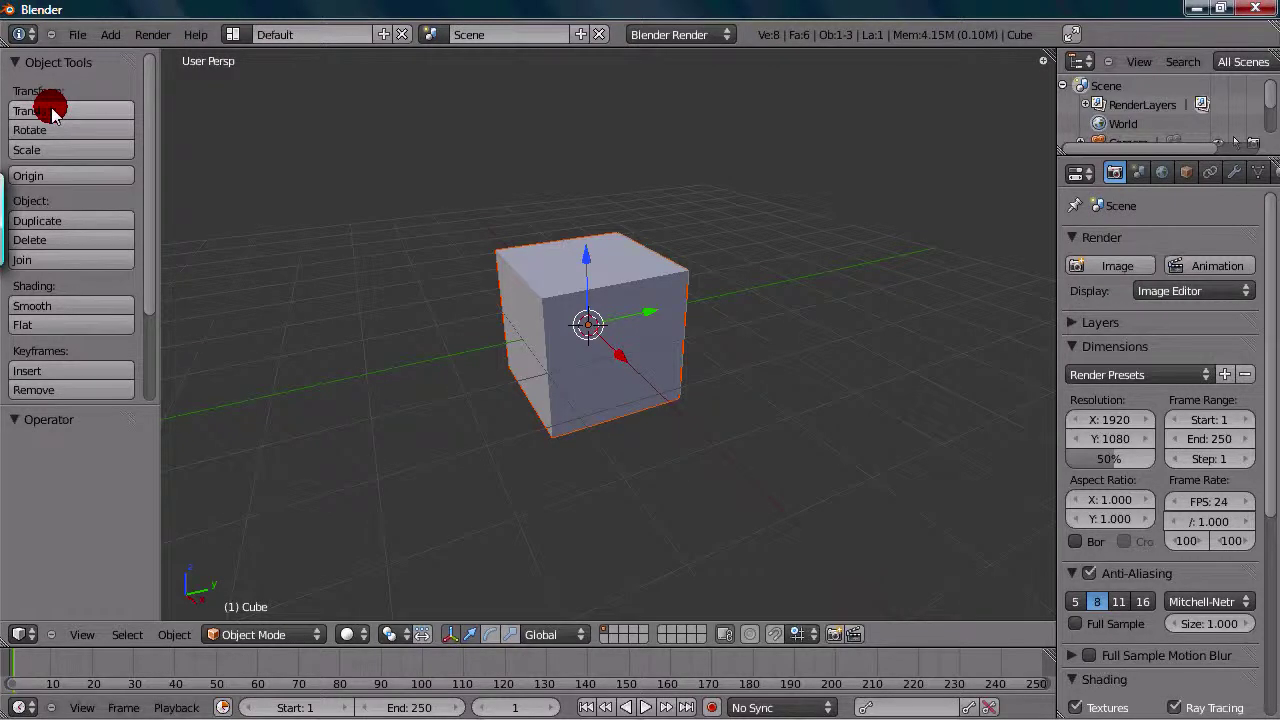
Try moving the cube freely with Translate, then cancel the move.
{"action": "left_click", "coordinate": [52, 112]}
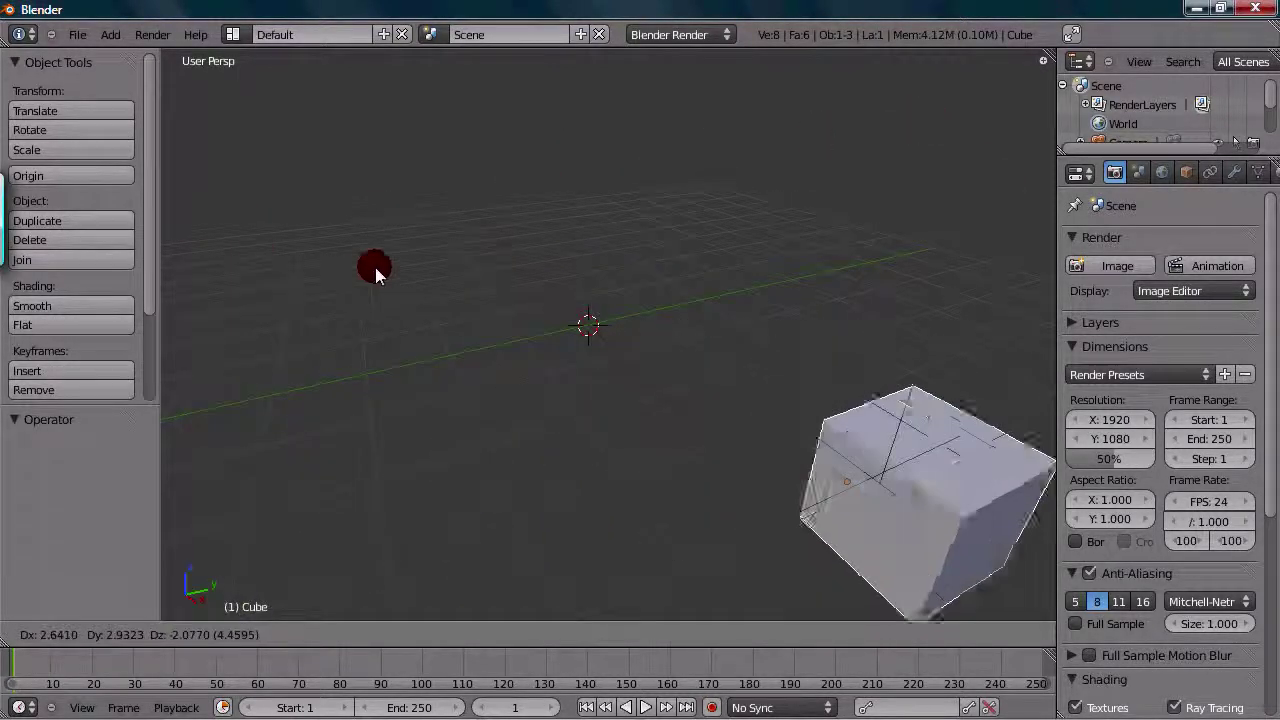
{"action": "right_click", "coordinate": [375, 267]}
{"action": "scroll", "coordinate": [490, 270], "scroll_direction": "up", "scroll_amount": 3}
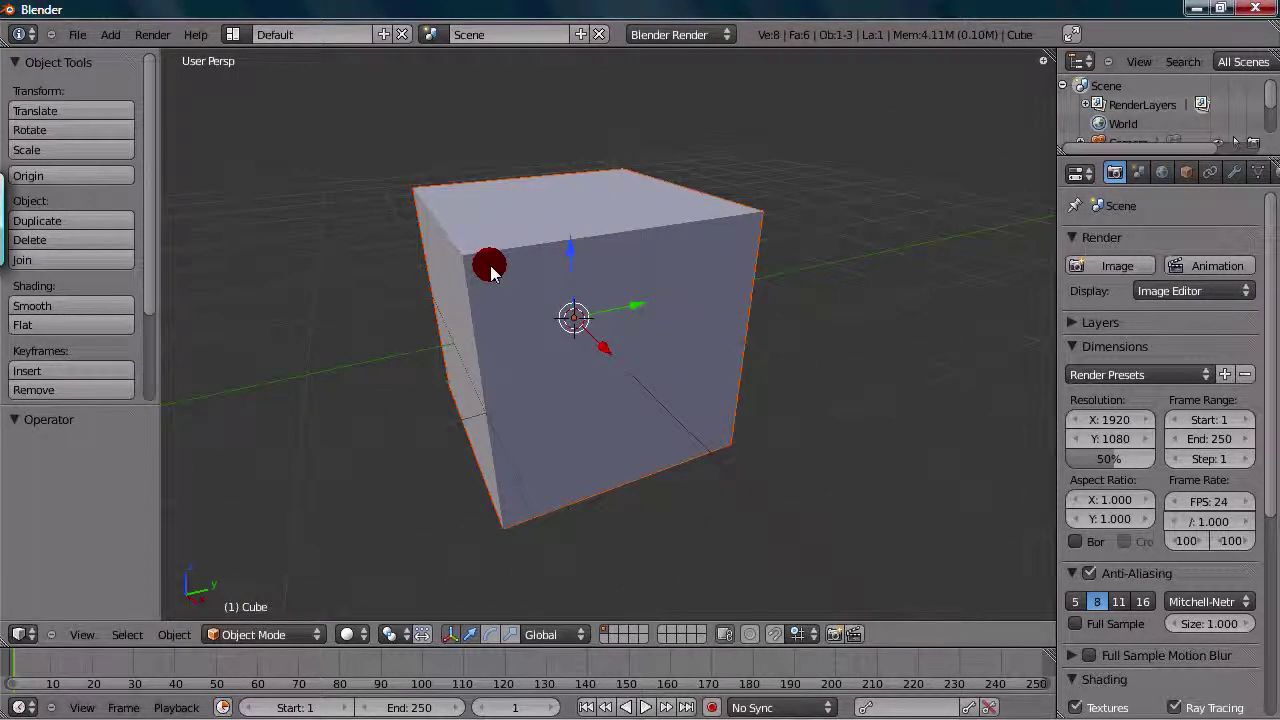
{"action": "middle_click_drag", "start_coordinate": [490, 270], "coordinate": [517, 206]}
{"action": "scroll", "coordinate": [518, 205], "scroll_direction": "down", "scroll_amount": 3}
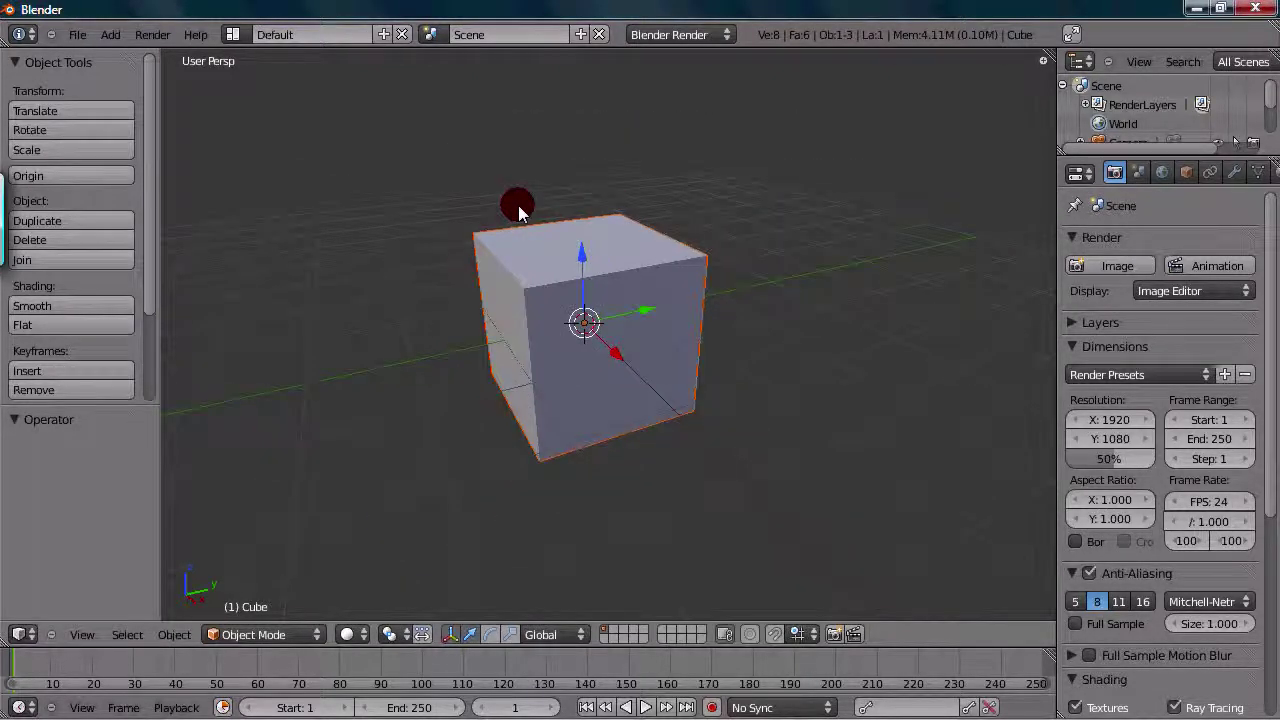
Try rotating and scaling the cube, cancelling each transform.
{"action": "left_click", "coordinate": [93, 149]}
{"action": "key", "text": "r"}
{"action": "right_click", "coordinate": [412, 163]}
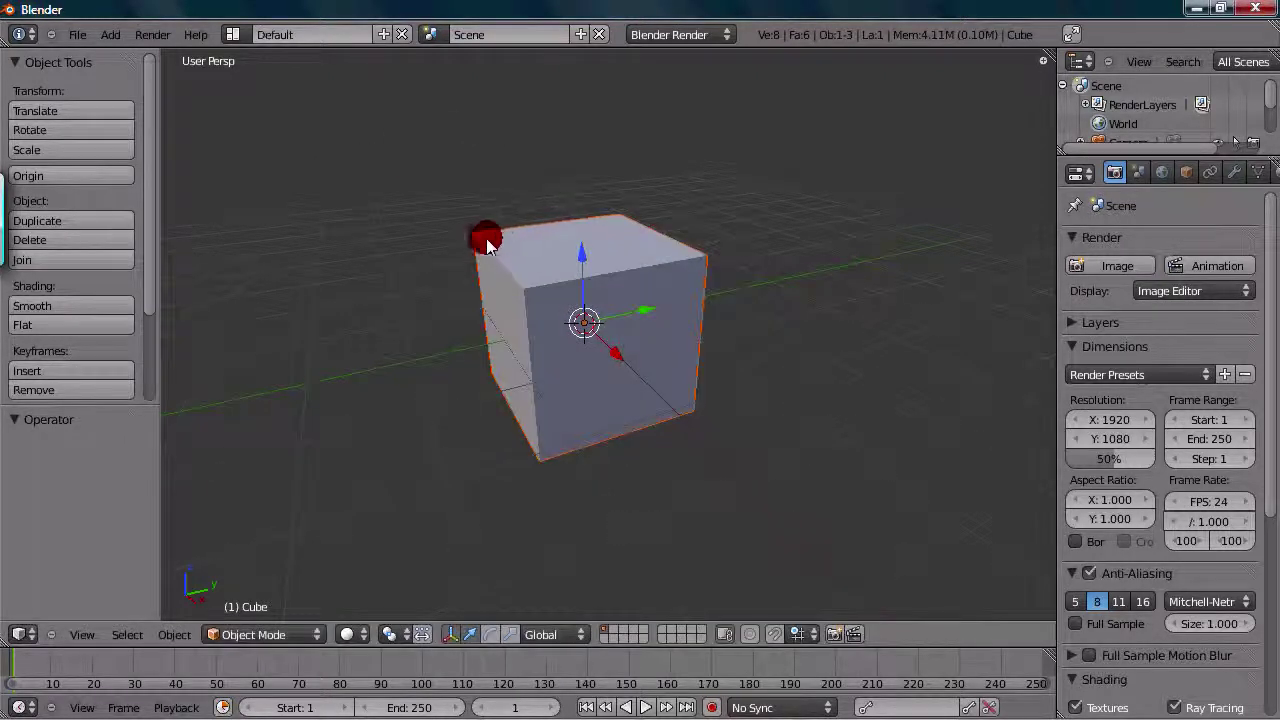
{"action": "key", "text": "s"}
{"action": "right_click", "coordinate": [476, 274]}
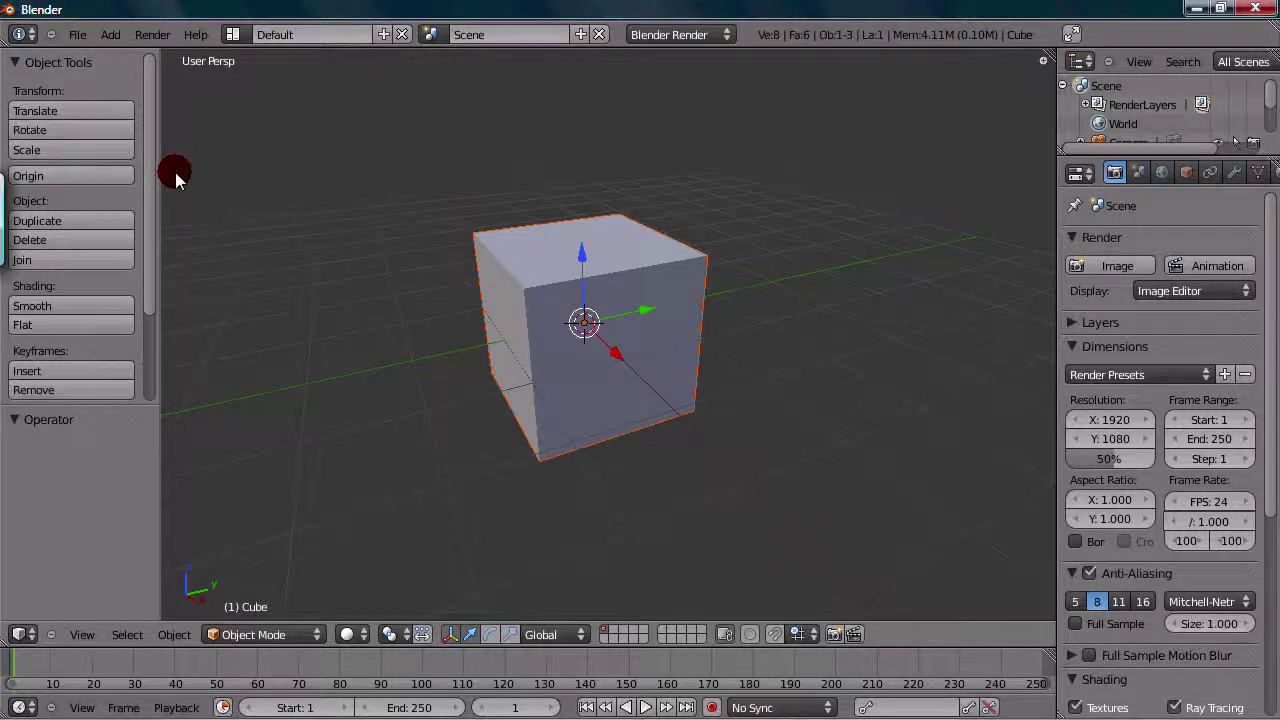
Examine the origin point at the centre of the cube up close and from a distance.
{"action": "scroll", "coordinate": [370, 220], "scroll_direction": "up", "scroll_amount": 5}
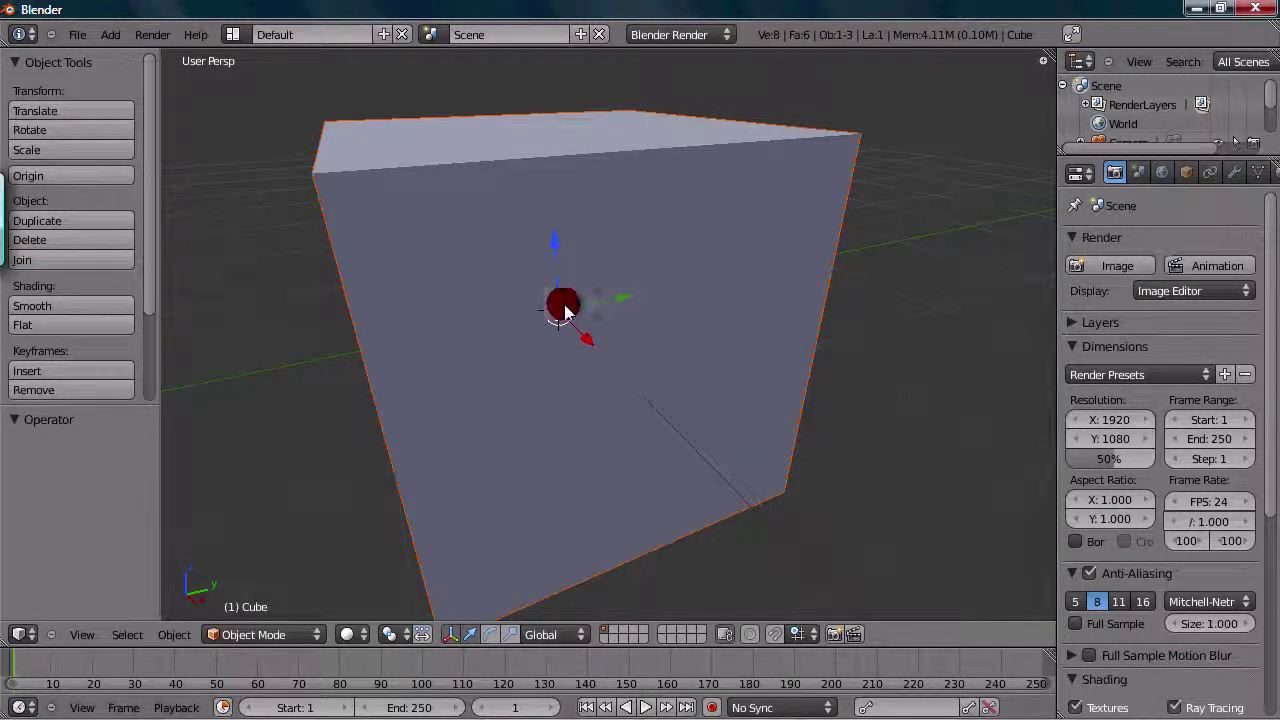
{"action": "left_click", "coordinate": [556, 312]}
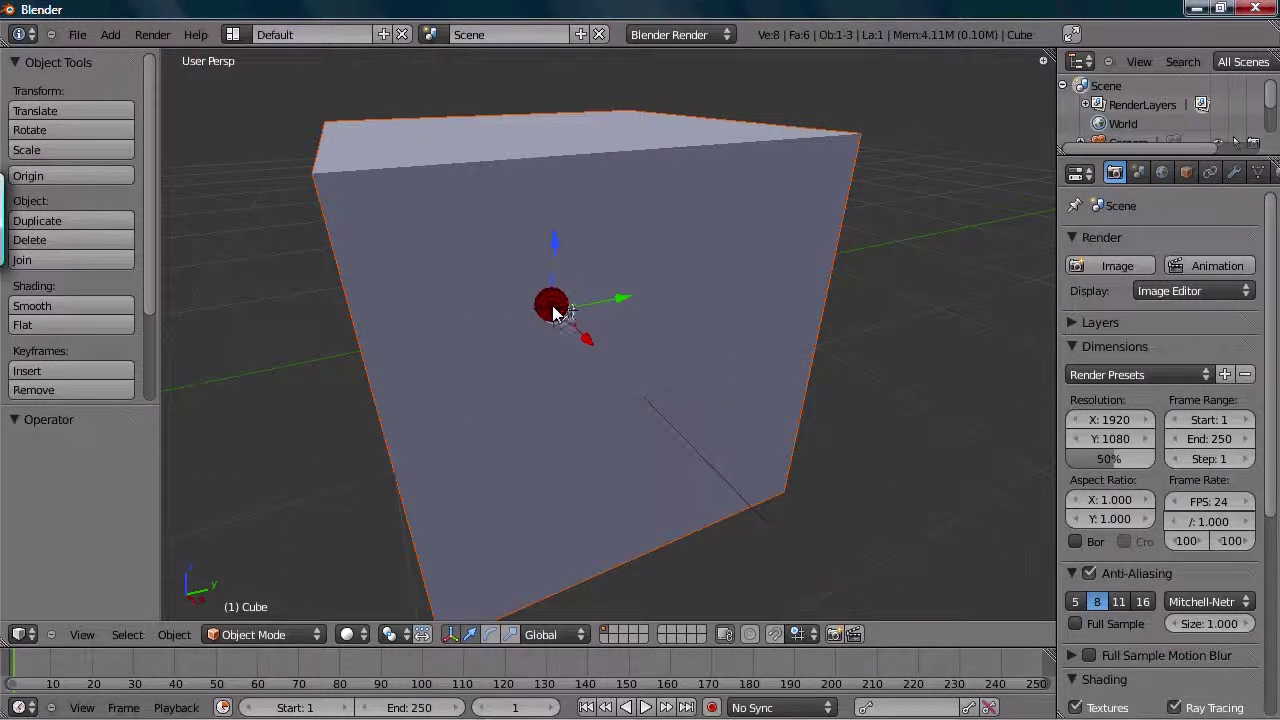
{"action": "left_click", "coordinate": [556, 310]}
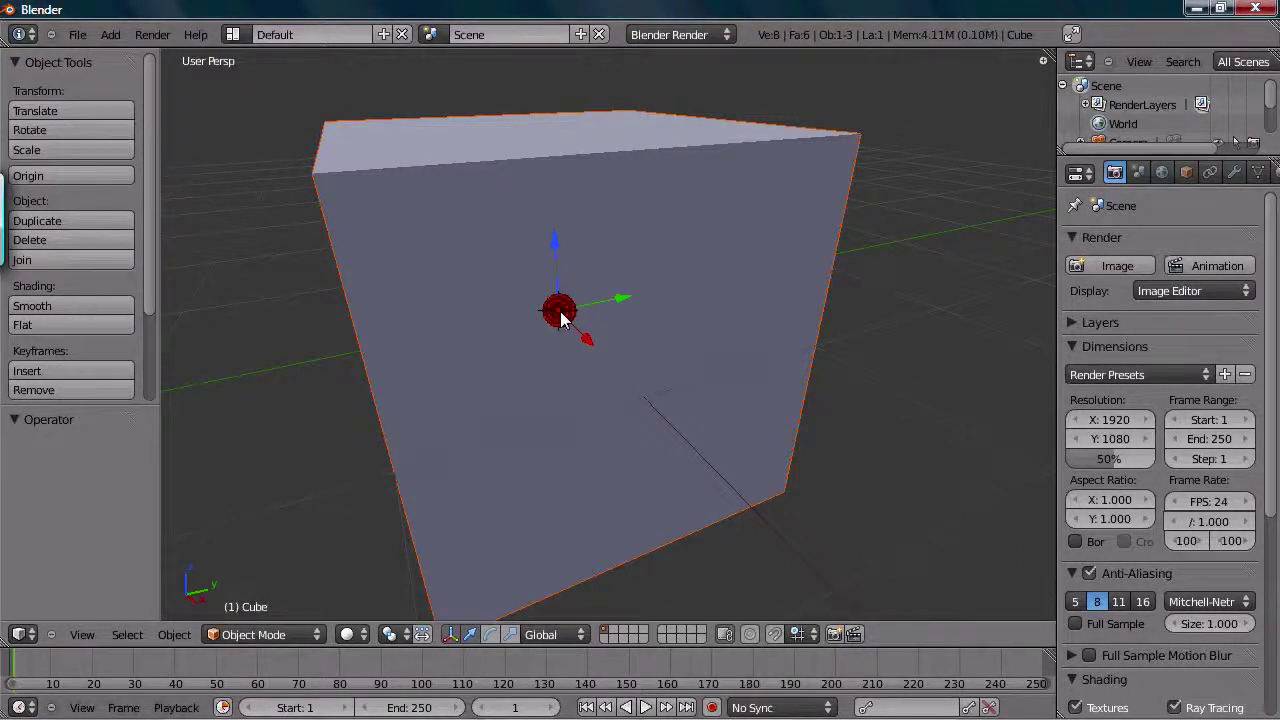
{"action": "scroll", "coordinate": [562, 318], "scroll_direction": "down", "scroll_amount": 3}
{"action": "scroll", "coordinate": [560, 312], "scroll_direction": "up", "scroll_amount": 3}
{"action": "scroll", "coordinate": [568, 318], "scroll_direction": "down", "scroll_amount": 3}
{"action": "left_click", "coordinate": [32, 518]}
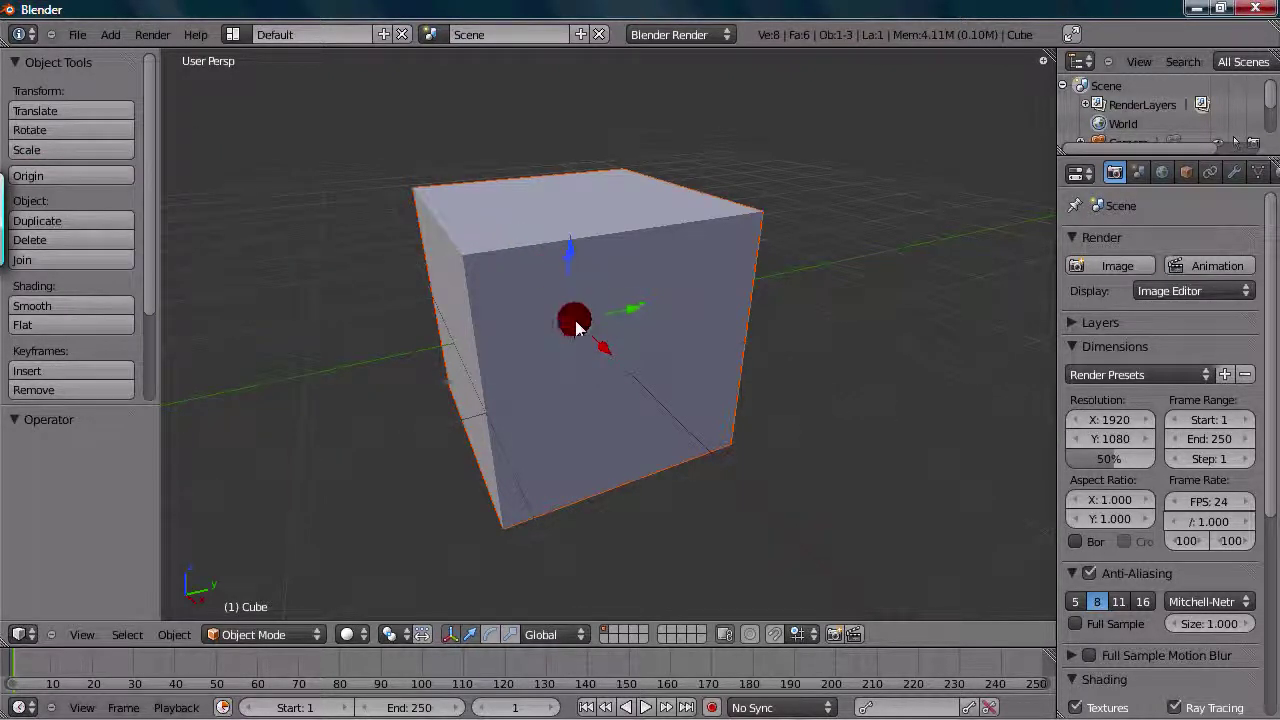
{"action": "scroll", "coordinate": [335, 262], "scroll_direction": "down", "scroll_amount": 3}
{"action": "scroll", "coordinate": [335, 262], "scroll_direction": "up", "scroll_amount": 5}
{"action": "middle_click_drag", "start_coordinate": [335, 267], "coordinate": [580, 429]}
Set the cube's origin with the Geometry to Origin option.
{"action": "left_click", "coordinate": [106, 178]}
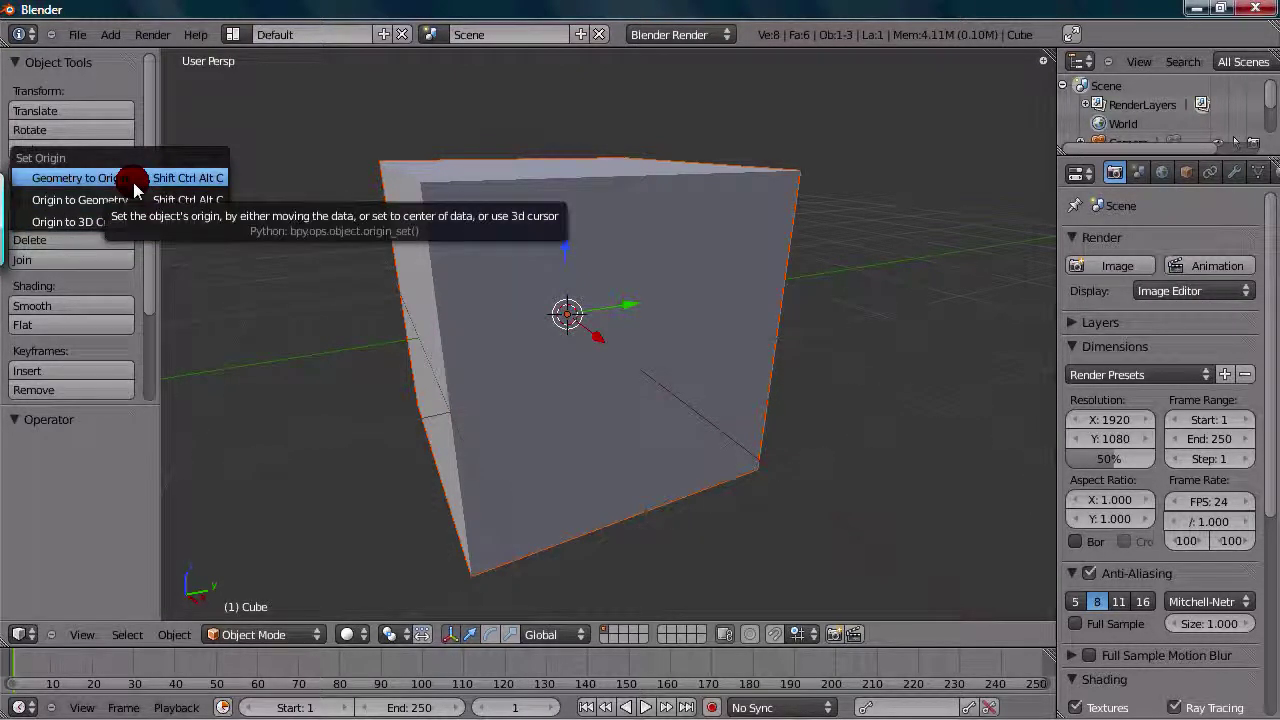
{"action": "left_click", "coordinate": [132, 178]}
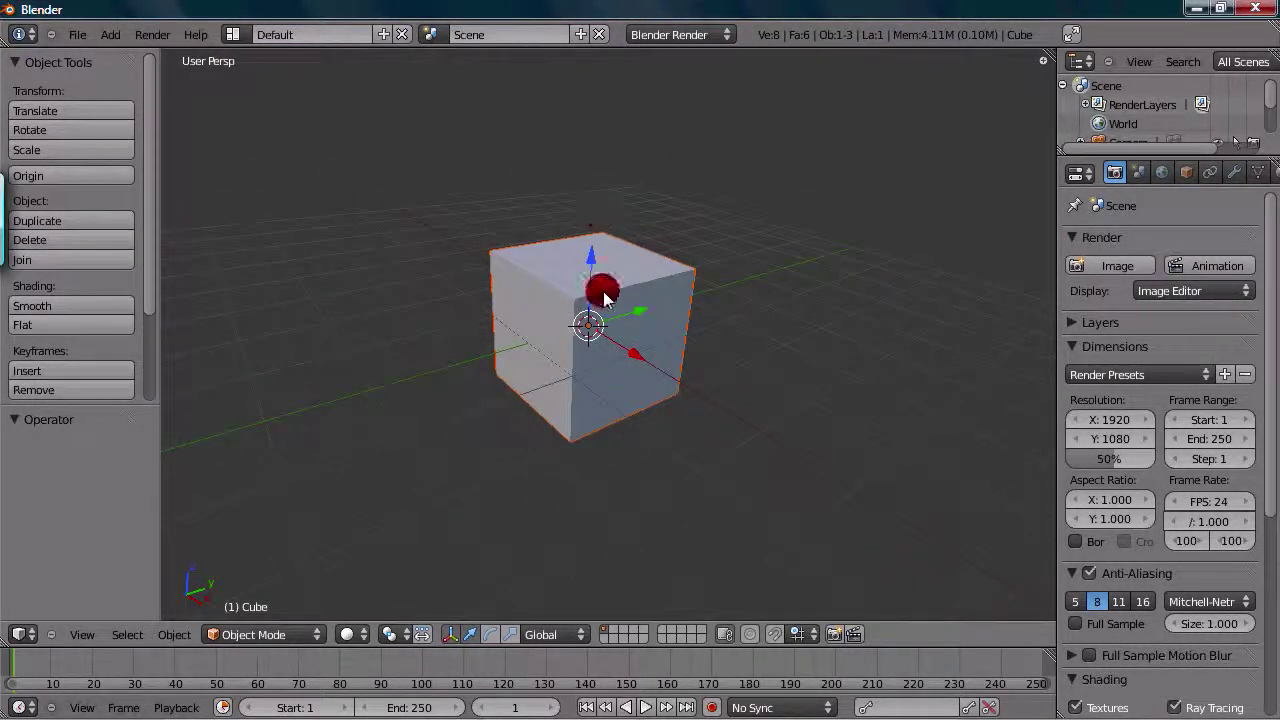
{"action": "scroll", "coordinate": [580, 322], "scroll_direction": "up", "scroll_amount": 5}
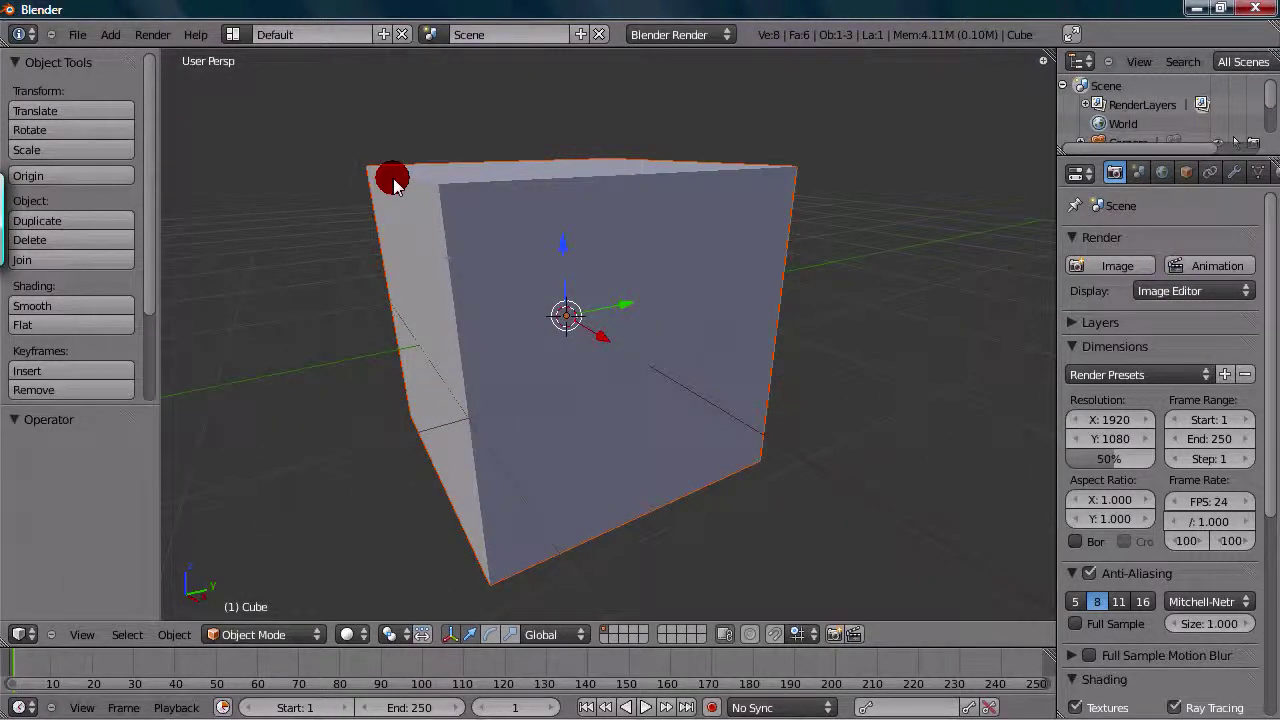
{"action": "middle_click_drag", "start_coordinate": [354, 195], "coordinate": [62, 174]}
{"action": "left_click", "coordinate": [62, 174]}
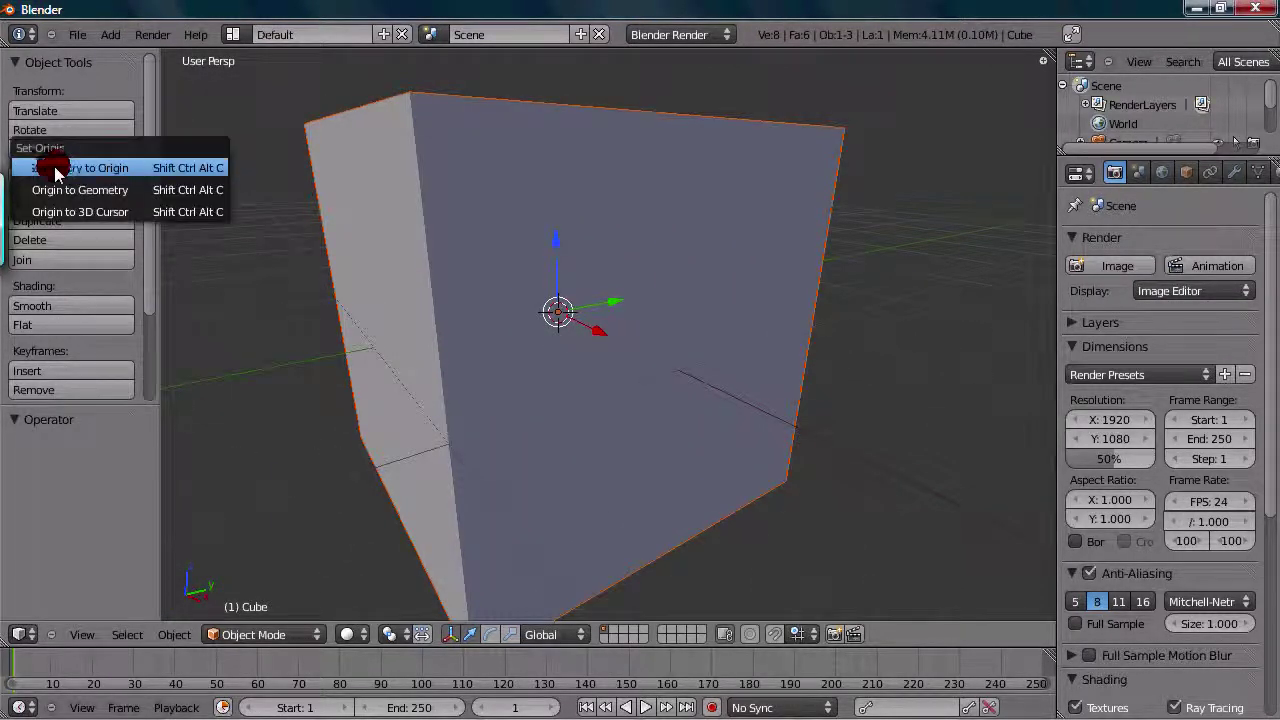
{"action": "left_click", "coordinate": [113, 174]}
Examine the cube's geometry relative to its origin point from several angles.
{"action": "scroll", "coordinate": [548, 312], "scroll_direction": "up", "scroll_amount": 5}
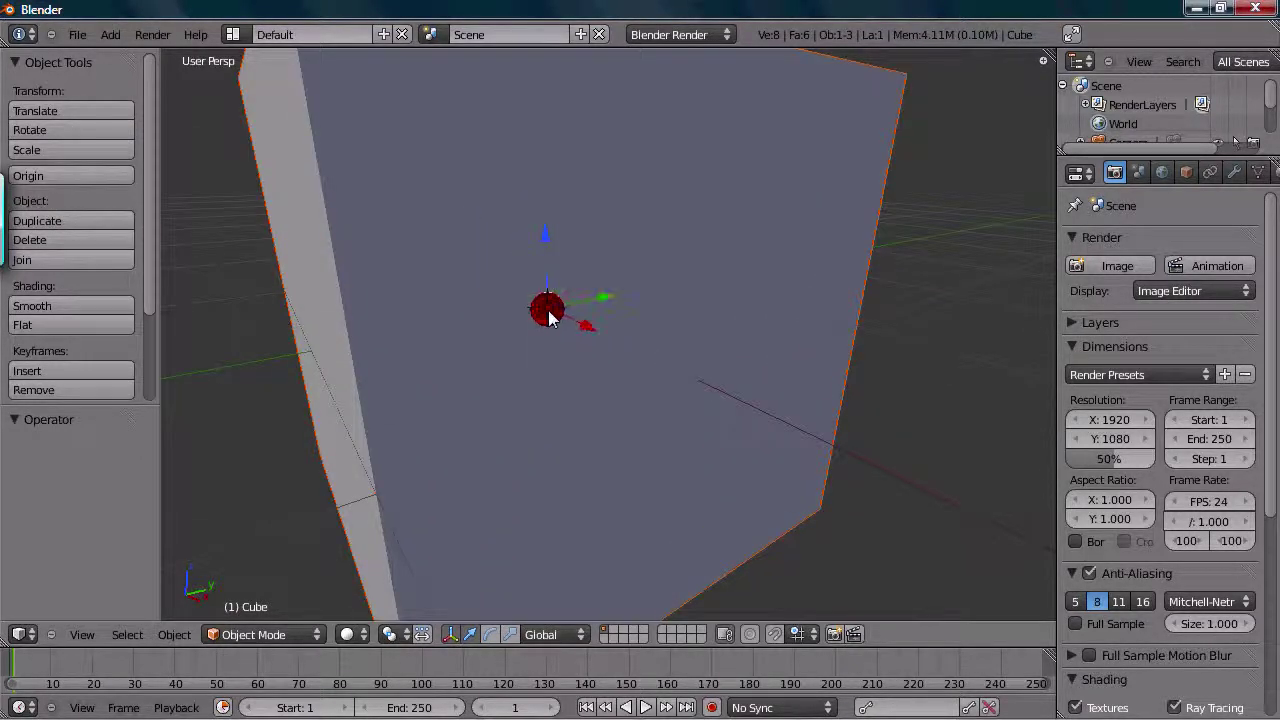
{"action": "middle_click_drag", "start_coordinate": [548, 316], "coordinate": [623, 366]}
{"action": "scroll", "coordinate": [600, 340], "scroll_direction": "down", "scroll_amount": 5}
{"action": "middle_click_drag", "start_coordinate": [586, 323], "coordinate": [509, 328]}
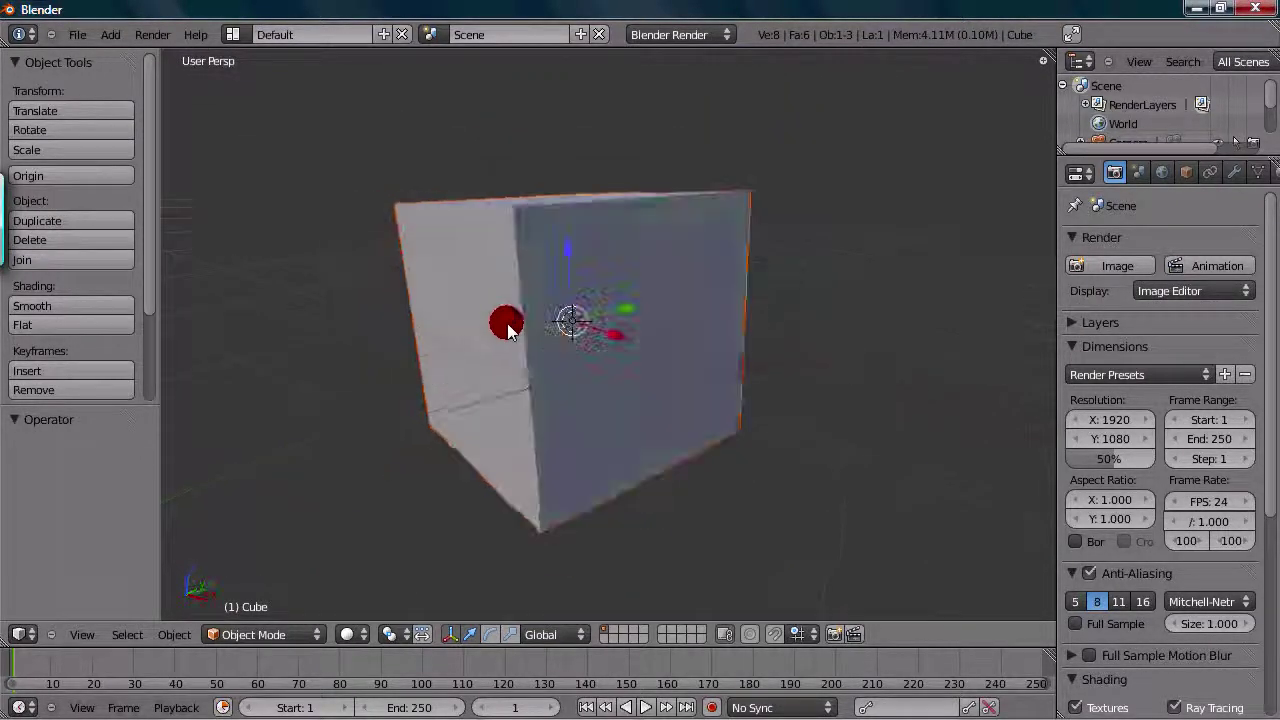
{"action": "scroll", "coordinate": [540, 325], "scroll_direction": "down", "scroll_amount": 3}
{"action": "scroll", "coordinate": [577, 328], "scroll_direction": "down", "scroll_amount": 3}
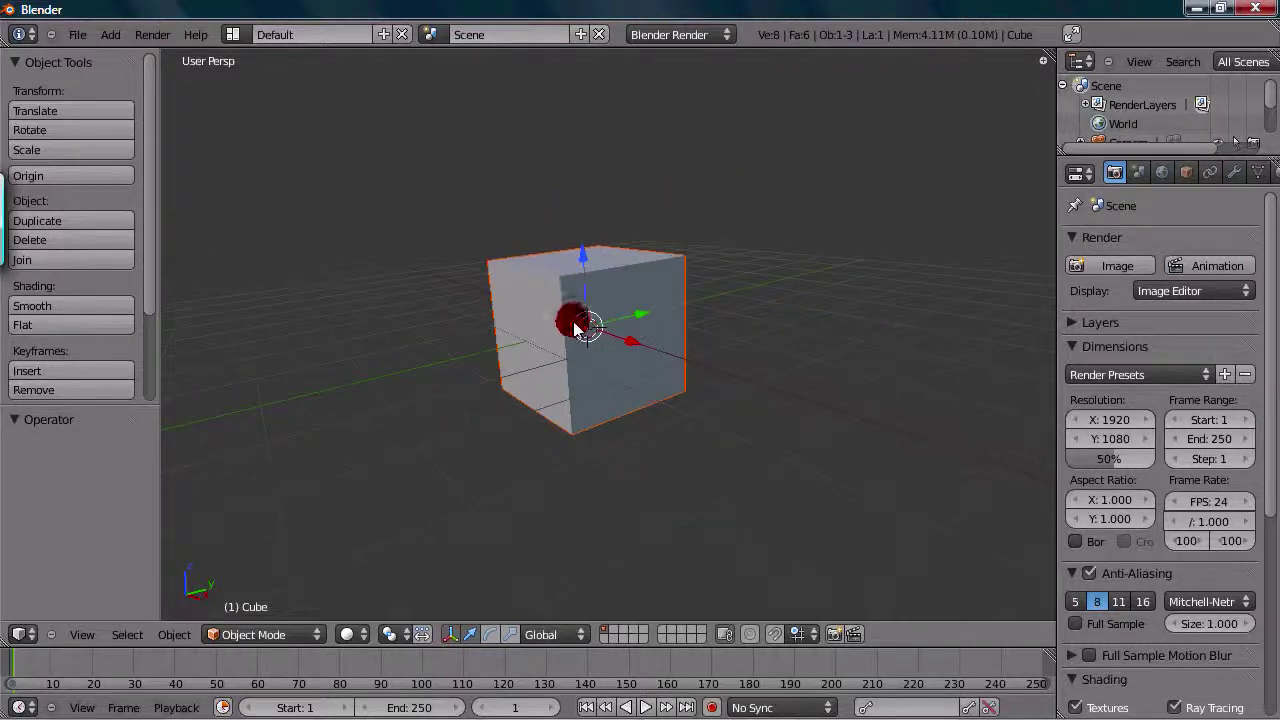
{"action": "middle_click_drag", "start_coordinate": [363, 271], "coordinate": [394, 306]}
{"action": "scroll", "coordinate": [396, 312], "scroll_direction": "up", "scroll_amount": 3}
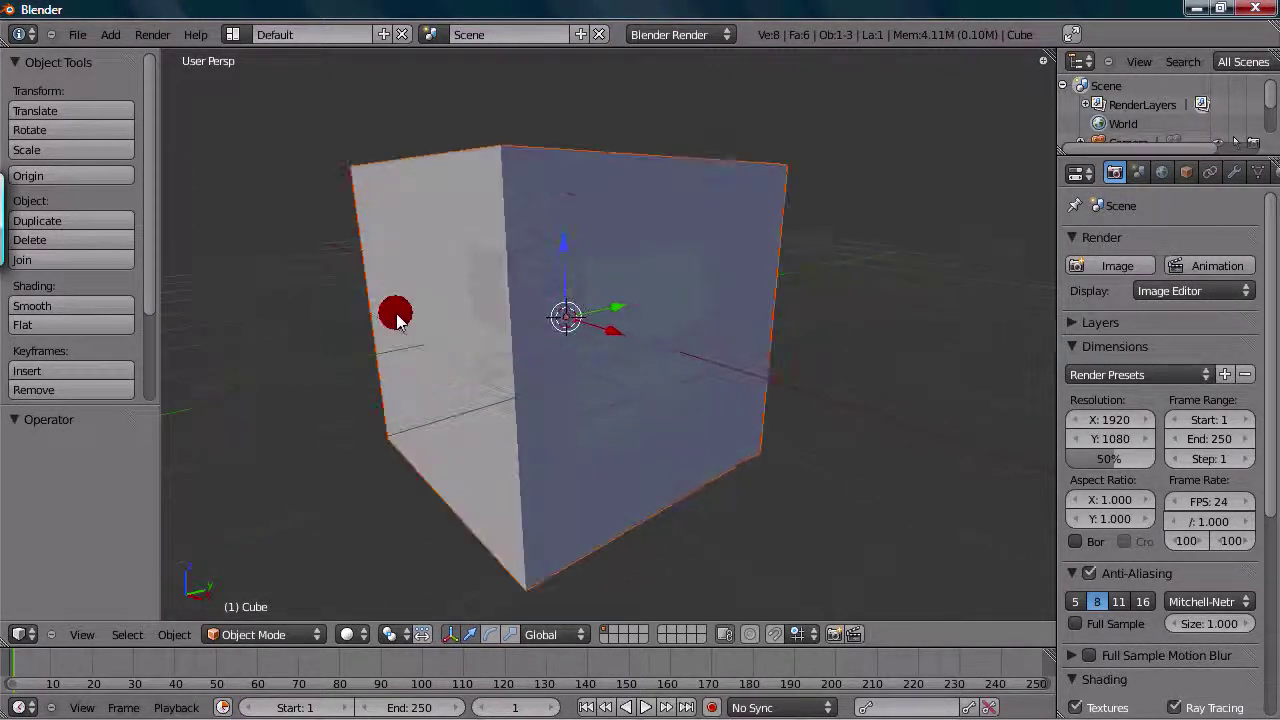
{"action": "scroll", "coordinate": [385, 308], "scroll_direction": "down", "scroll_amount": 4}
Set the cube's origin with the Origin to Geometry option.
{"action": "left_click", "coordinate": [47, 174]}
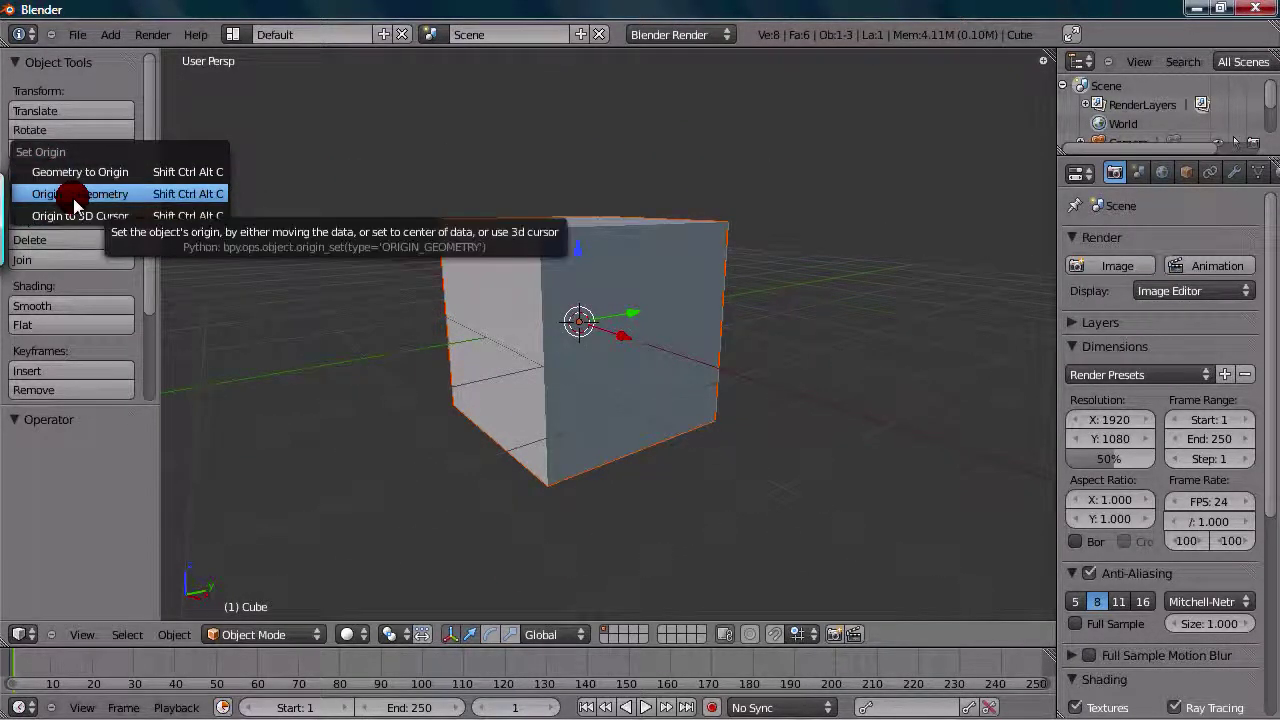
{"action": "left_click", "coordinate": [73, 194]}
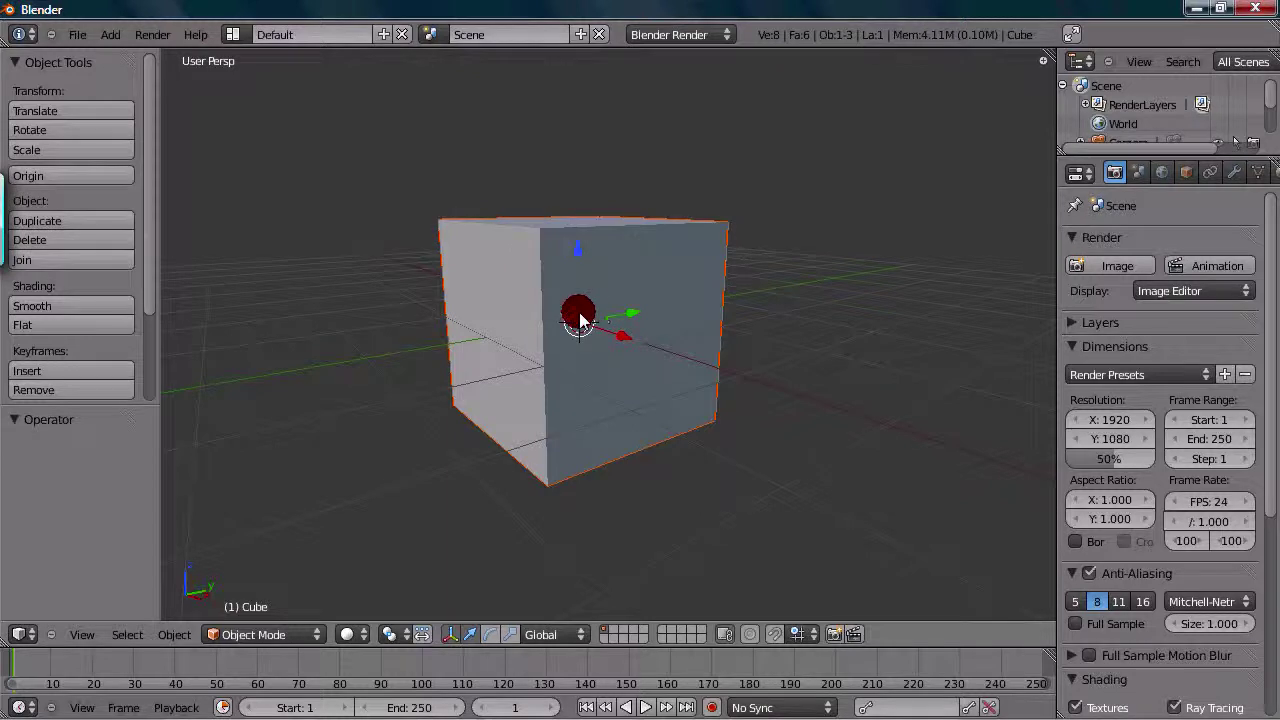
{"action": "scroll", "coordinate": [578, 316], "scroll_direction": "down", "scroll_amount": 3}
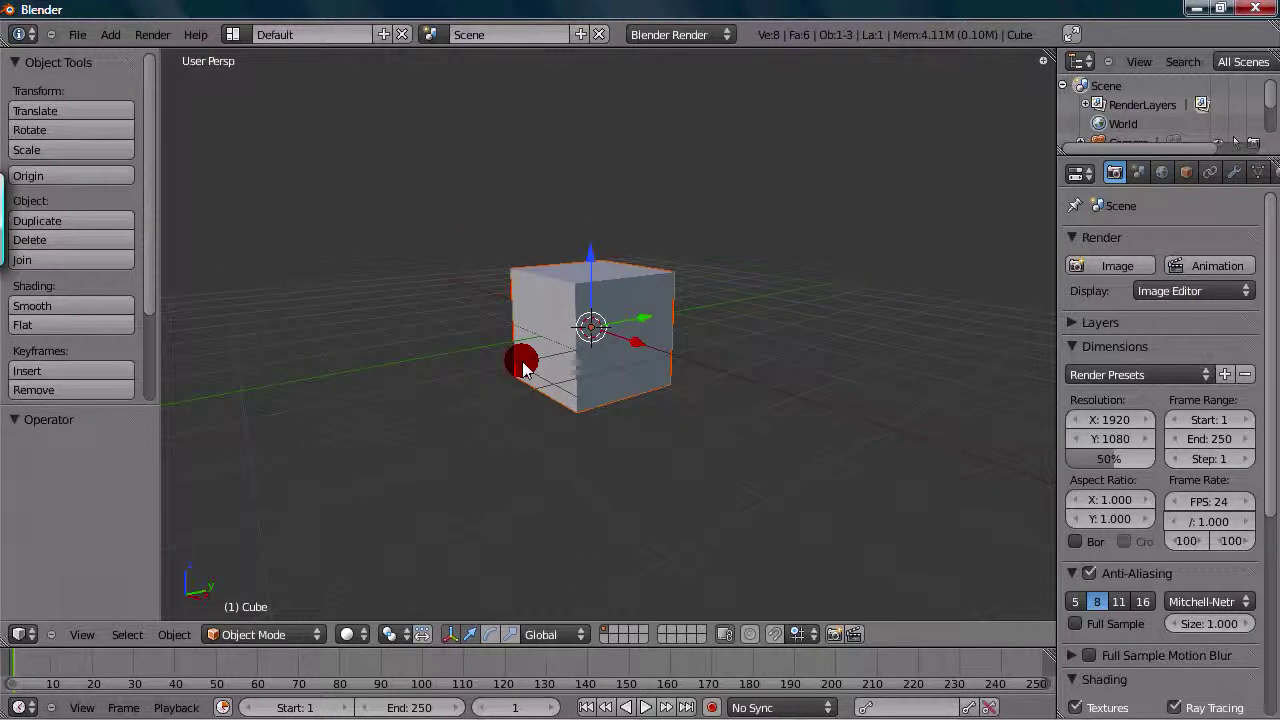
{"action": "mouse_move", "coordinate": [522, 368]}
{"action": "middle_mouse_down"}
{"action": "mouse_move", "coordinate": [620, 391]}
{"action": "mouse_move", "coordinate": [528, 380]}
{"action": "middle_mouse_up"}
{"action": "scroll", "coordinate": [528, 374], "scroll_direction": "up", "scroll_amount": 3}
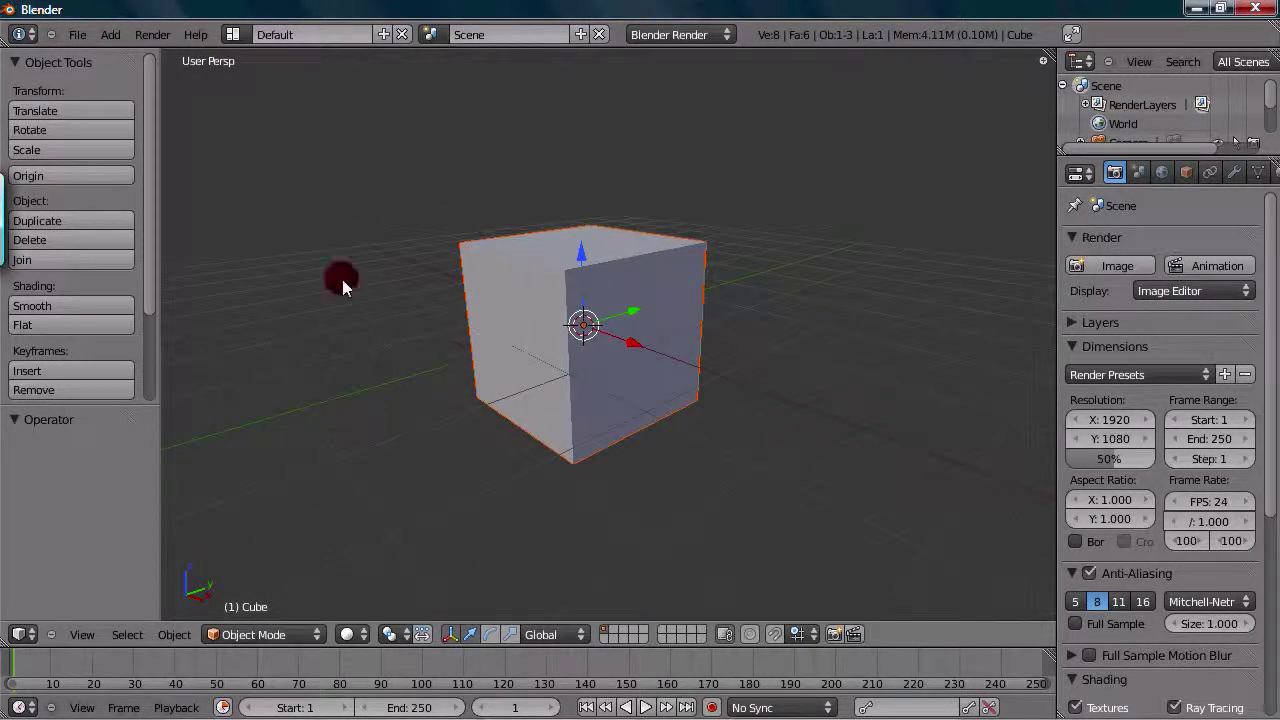
Set the cube's origin to the 3D cursor at the centre of the scene.
{"action": "left_click", "coordinate": [103, 177]}
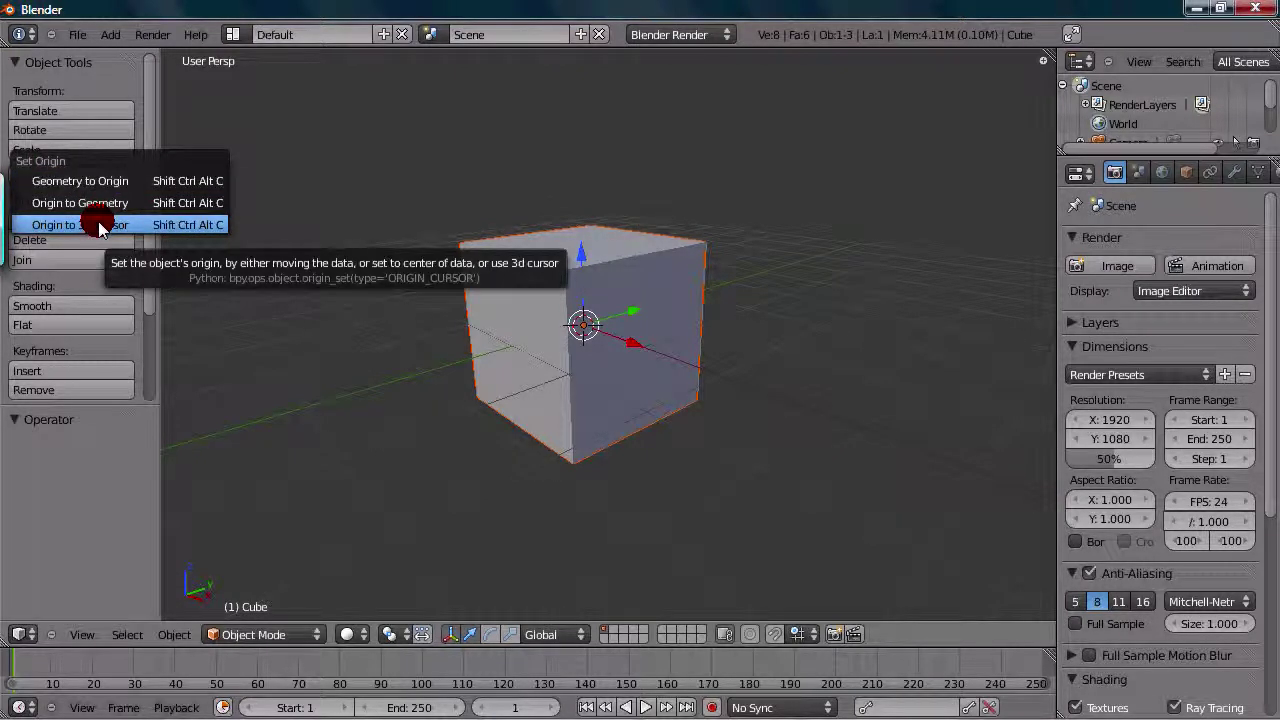
{"action": "left_click", "coordinate": [100, 226]}
{"action": "scroll", "coordinate": [296, 218], "scroll_direction": "up", "scroll_amount": 1}
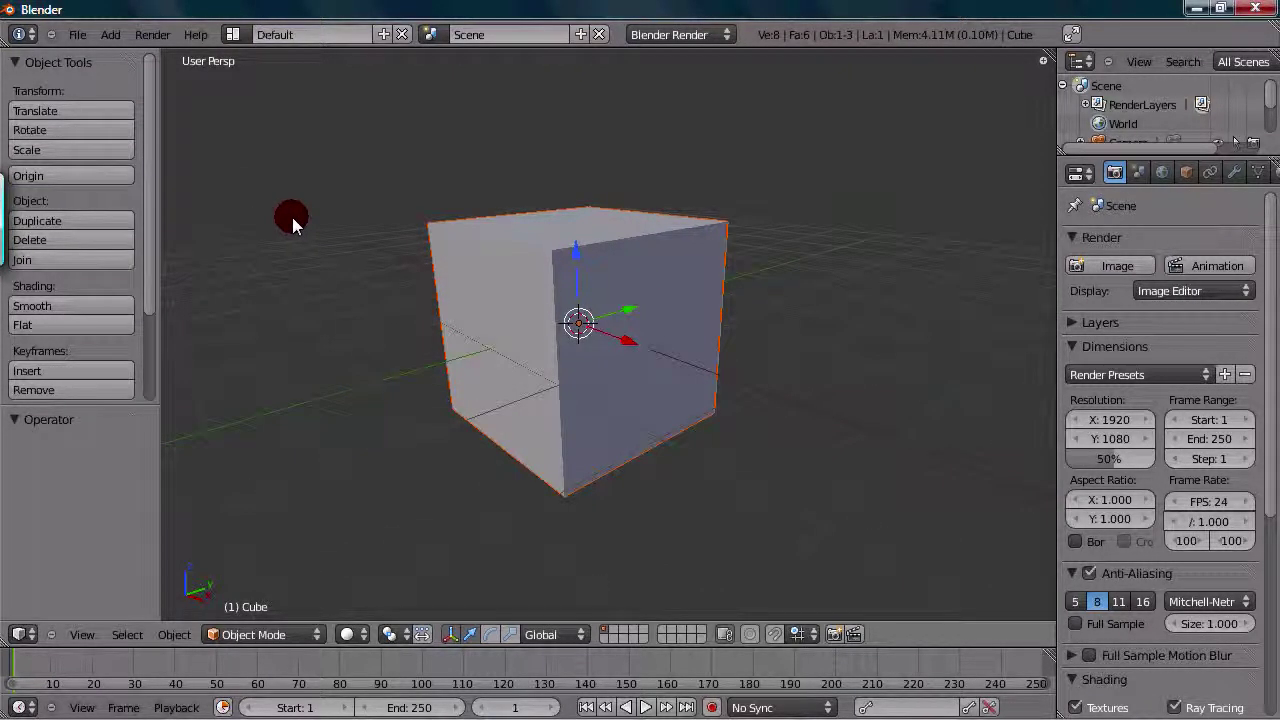
Place the 3D cursor in the right orthographic view, well away from the cube and just beyond the camera.
{"action": "key", "text": "KP_1"}
{"action": "scroll", "coordinate": [292, 217], "scroll_direction": "down", "scroll_amount": 2}
{"action": "key", "text": "KP_3"}
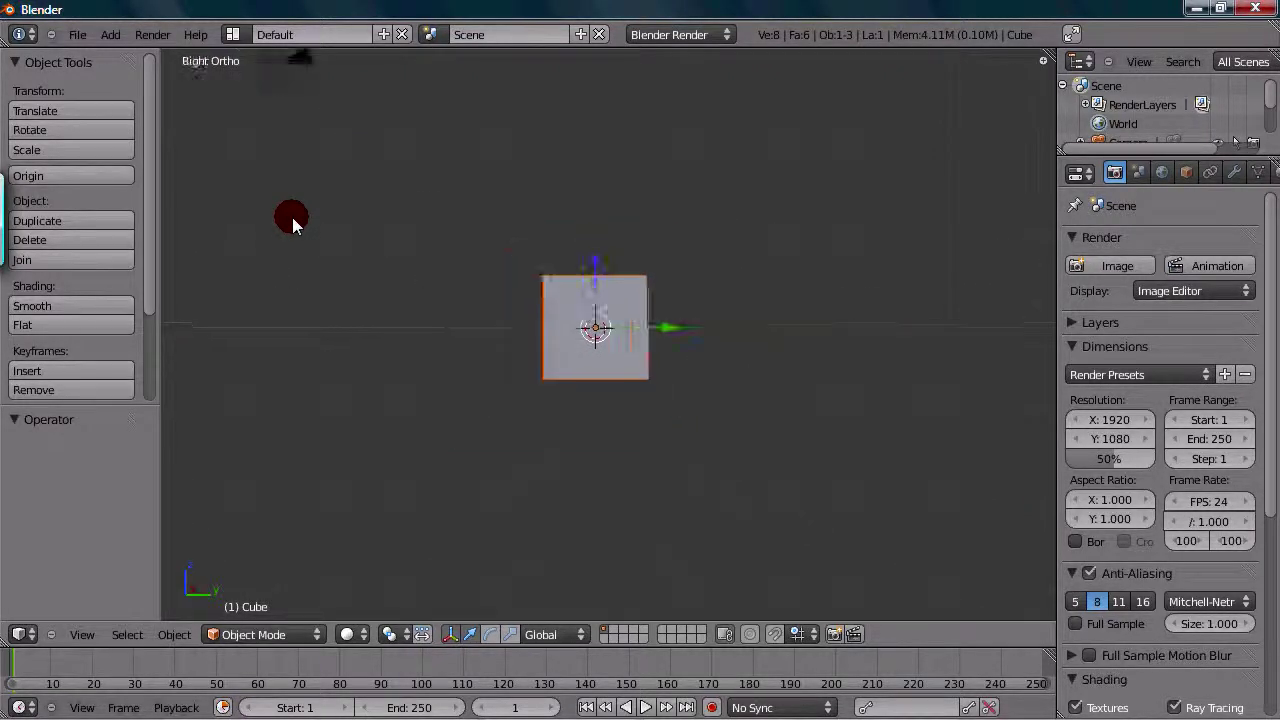
{"action": "scroll", "coordinate": [292, 217], "scroll_direction": "down", "scroll_amount": 4}
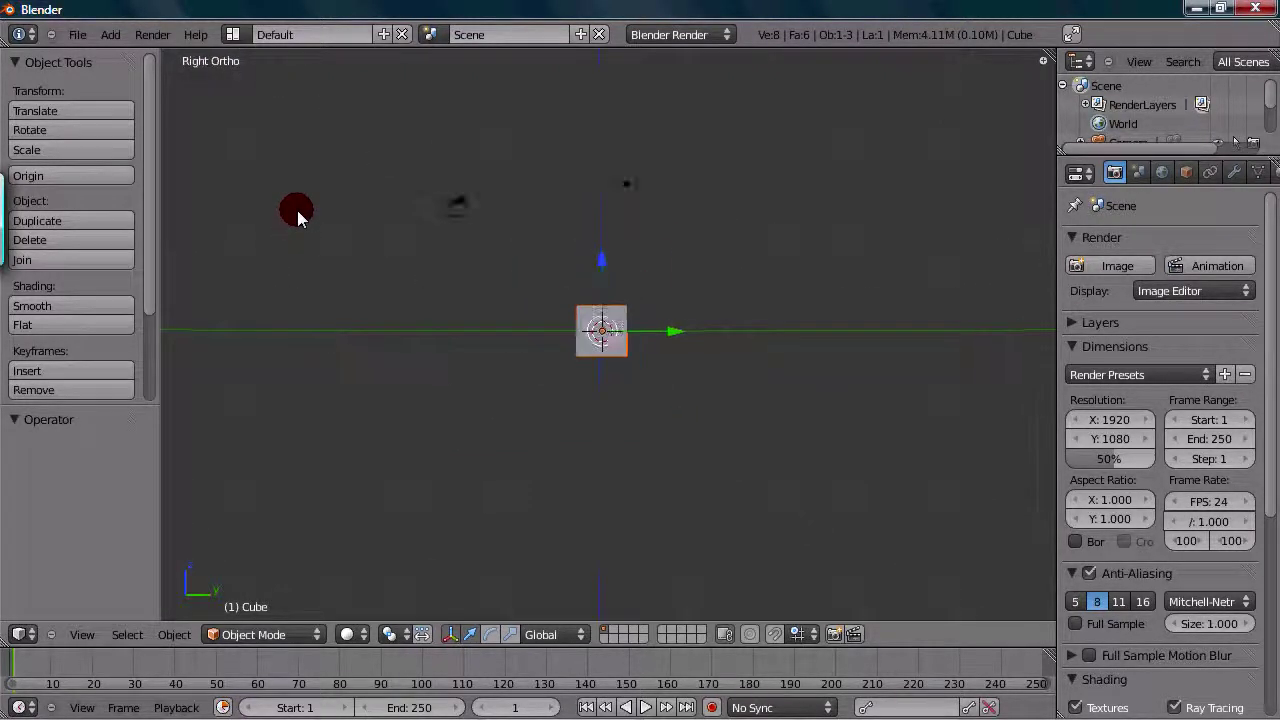
{"action": "left_click", "coordinate": [405, 236]}
{"action": "left_click", "coordinate": [412, 285]}
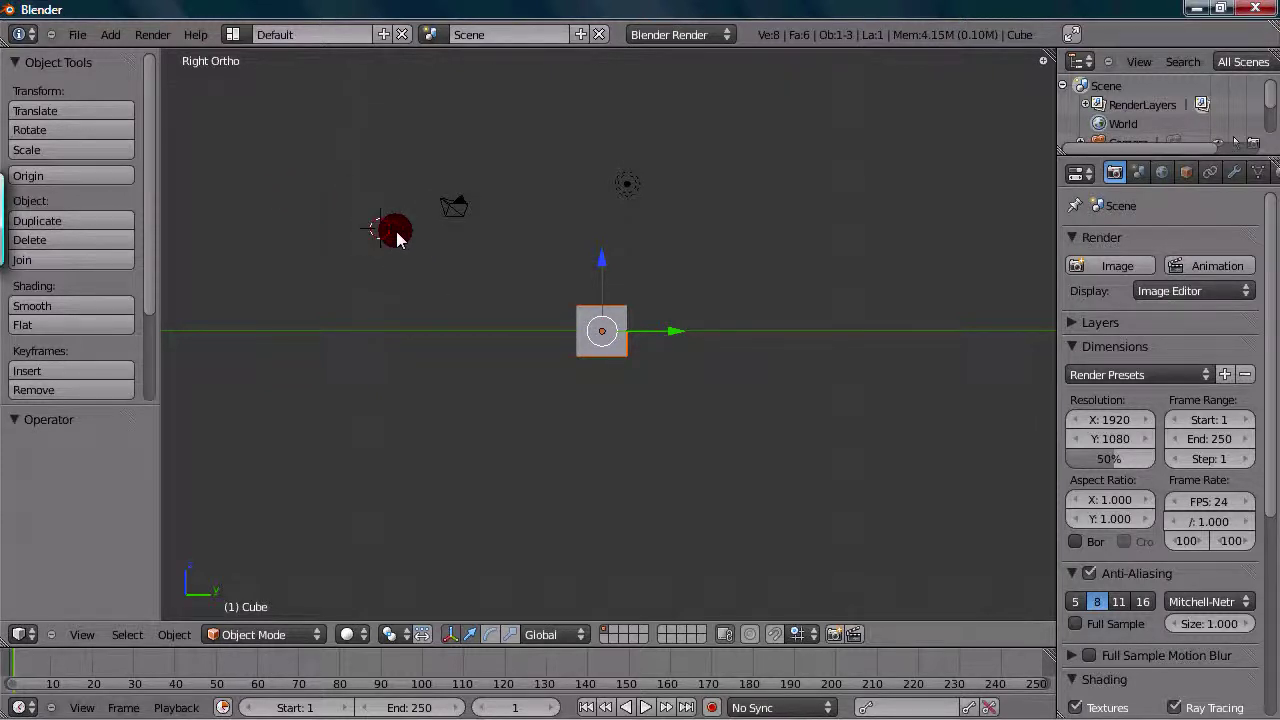
Set the cube's origin to the relocated 3D cursor with Origin to 3D Cursor.
{"action": "scroll", "coordinate": [463, 272], "scroll_direction": "up", "scroll_amount": 1}
{"action": "scroll", "coordinate": [463, 272], "scroll_direction": "up", "scroll_amount": 2}
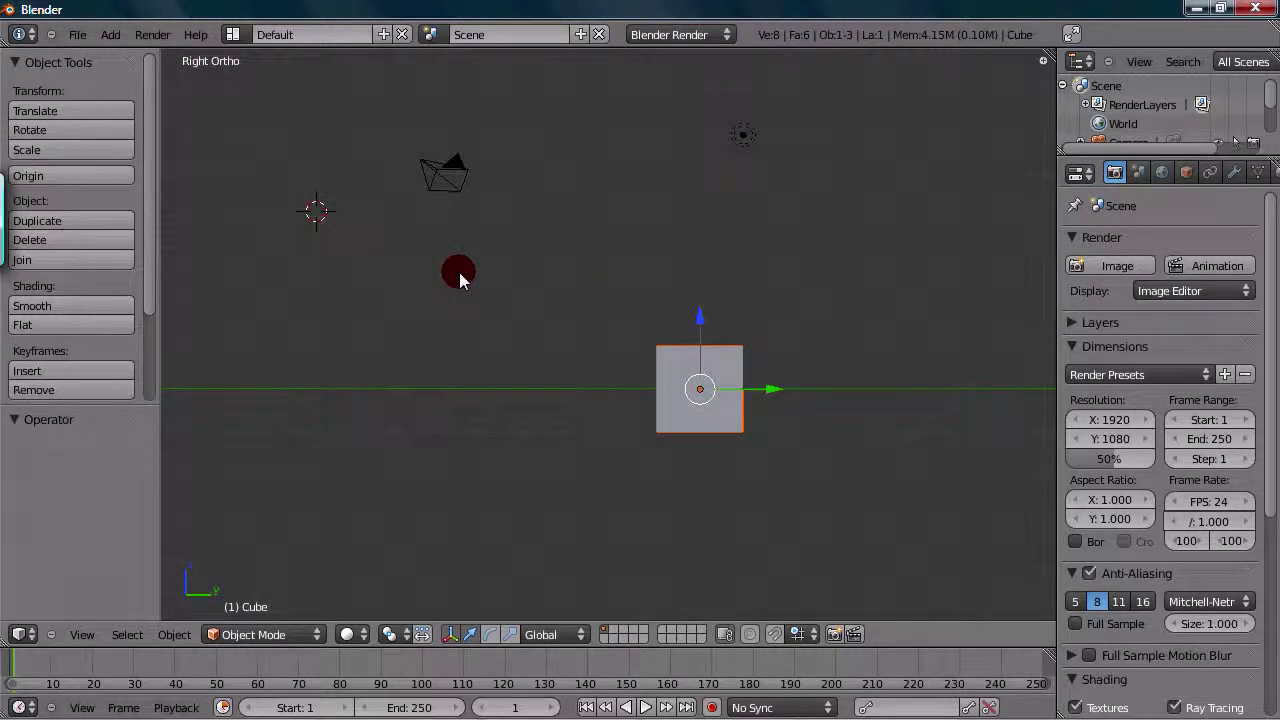
{"action": "left_click", "coordinate": [86, 177]}
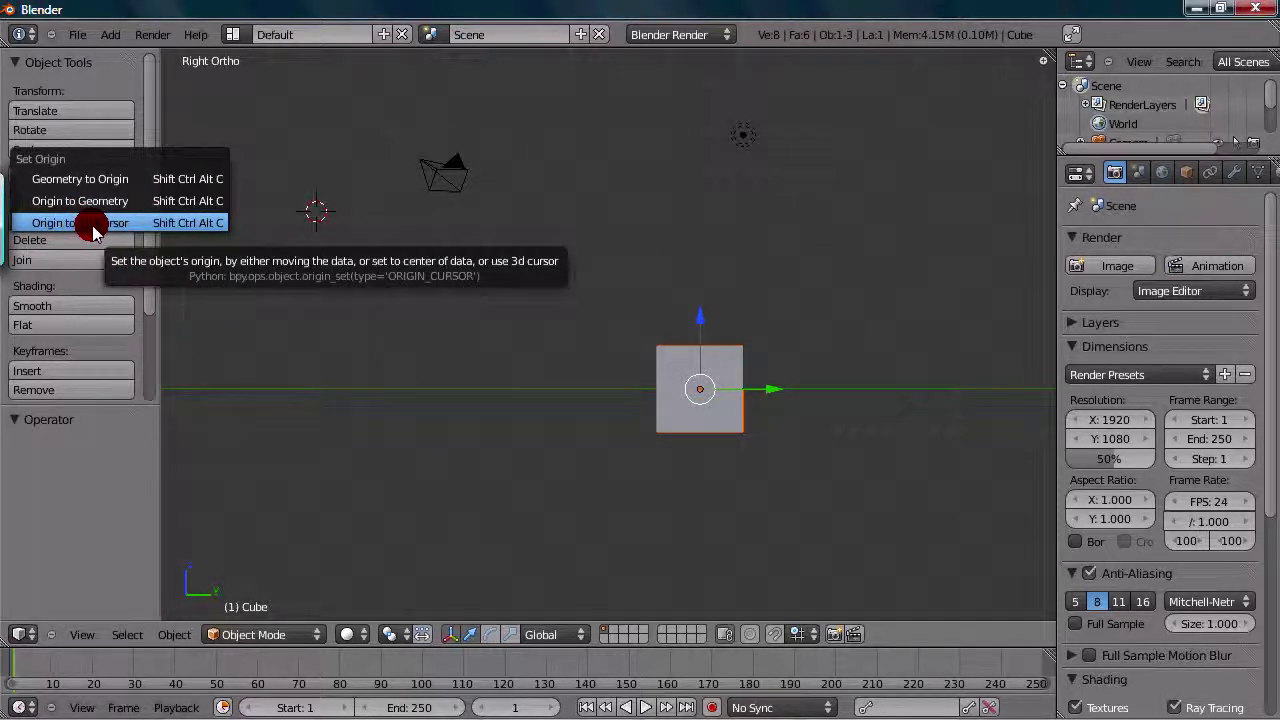
{"action": "left_click", "coordinate": [96, 223]}
Duplicate the cube and cancel the copy's movement so it stays in place.
{"action": "left_click", "coordinate": [93, 220]}
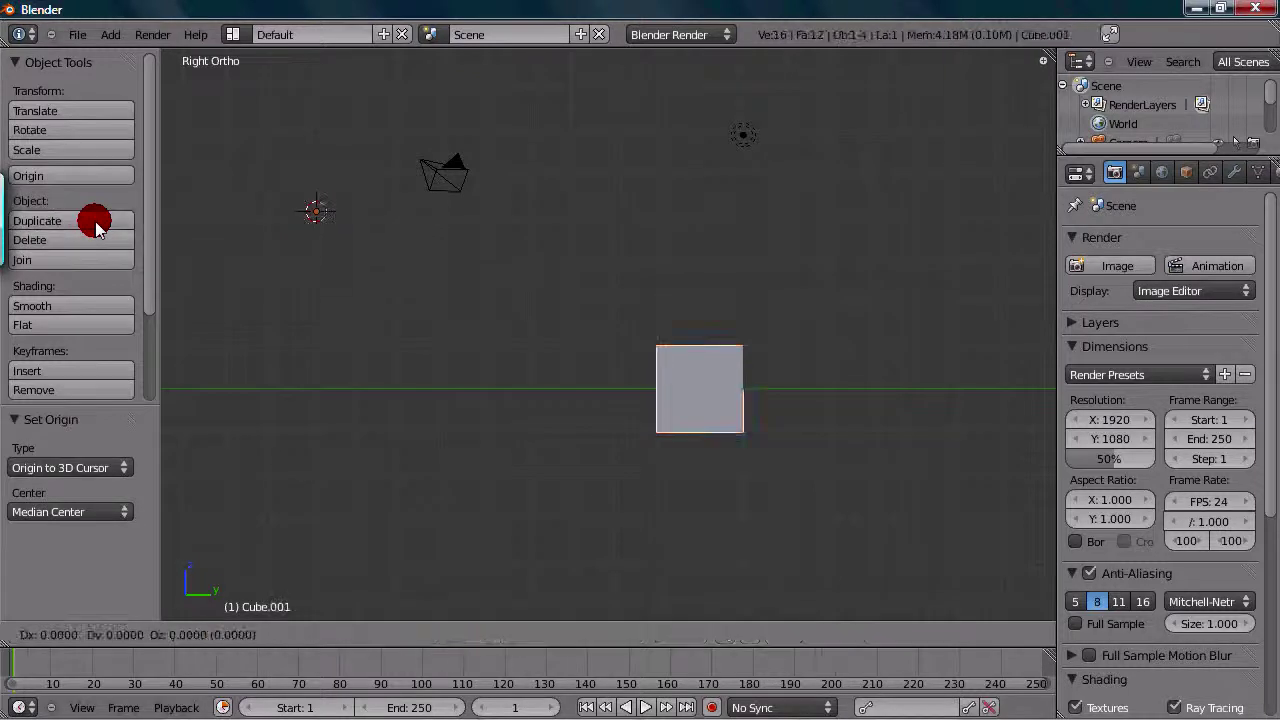
{"action": "right_click", "coordinate": [300, 213]}
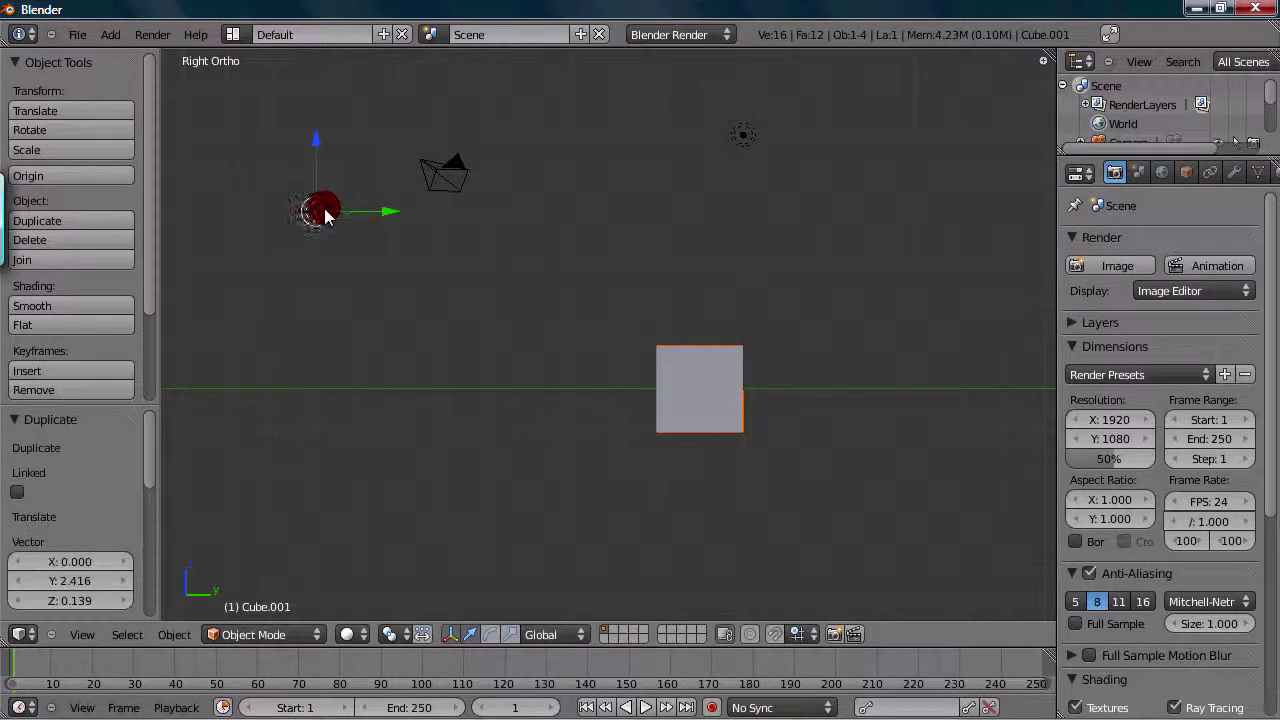
{"action": "scroll", "coordinate": [290, 205], "scroll_direction": "up", "scroll_amount": 2}
{"action": "scroll", "coordinate": [240, 185], "scroll_direction": "down", "scroll_amount": 2}
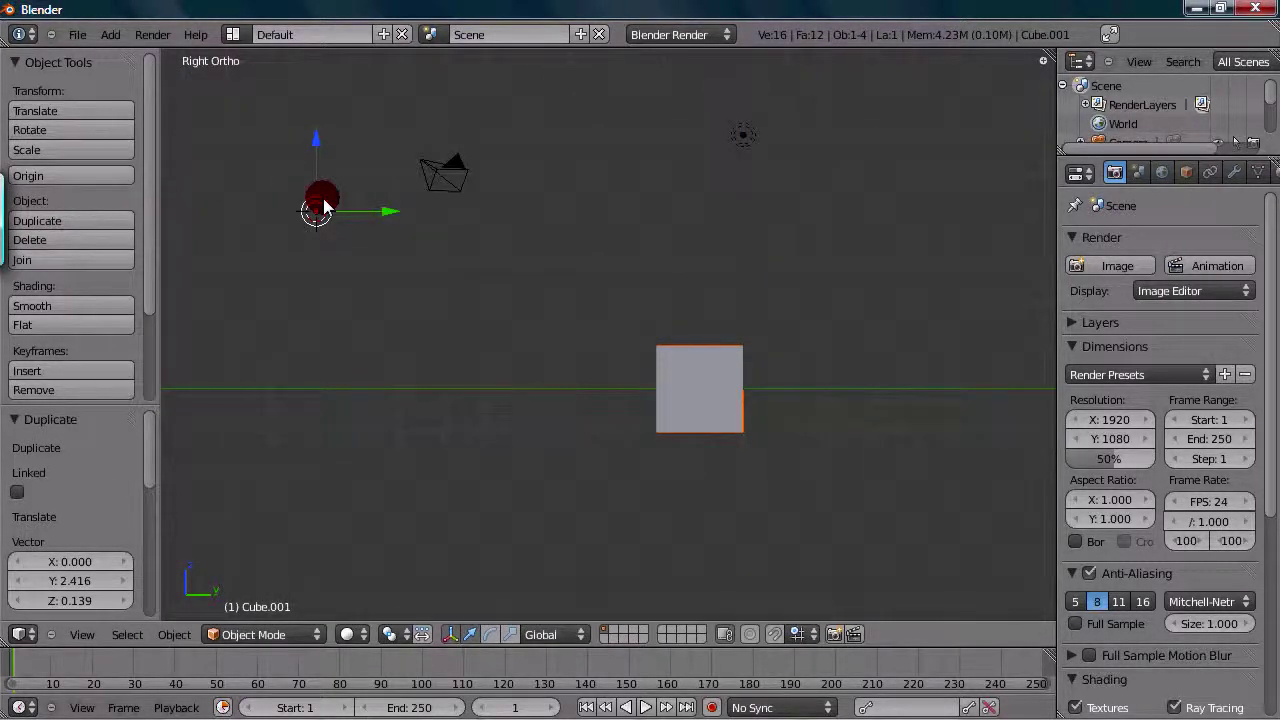
{"action": "right_click", "coordinate": [502, 241]}
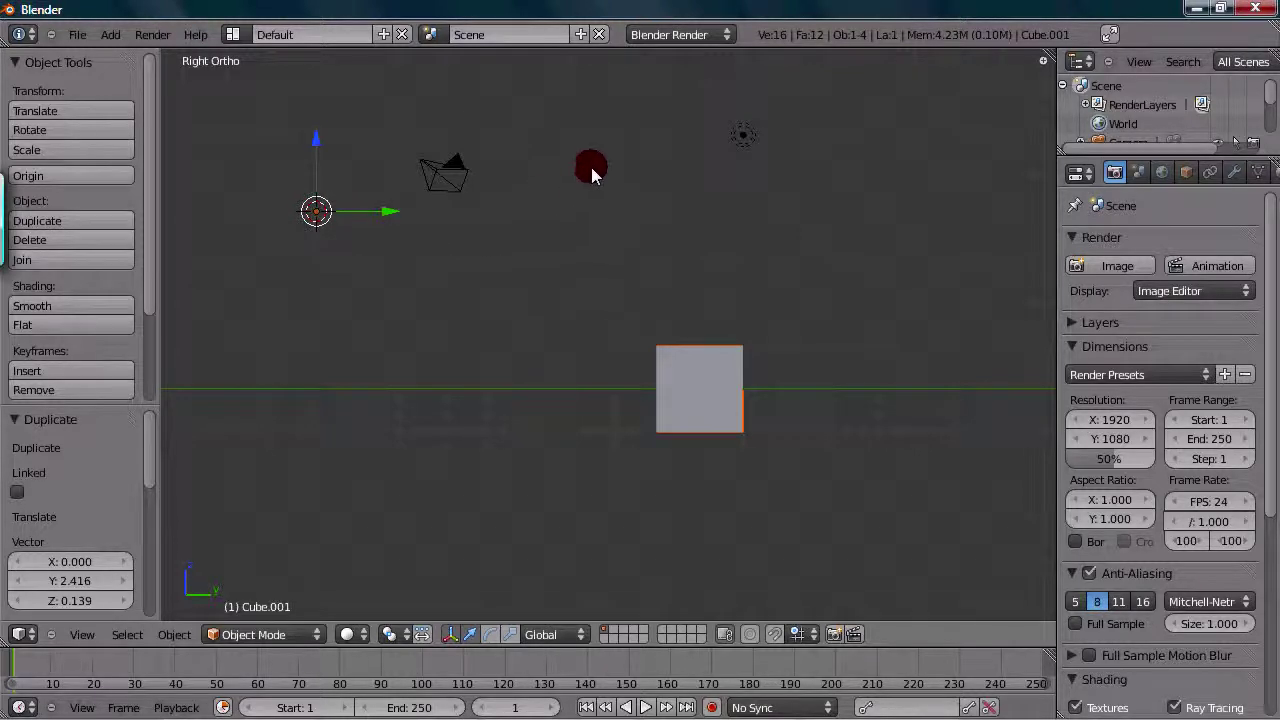
Try rotating, scaling and moving the duplicated cube about its distant origin, cancelling each transform.
{"action": "key", "text": "r"}
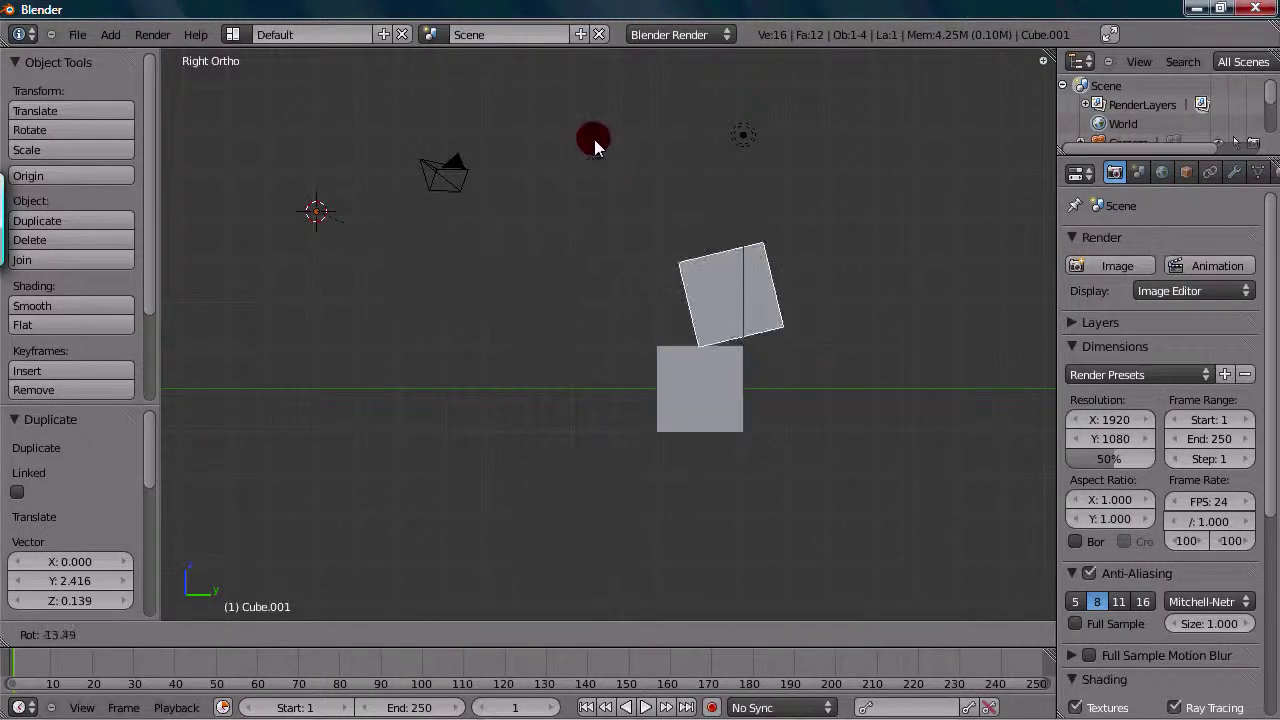
{"action": "right_click", "coordinate": [692, 352]}
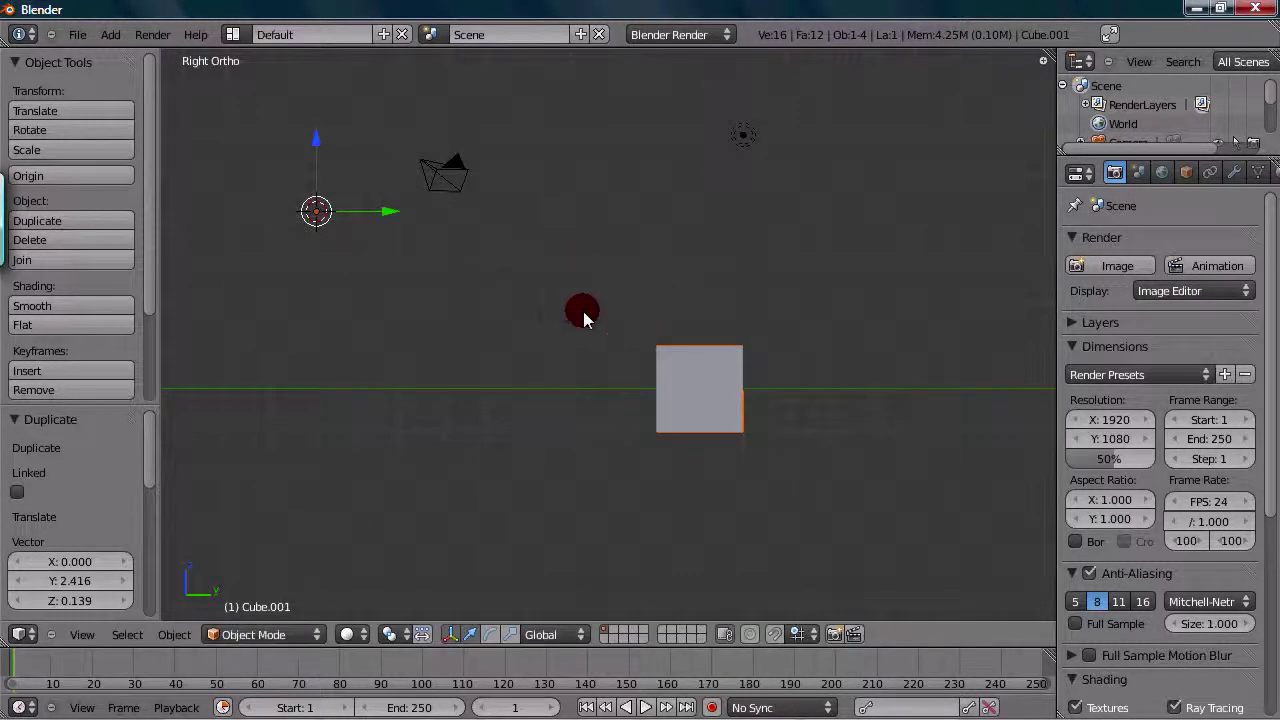
{"action": "key", "text": "g"}
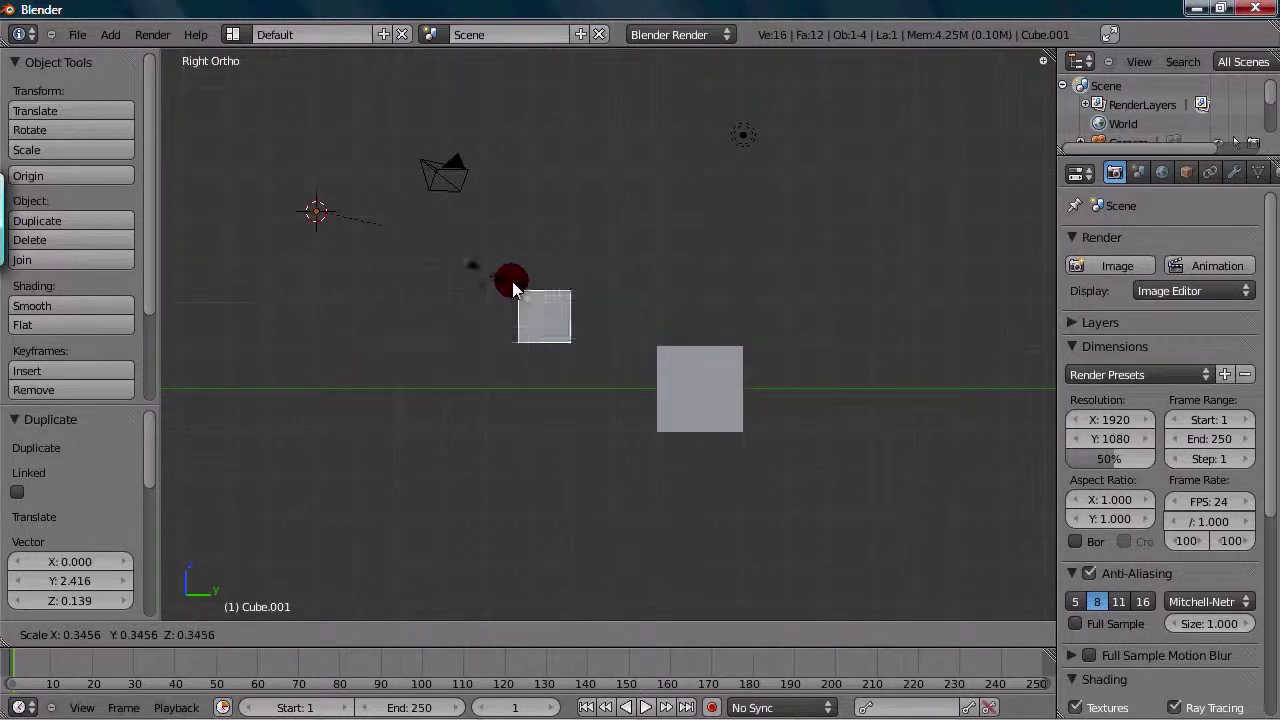
{"action": "right_click", "coordinate": [689, 383]}
{"action": "key", "text": "g"}
{"action": "right_click", "coordinate": [772, 350]}
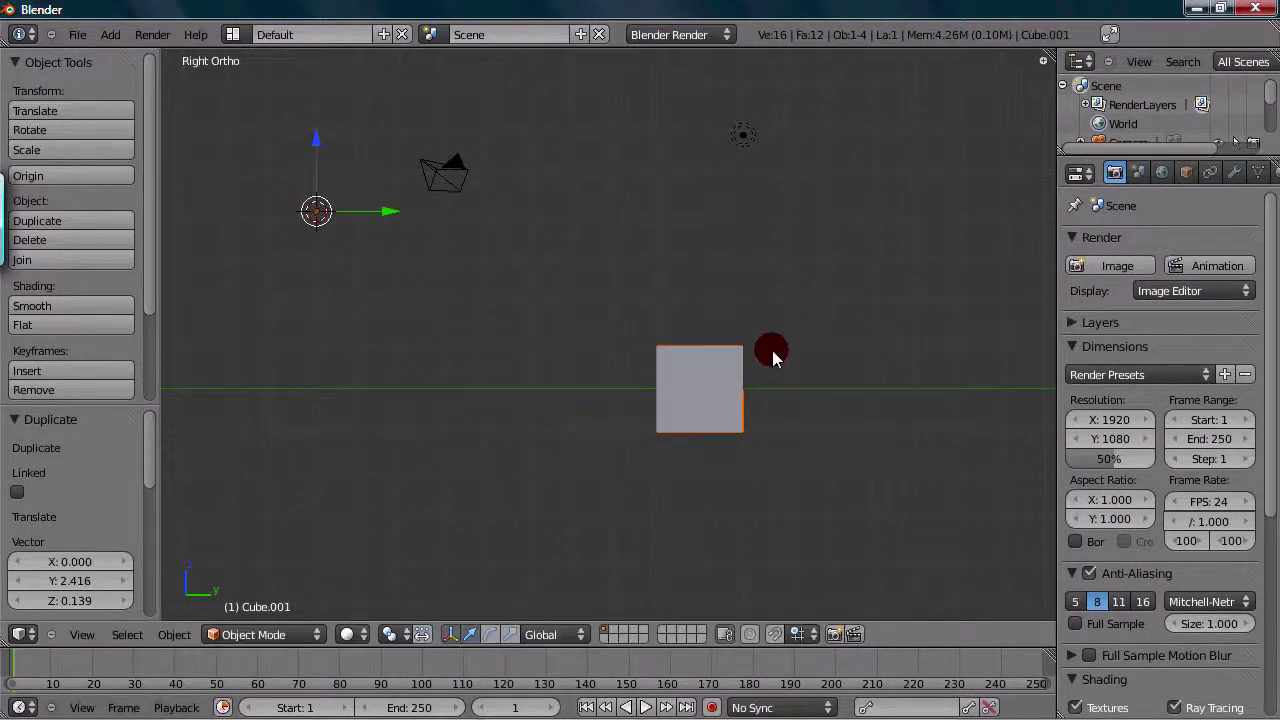
Delete the duplicated cube and select the original cube, cancelling any movement of it.
{"action": "key", "text": "x"}
{"action": "left_click", "coordinate": [770, 350]}
{"action": "right_click", "coordinate": [726, 350]}
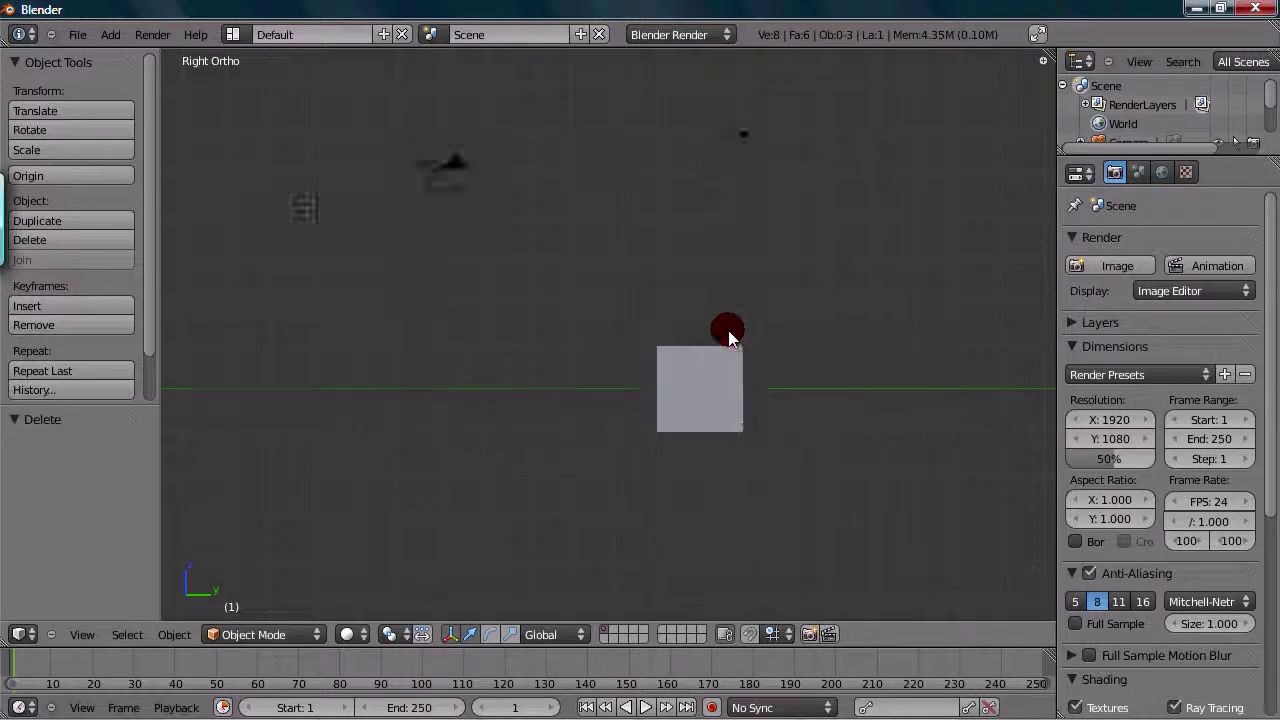
{"action": "scroll", "coordinate": [726, 334], "scroll_direction": "up", "scroll_amount": 1}
{"action": "key", "text": "g"}
{"action": "right_click", "coordinate": [785, 383]}
Set the cube's origin back to its own centre with Origin to Geometry.
{"action": "scroll", "coordinate": [423, 223], "scroll_direction": "down", "scroll_amount": 3}
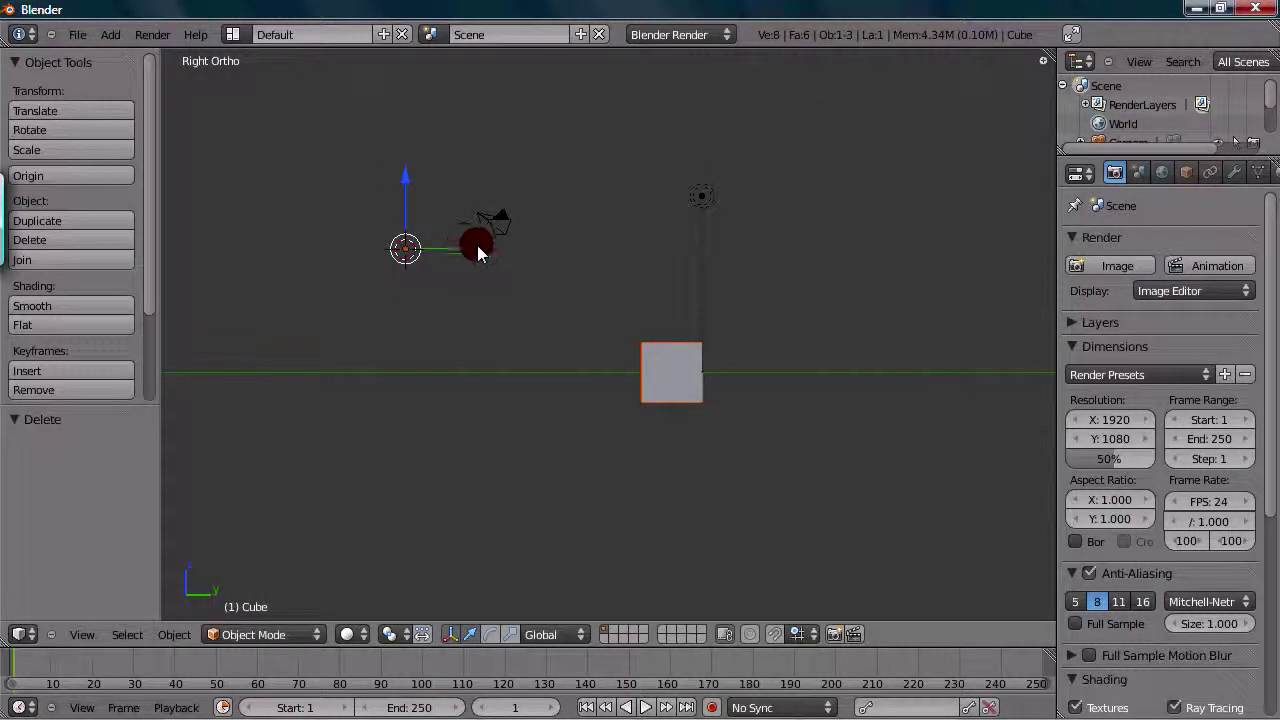
{"action": "scroll", "coordinate": [477, 252], "scroll_direction": "up", "scroll_amount": 1}
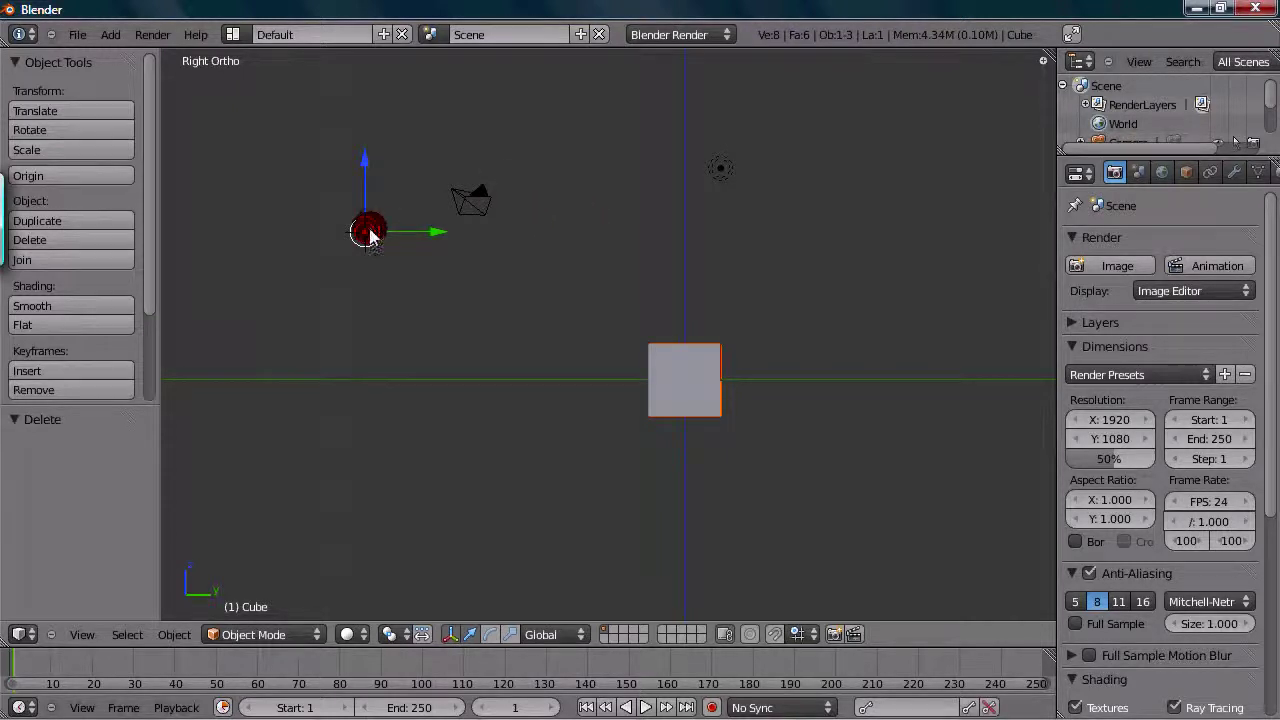
{"action": "left_click", "coordinate": [365, 237]}
{"action": "left_click", "coordinate": [363, 239]}
{"action": "left_click", "coordinate": [86, 176]}
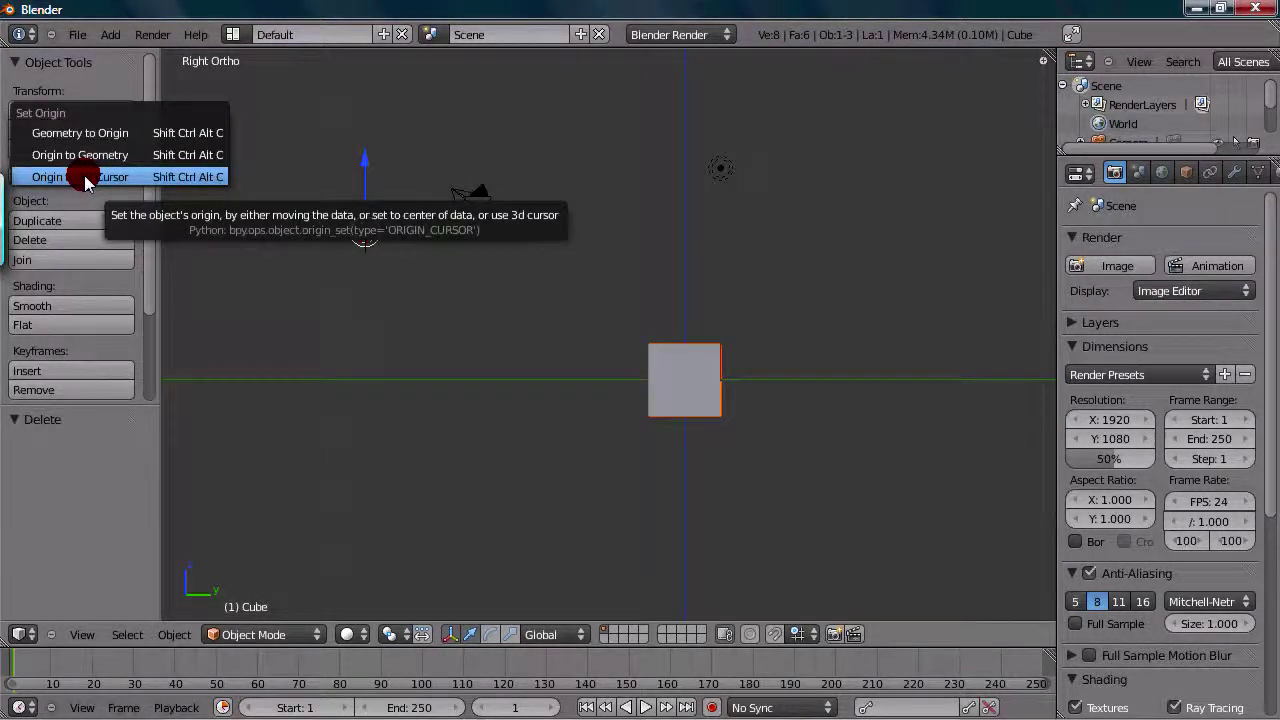
{"action": "left_click", "coordinate": [45, 155]}
{"action": "scroll", "coordinate": [585, 337], "scroll_direction": "up", "scroll_amount": 1}
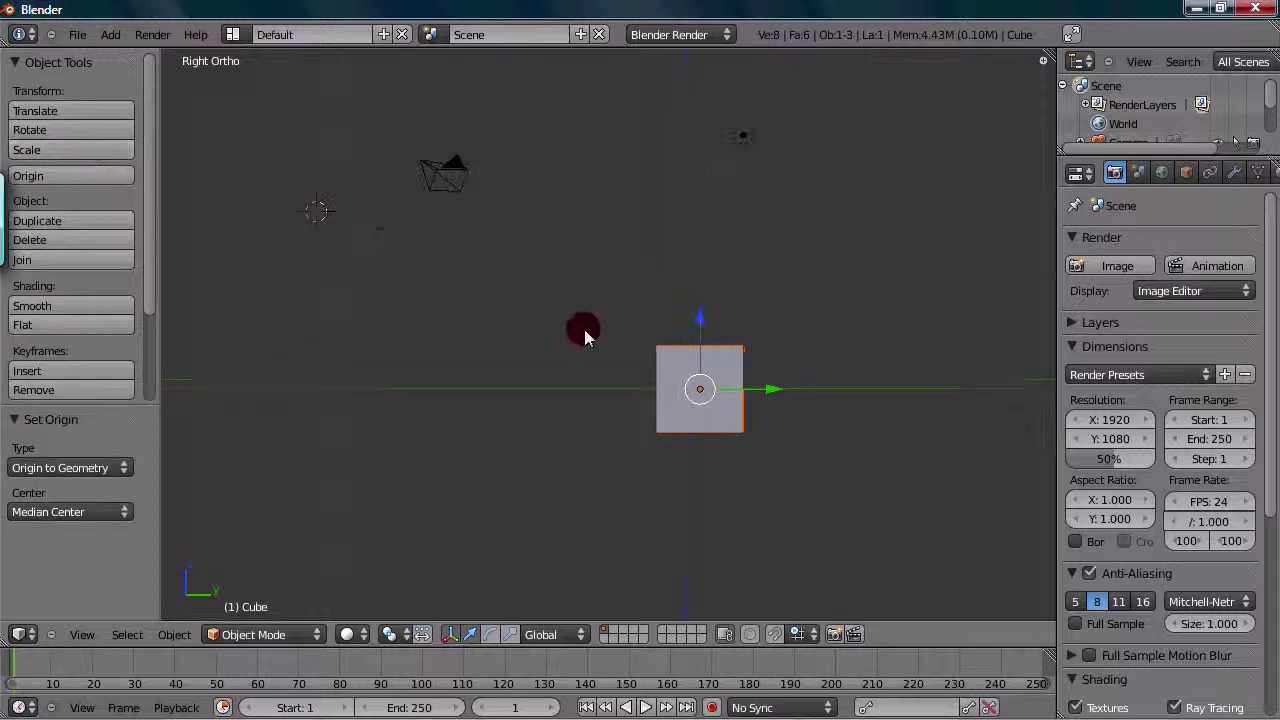
{"action": "scroll", "coordinate": [583, 332], "scroll_direction": "up", "scroll_amount": 3}
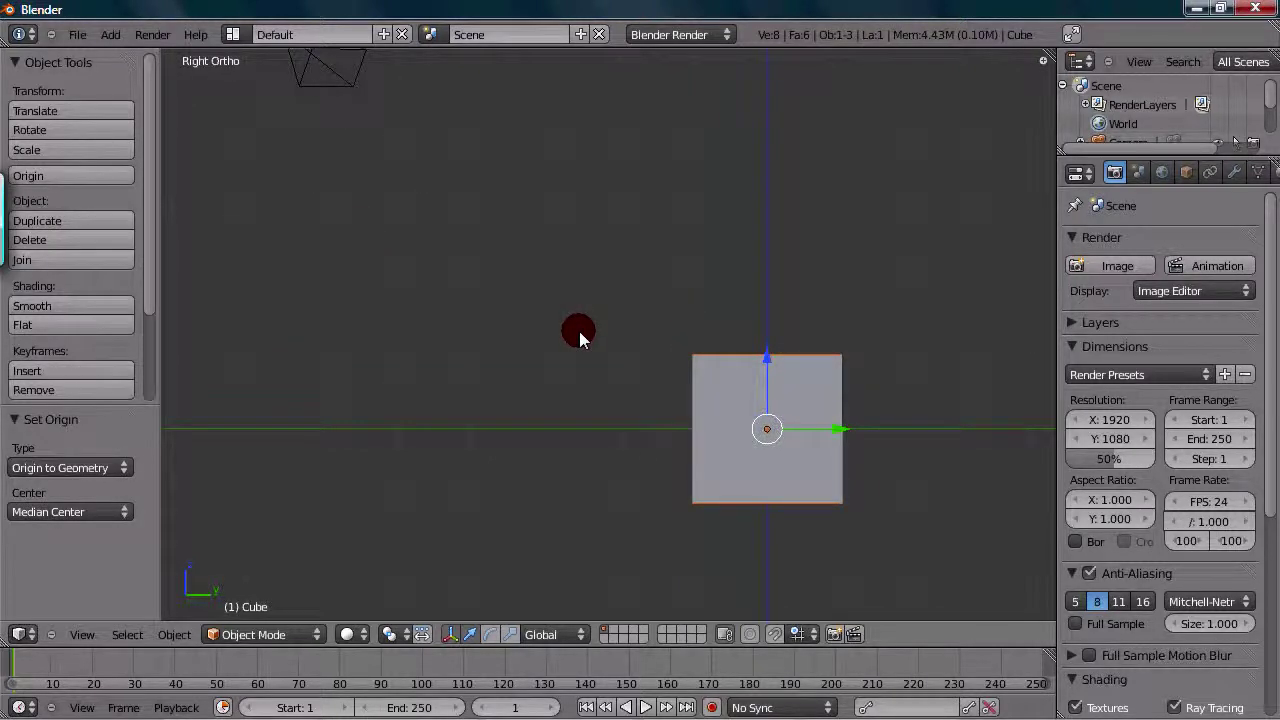
{"action": "scroll", "coordinate": [579, 331], "scroll_direction": "up", "scroll_amount": 1}
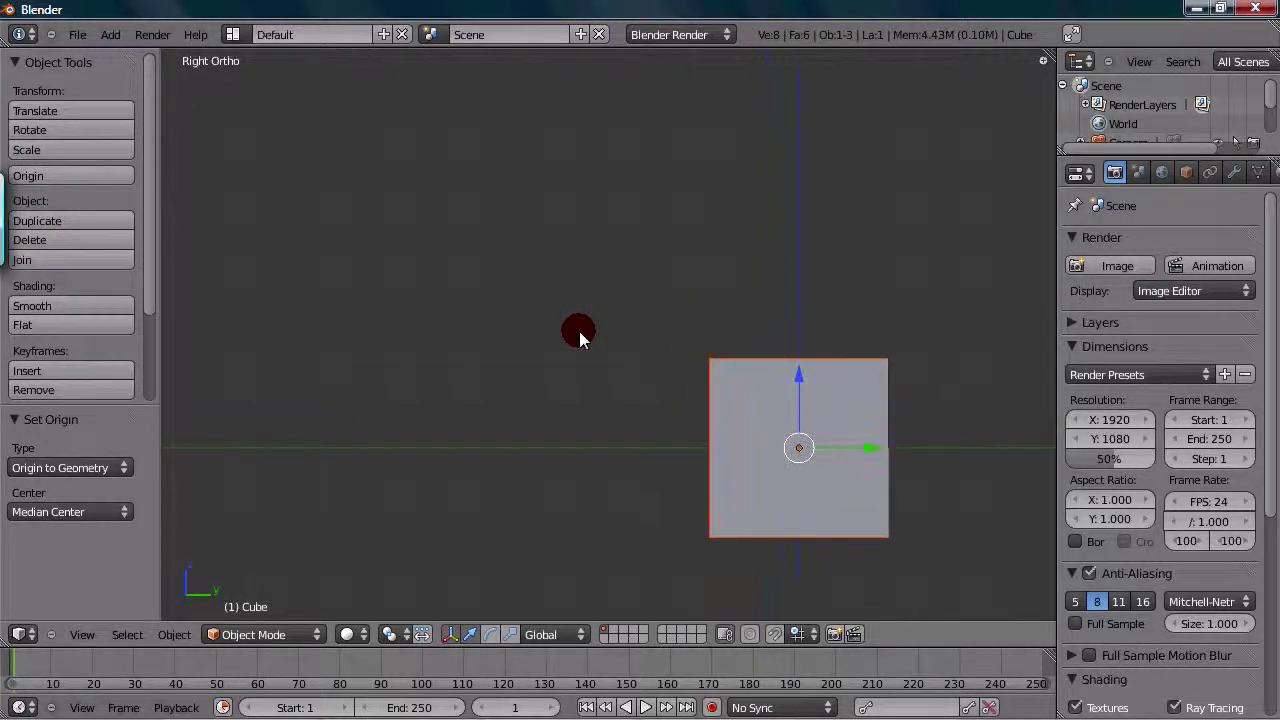
{"action": "middle_click_drag", "start_coordinate": [579, 331], "coordinate": [439, 295], "text": "shift"}
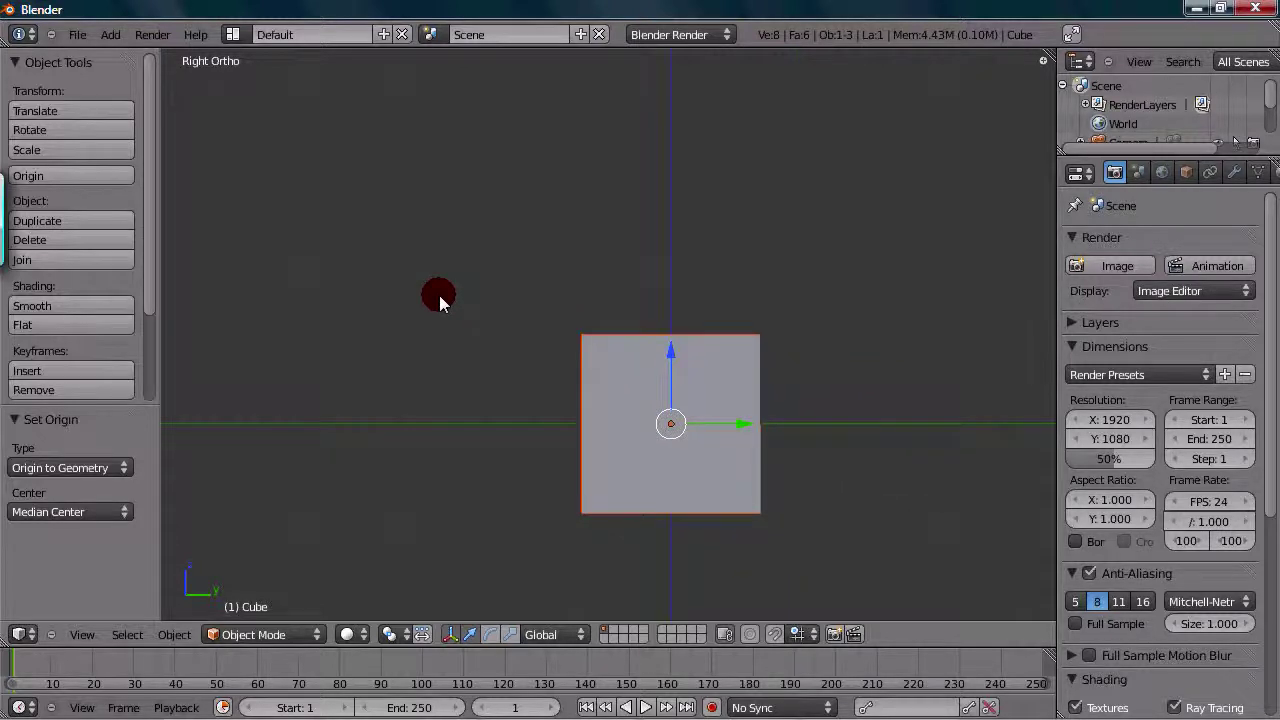
{"action": "scroll", "coordinate": [439, 295], "scroll_direction": "down", "scroll_amount": 1}
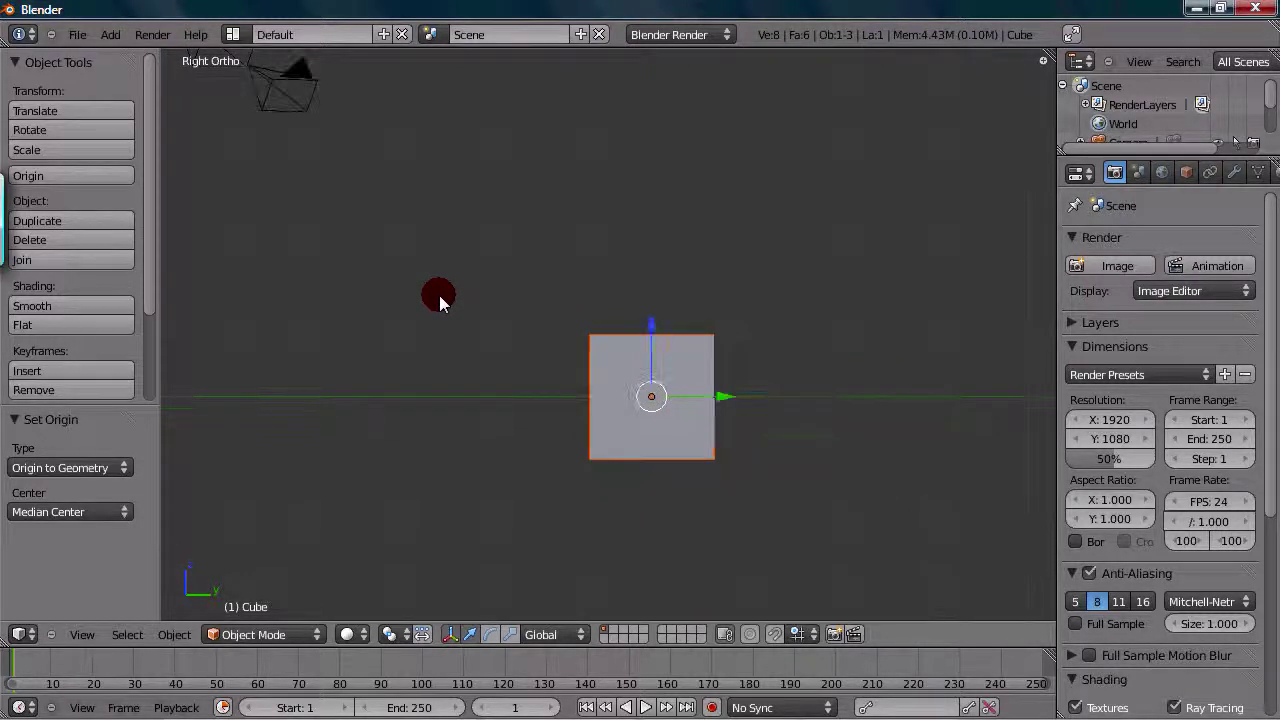
{"action": "scroll", "coordinate": [439, 295], "scroll_direction": "up", "scroll_amount": 2}
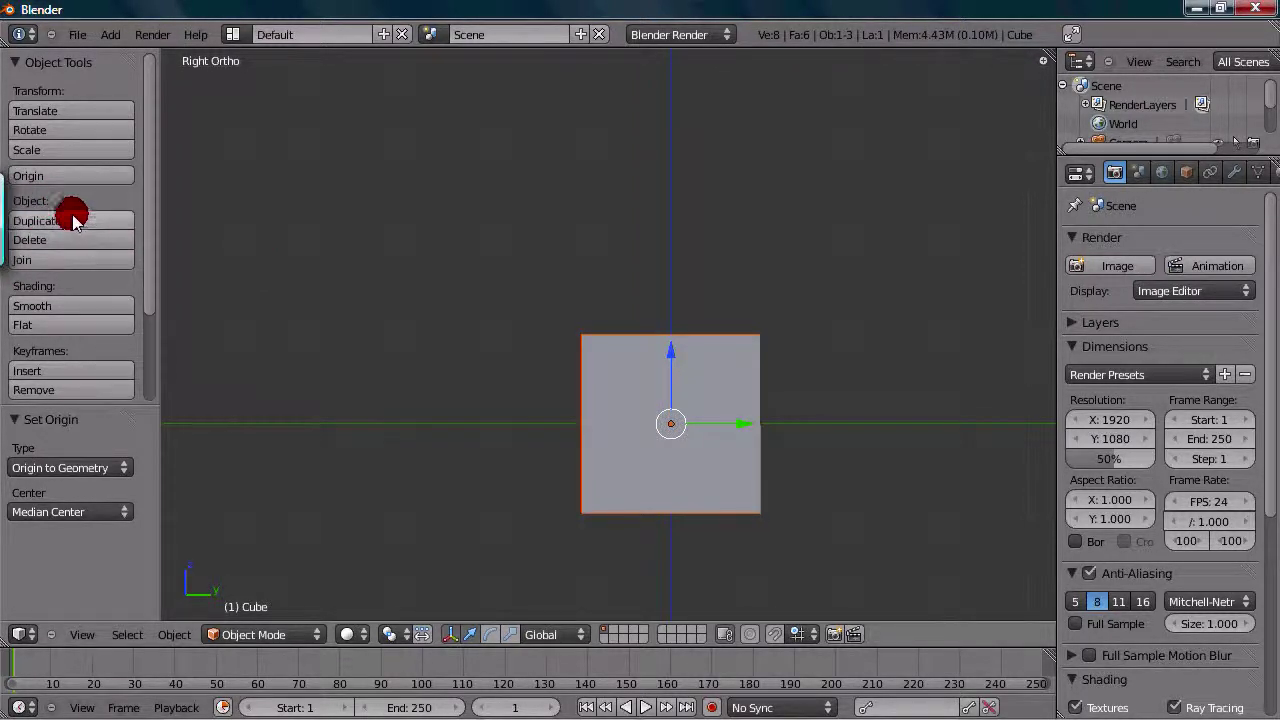
{"action": "scroll", "coordinate": [603, 286], "scroll_direction": "down", "scroll_amount": 3}
{"action": "scroll", "coordinate": [606, 290], "scroll_direction": "up", "scroll_amount": 3}
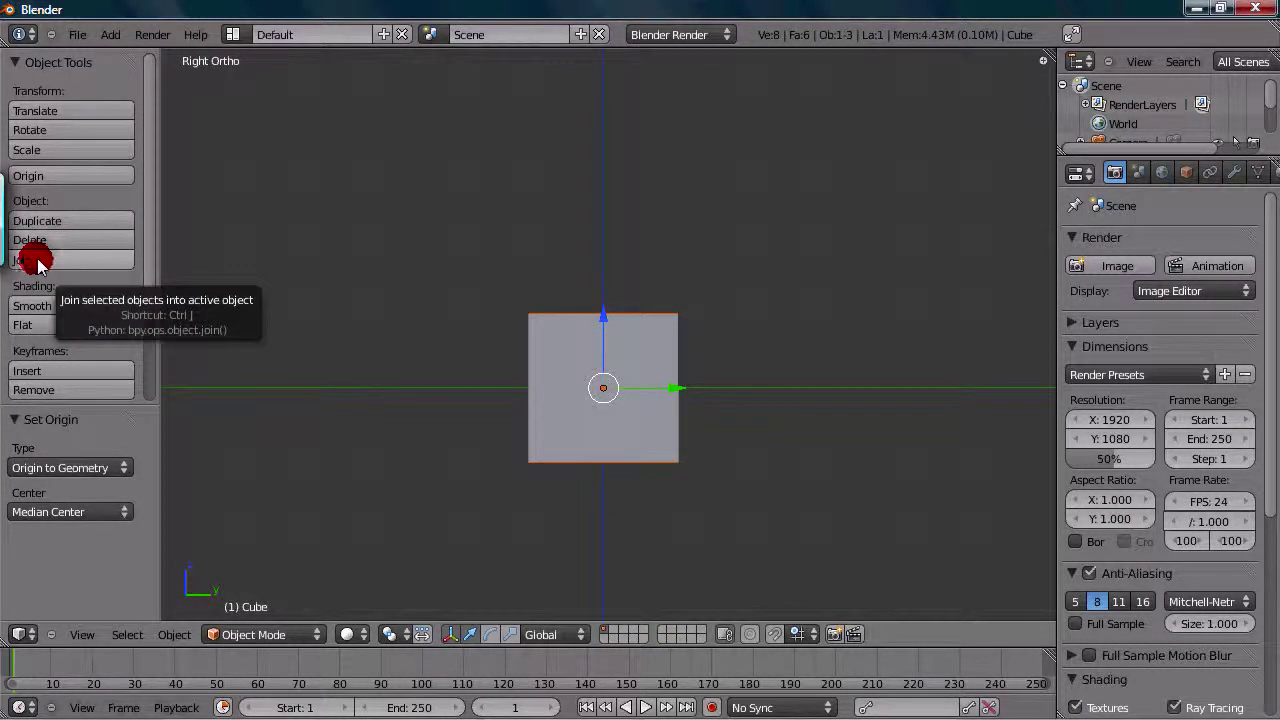
{"action": "right_click", "coordinate": [460, 286]}
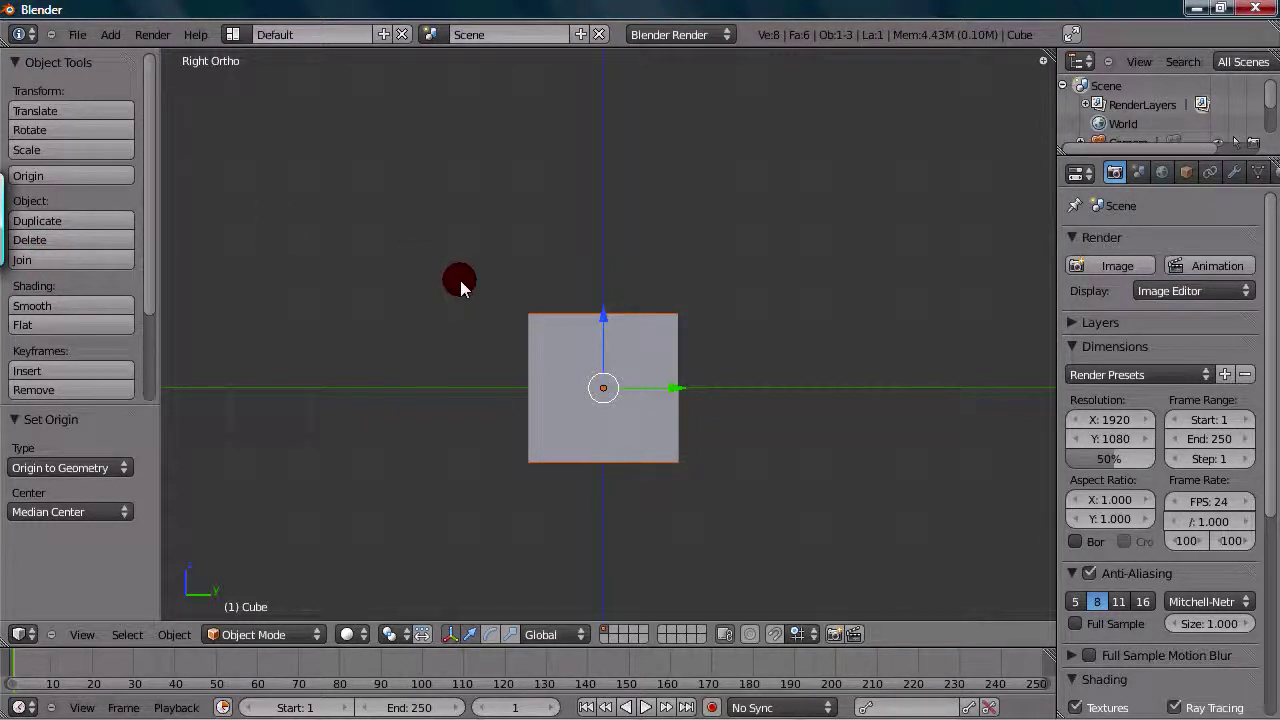
Try out the Duplicate and Delete tools on the cube, undoing the copy and dismissing the deletion.
{"action": "left_click", "coordinate": [65, 218]}
{"action": "left_click", "coordinate": [80, 228]}
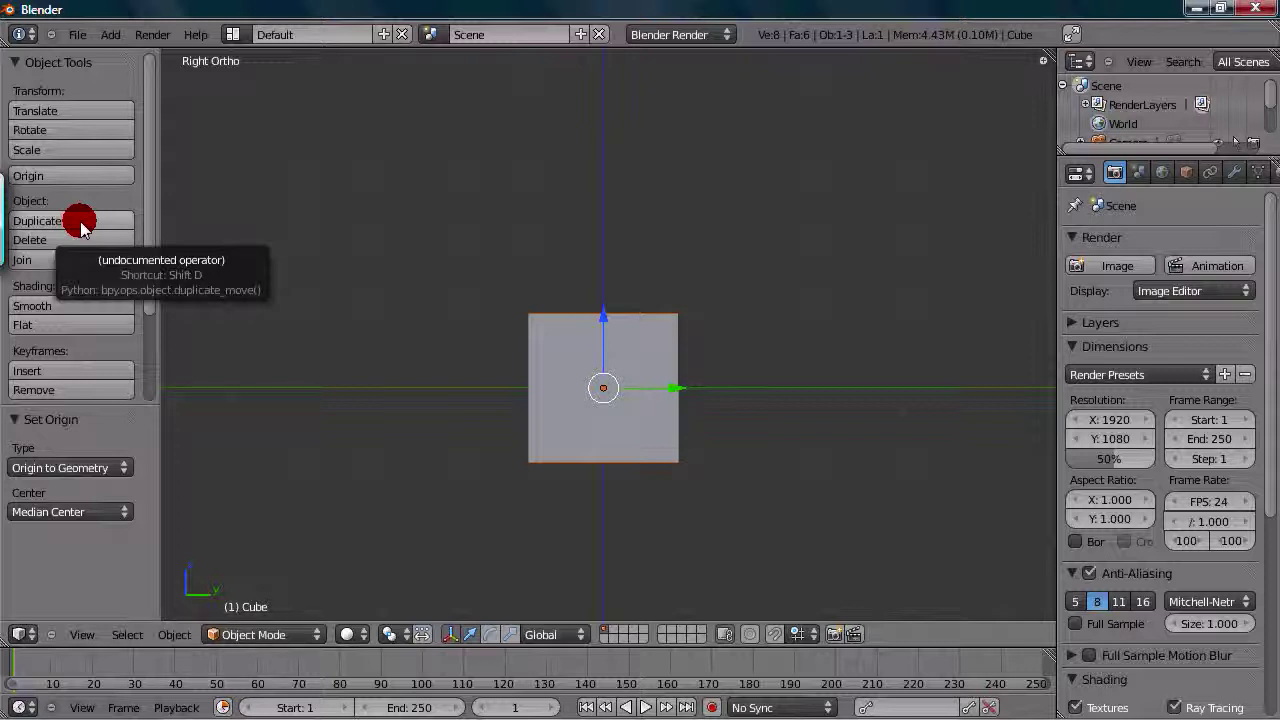
{"action": "left_click", "coordinate": [80, 228]}
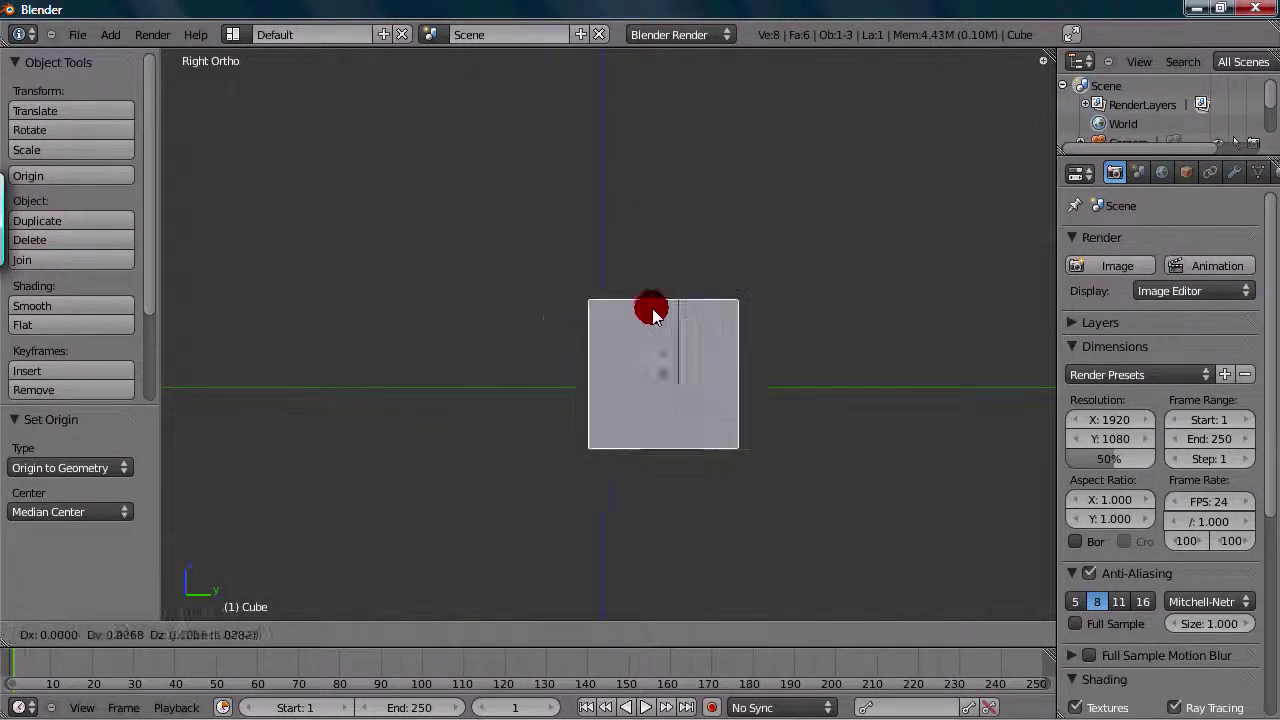
{"action": "right_click", "coordinate": [335, 258]}
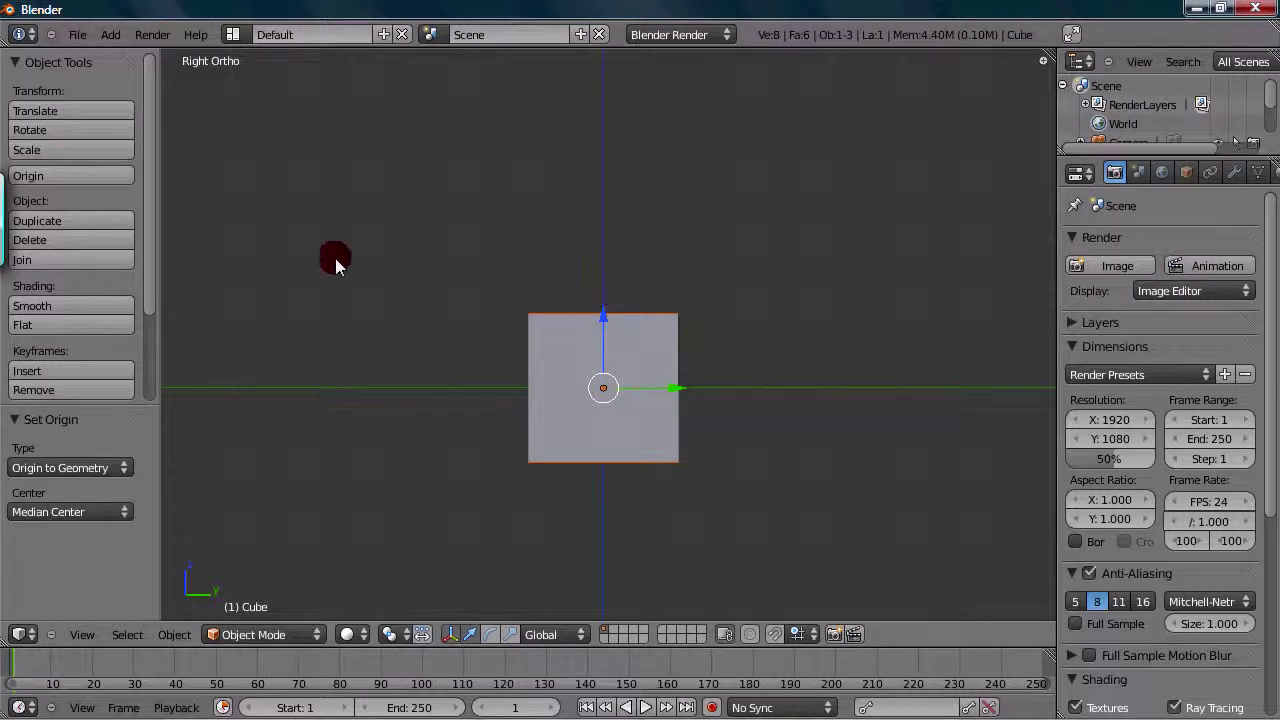
{"action": "left_click", "coordinate": [112, 220]}
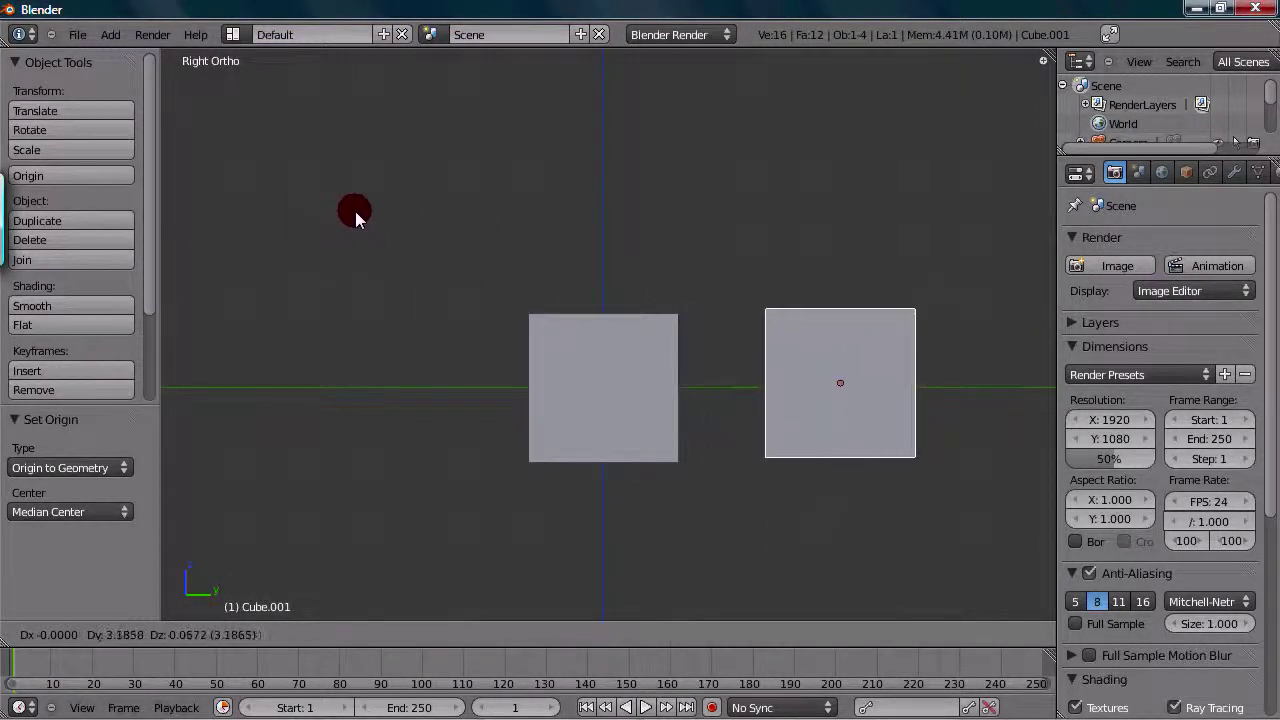
{"action": "right_click", "coordinate": [225, 174]}
{"action": "key", "text": "ctrl+z"}
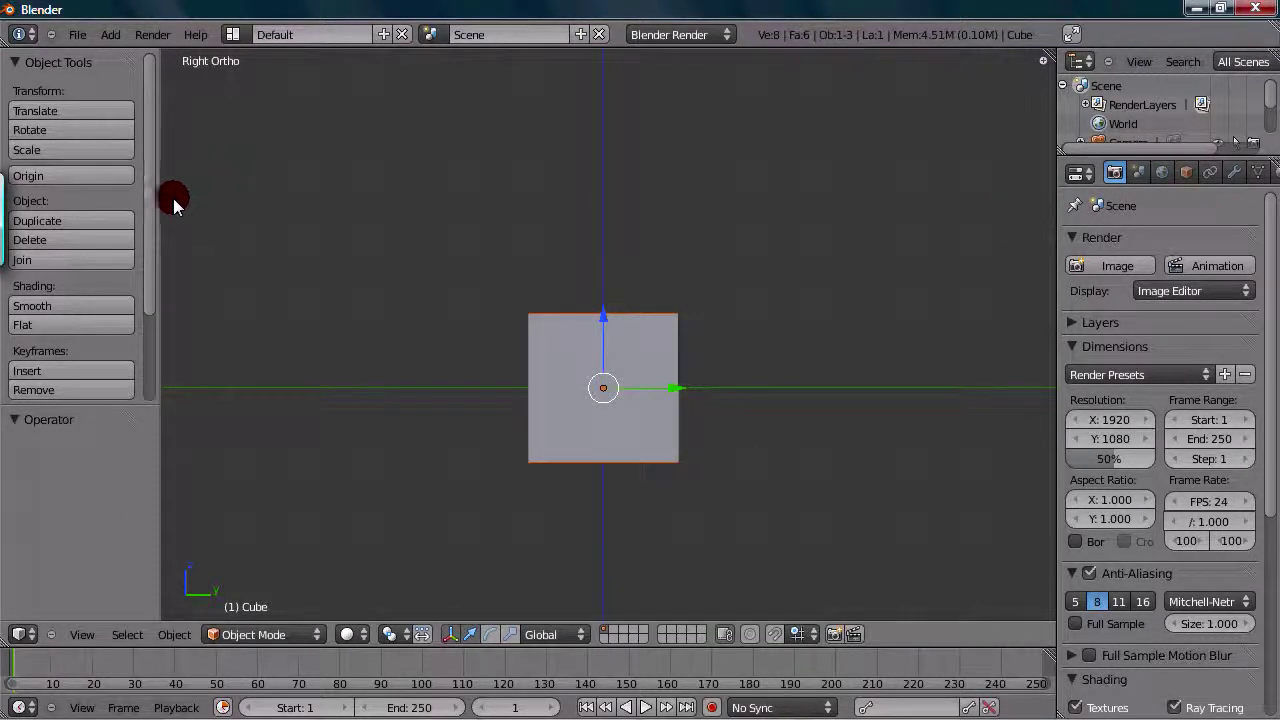
{"action": "left_click", "coordinate": [97, 243]}
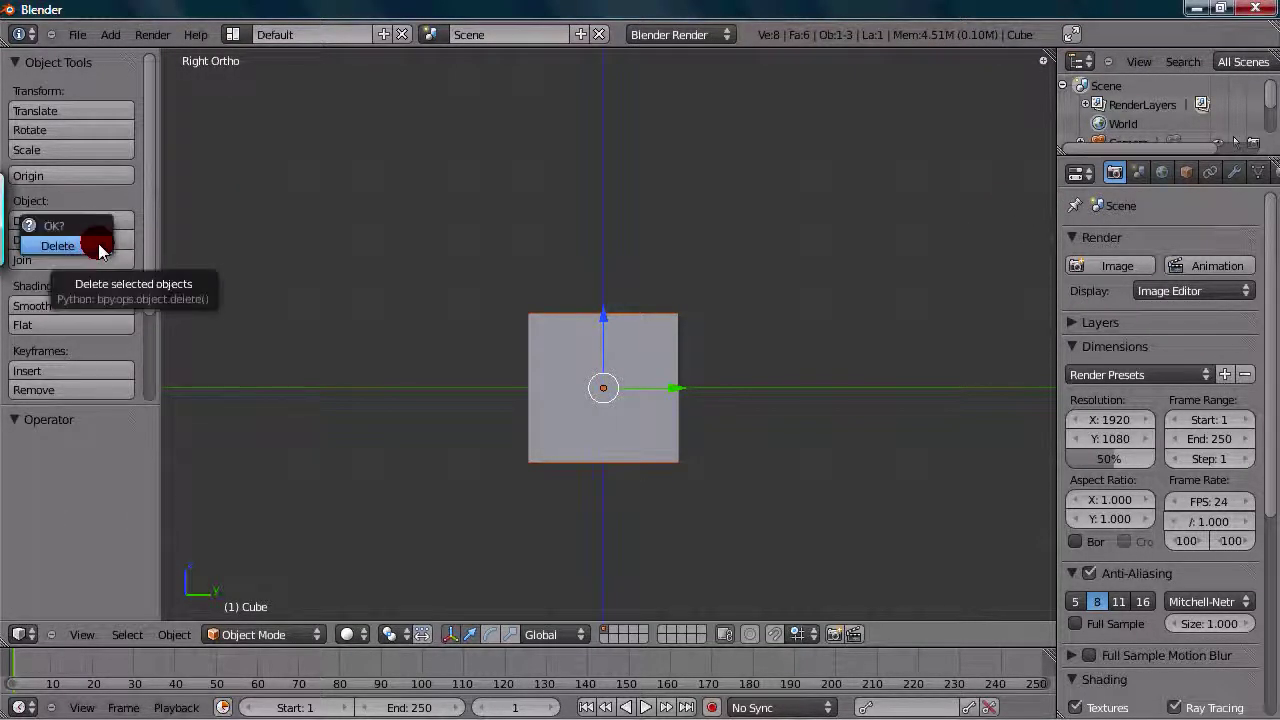
{"action": "left_click", "coordinate": [108, 245]}
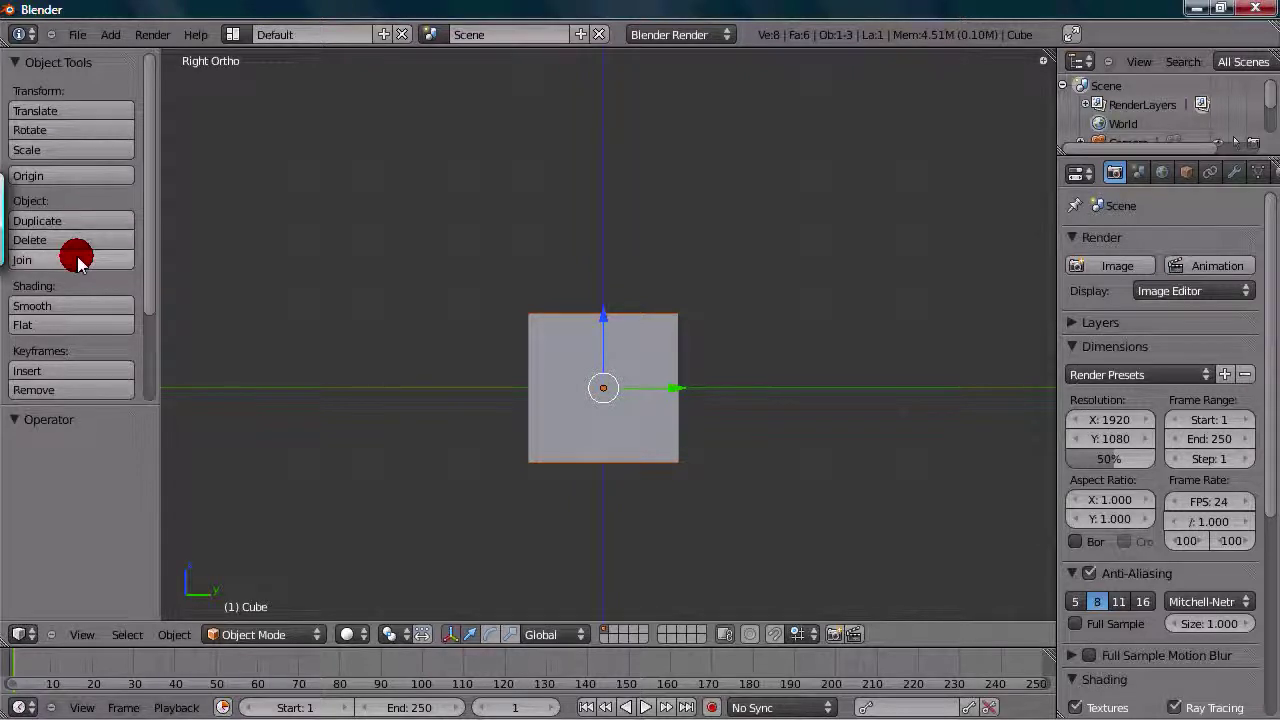
Duplicate the cube and place the copy about 4.125 units away along the global Y axis.
{"action": "scroll", "coordinate": [493, 313], "scroll_direction": "down", "scroll_amount": 3}
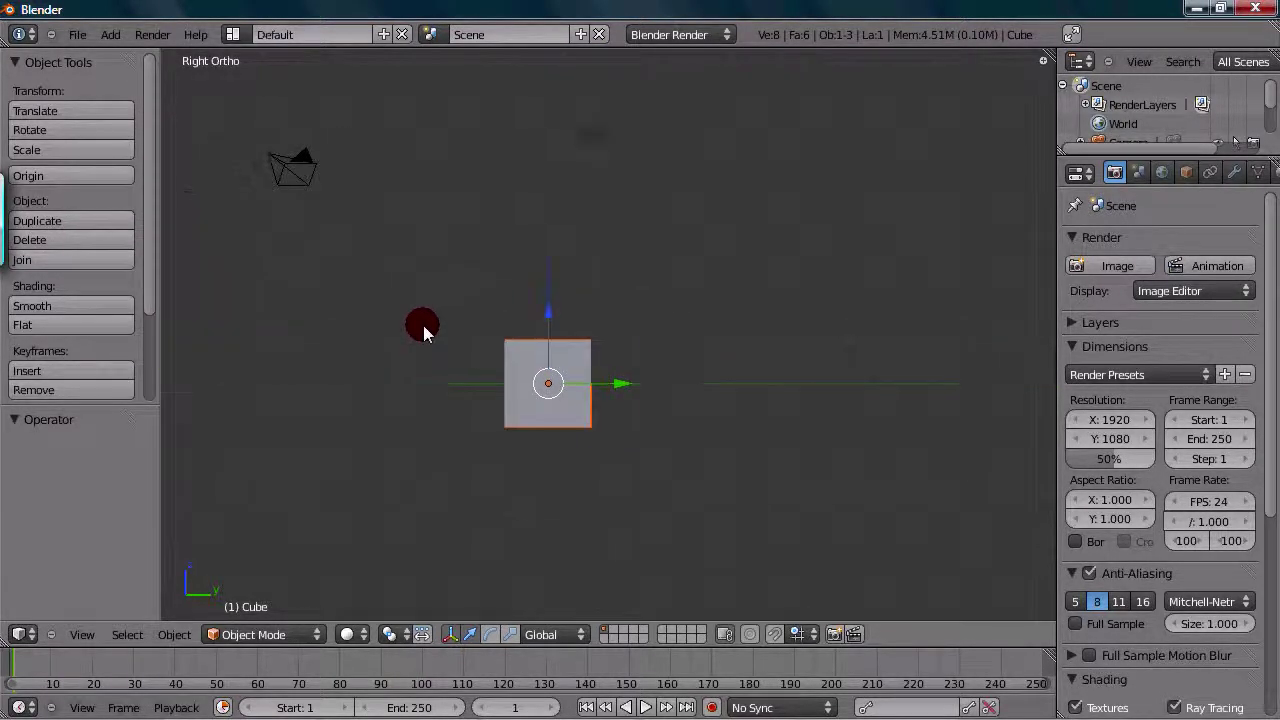
{"action": "scroll", "coordinate": [423, 325], "scroll_direction": "down", "scroll_amount": 3}
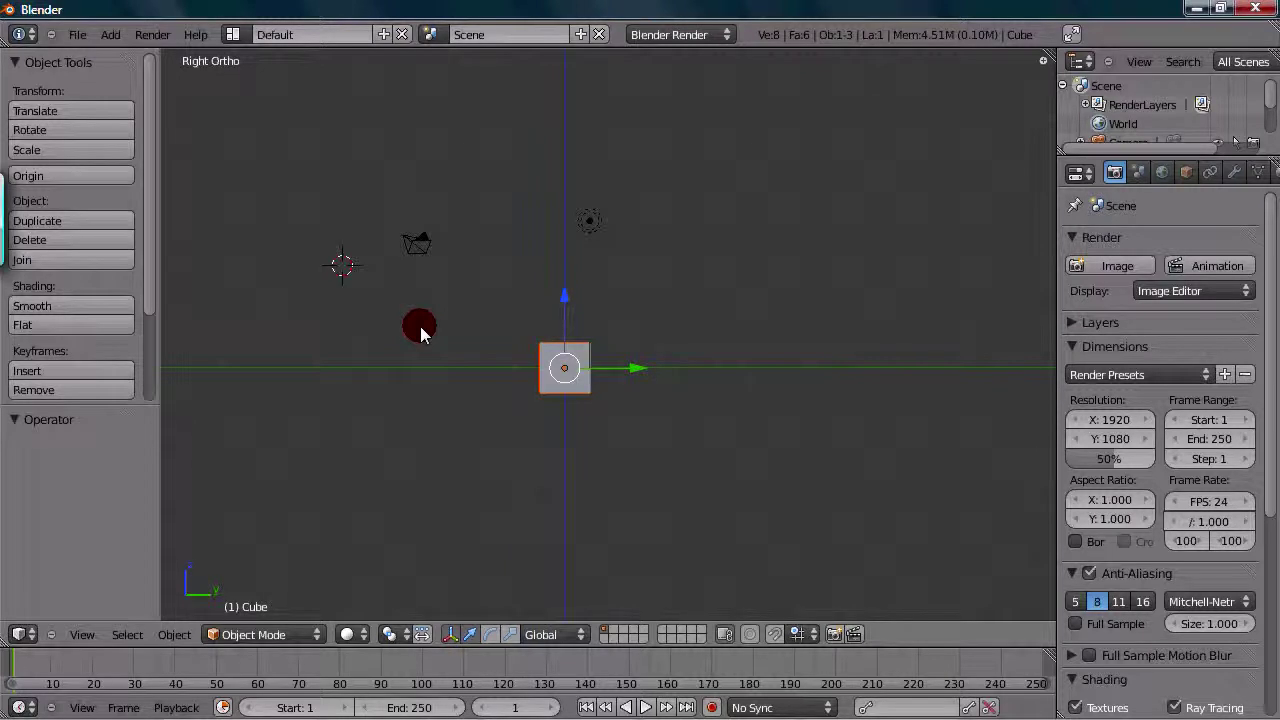
{"action": "scroll", "coordinate": [420, 326], "scroll_direction": "up", "scroll_amount": 2}
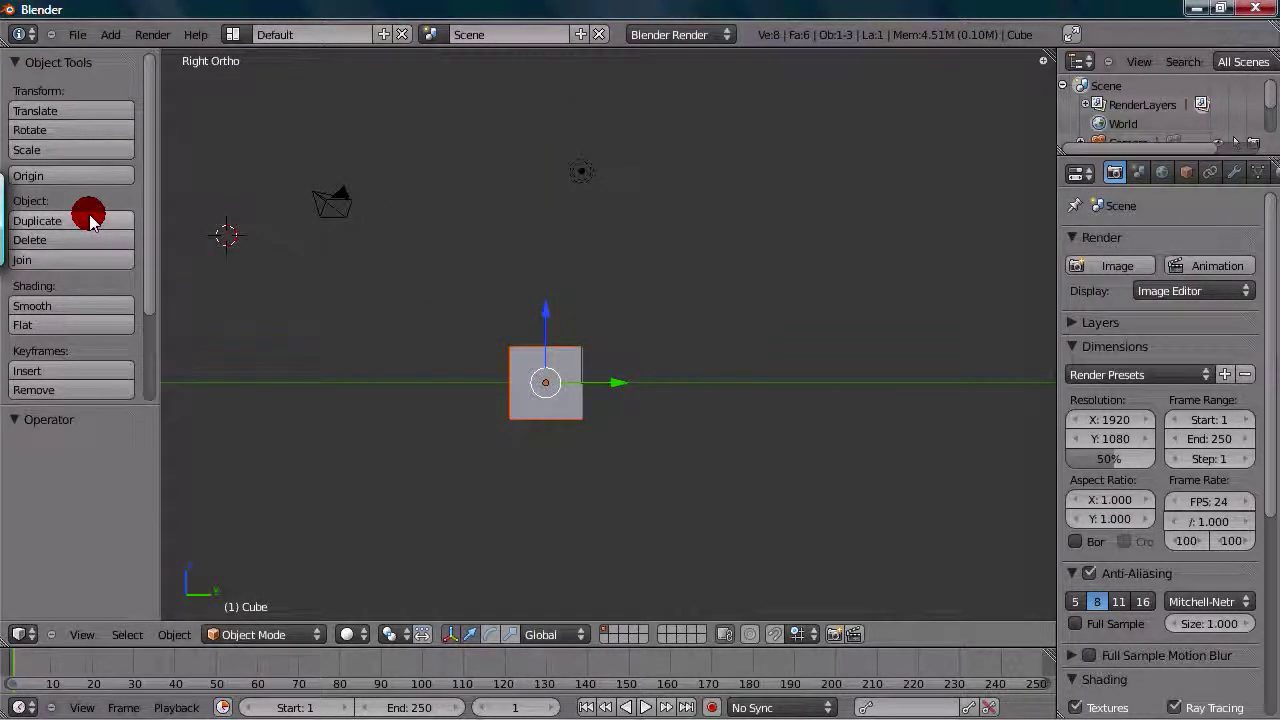
{"action": "left_click", "coordinate": [90, 220]}
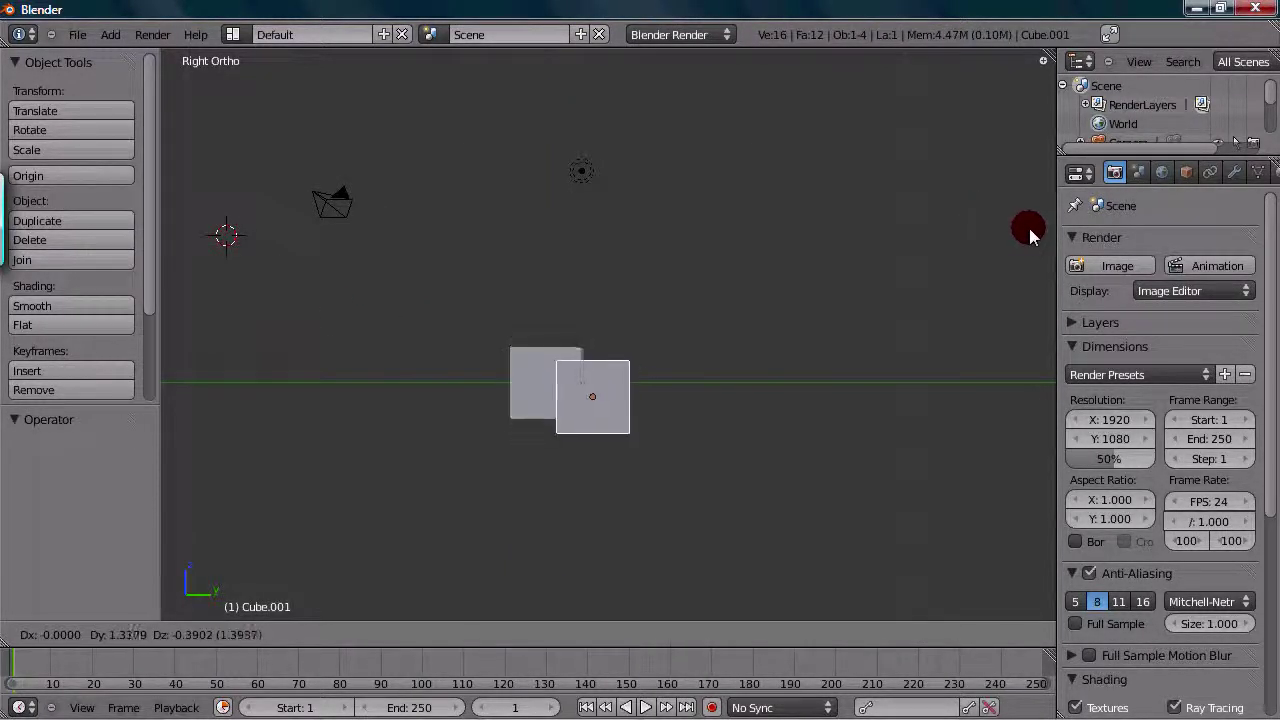
{"action": "key", "text": "y"}
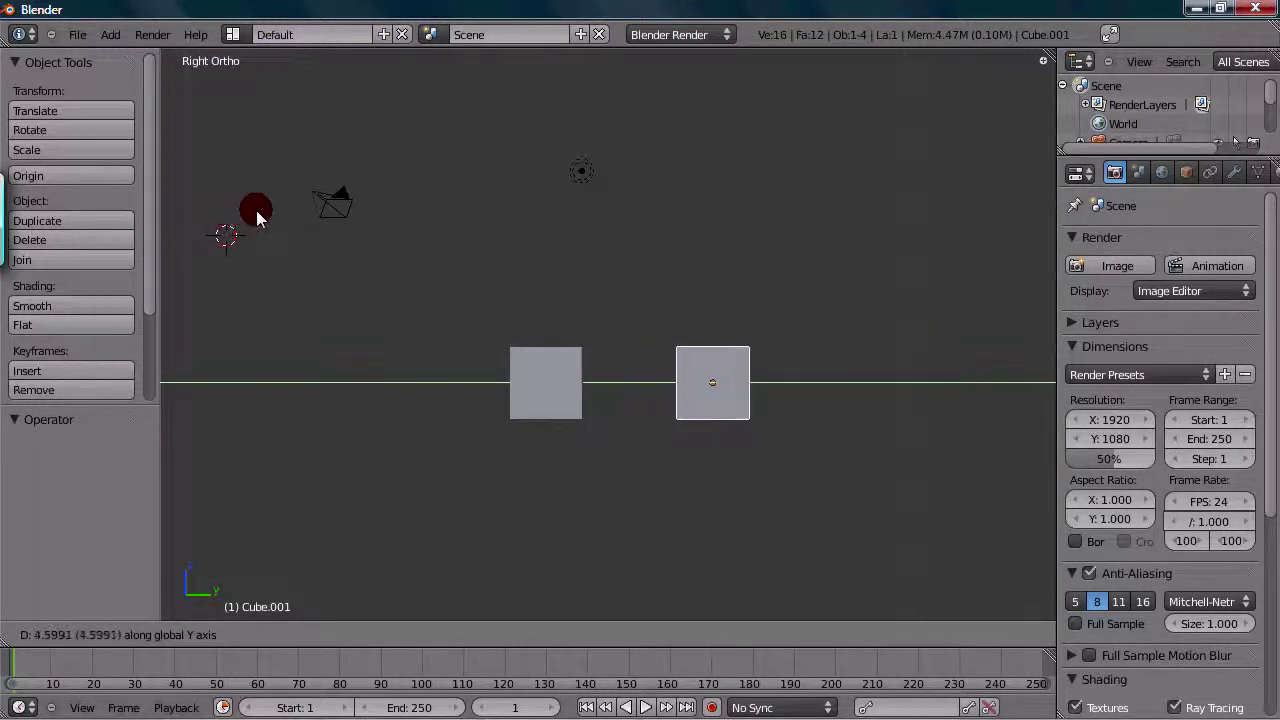
{"action": "left_click", "coordinate": [256, 218]}
{"action": "scroll", "coordinate": [349, 265], "scroll_direction": "up", "scroll_amount": 4}
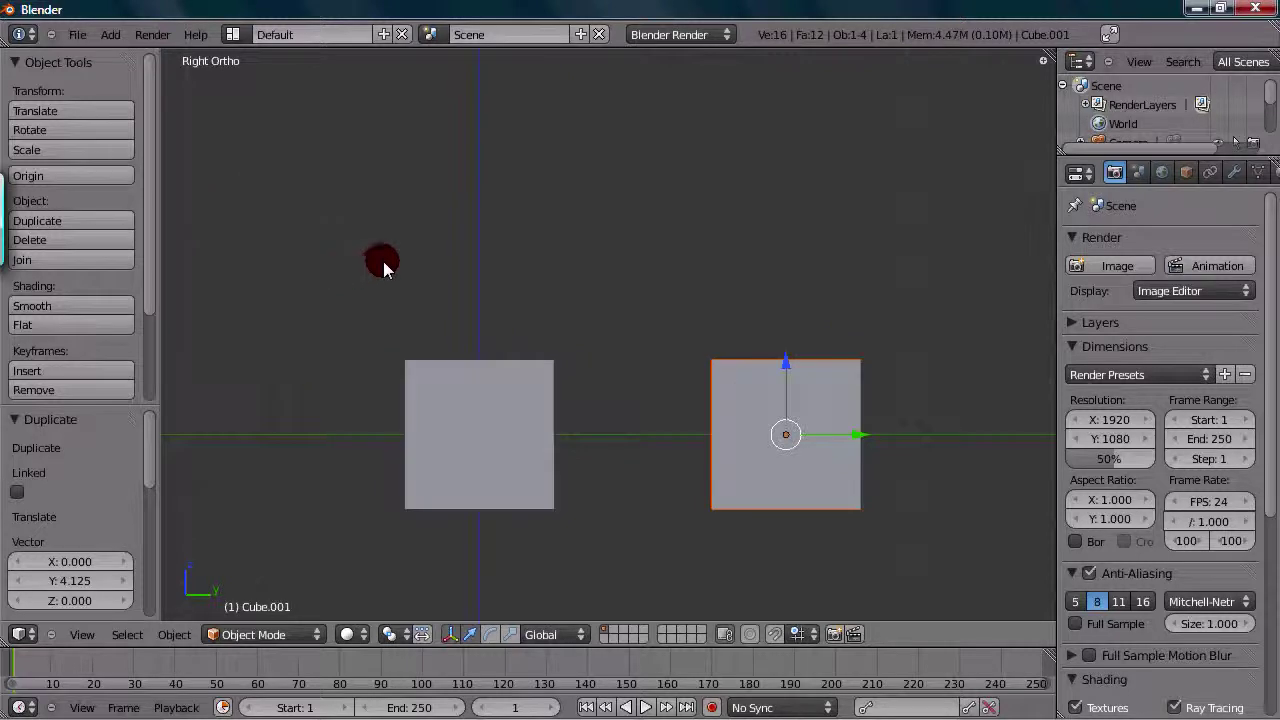
{"action": "middle_click_drag", "start_coordinate": [438, 252], "coordinate": [341, 205], "text": "shift"}
{"action": "scroll", "coordinate": [341, 205], "scroll_direction": "down", "scroll_amount": 2}
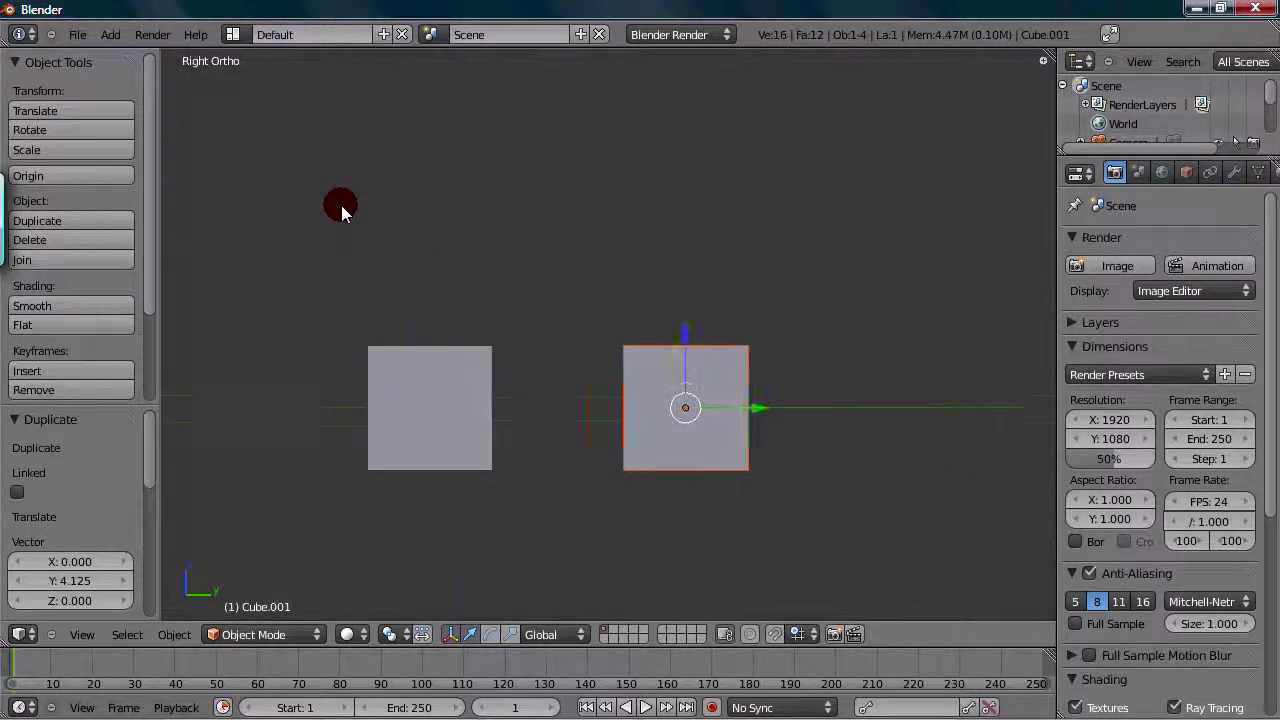
Select both cubes with the original as the active object and join them into a single object.
{"action": "scroll", "coordinate": [339, 205], "scroll_direction": "up", "scroll_amount": 2}
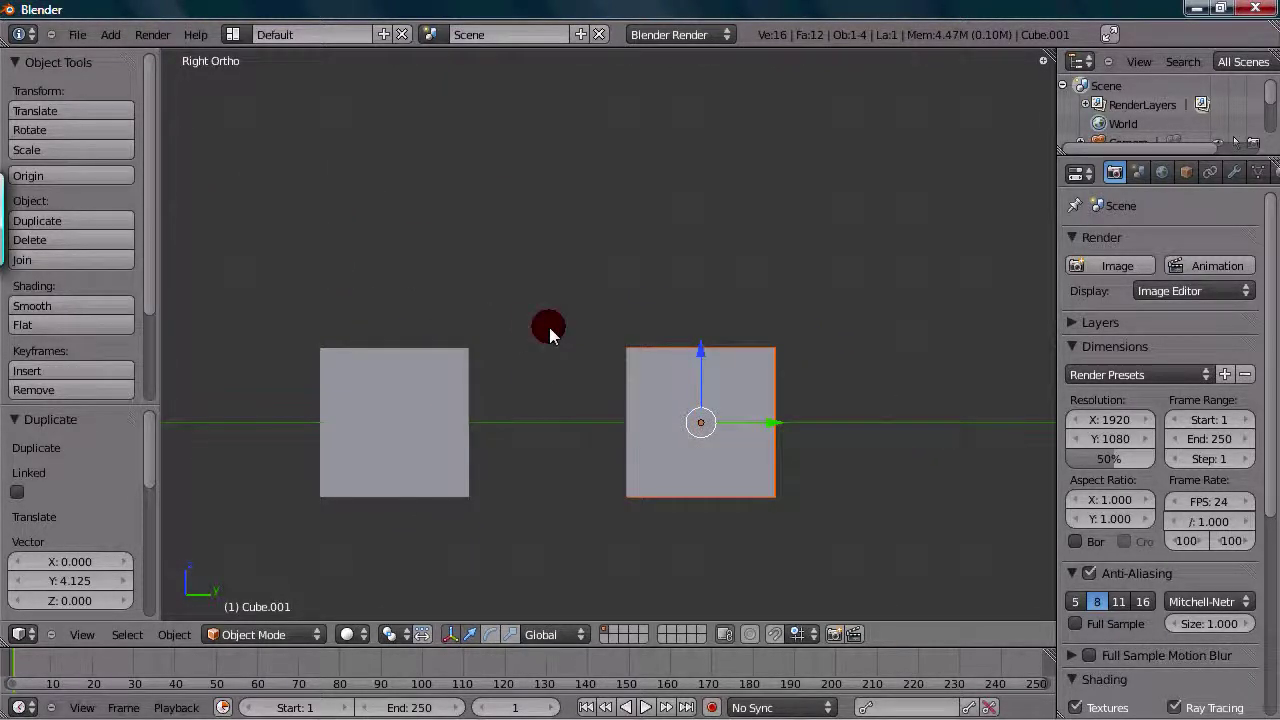
{"action": "left_click_drag", "start_coordinate": [700, 422], "coordinate": [709, 440]}
{"action": "right_click", "coordinate": [709, 440]}
{"action": "right_click", "coordinate": [451, 377], "text": "shift"}
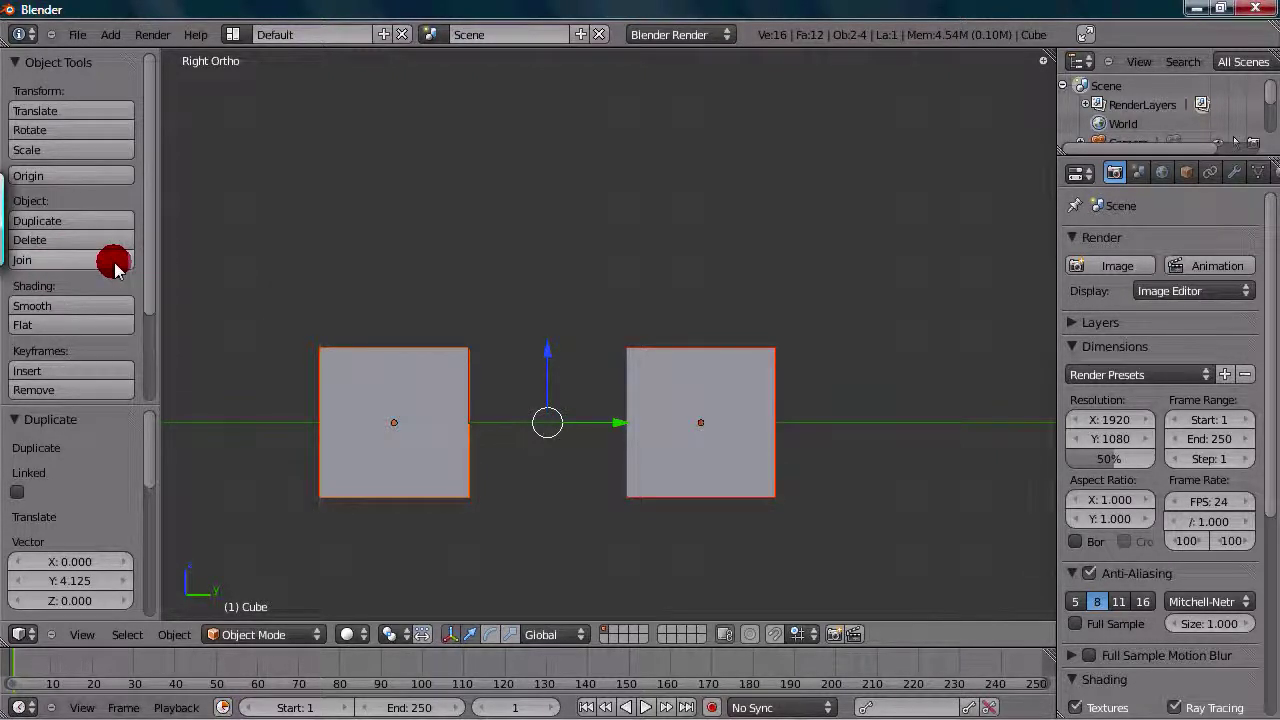
{"action": "left_click", "coordinate": [44, 260]}
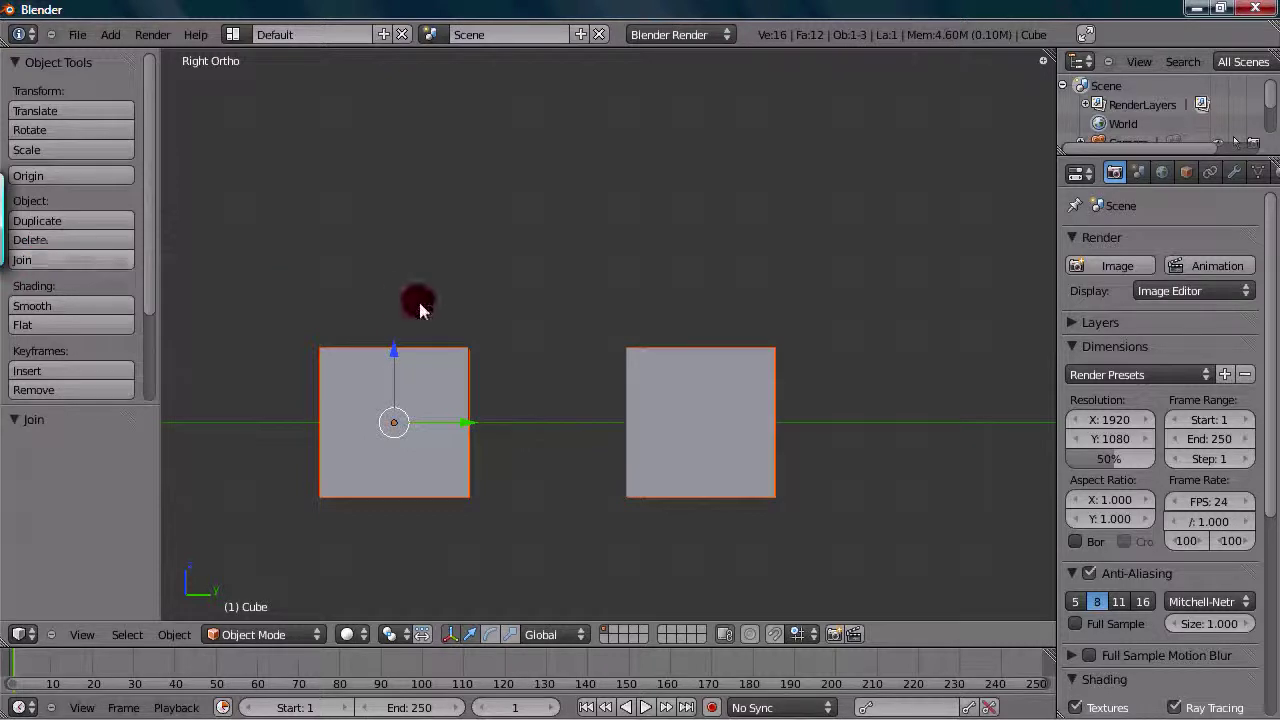
{"action": "scroll", "coordinate": [419, 302], "scroll_direction": "down", "scroll_amount": 2}
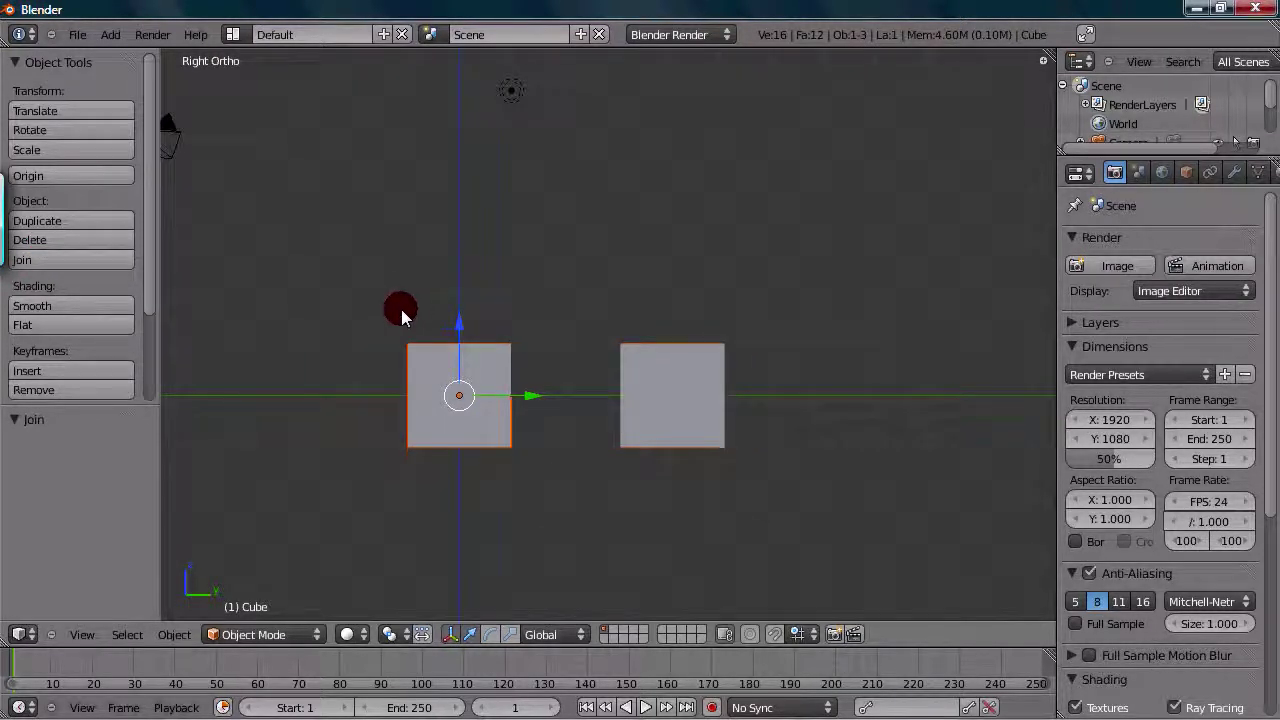
{"action": "scroll", "coordinate": [412, 320], "scroll_direction": "up", "scroll_amount": 3}
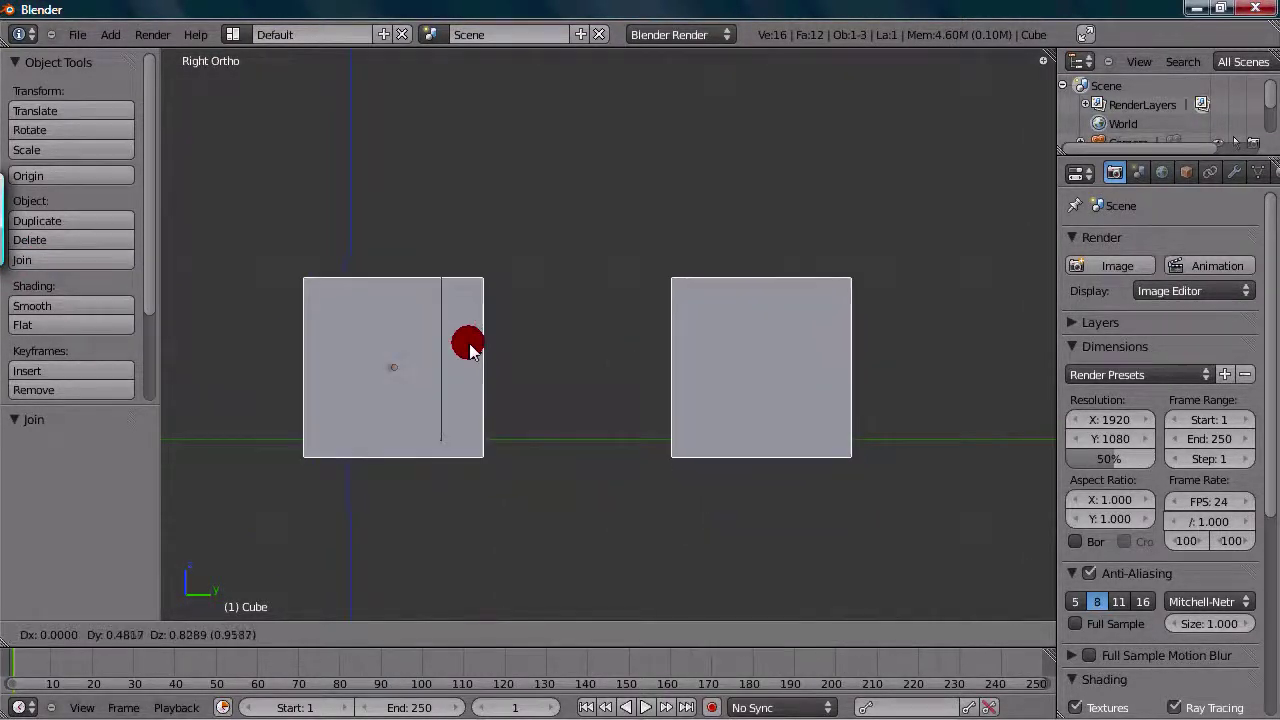
Undo the join and the duplication so only the original cube is left in the scene.
{"action": "scroll", "coordinate": [465, 346], "scroll_direction": "down", "scroll_amount": 3}
{"action": "scroll", "coordinate": [457, 345], "scroll_direction": "up", "scroll_amount": 2}
{"action": "scroll", "coordinate": [514, 354], "scroll_direction": "down", "scroll_amount": 1}
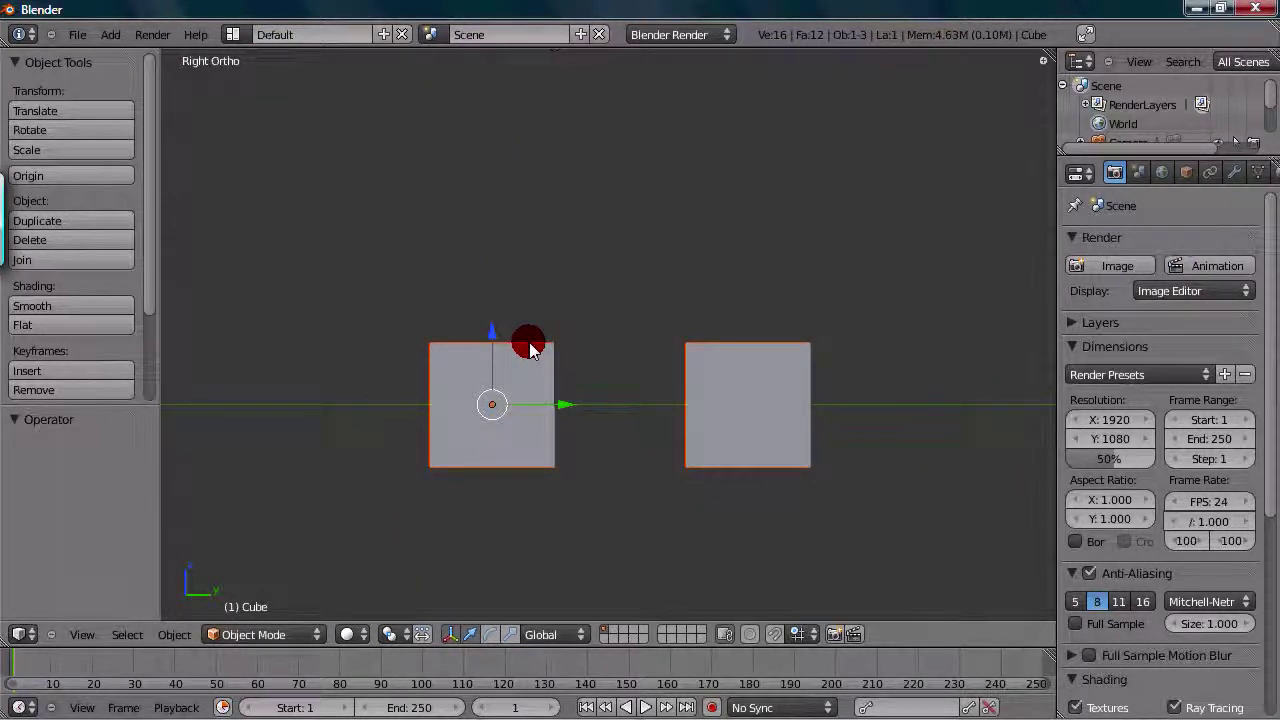
{"action": "key", "text": "ctrl+z"}
{"action": "key", "text": "ctrl+z"}
{"action": "key", "text": "ctrl+z"}
{"action": "scroll", "coordinate": [530, 348], "scroll_direction": "down", "scroll_amount": 2}
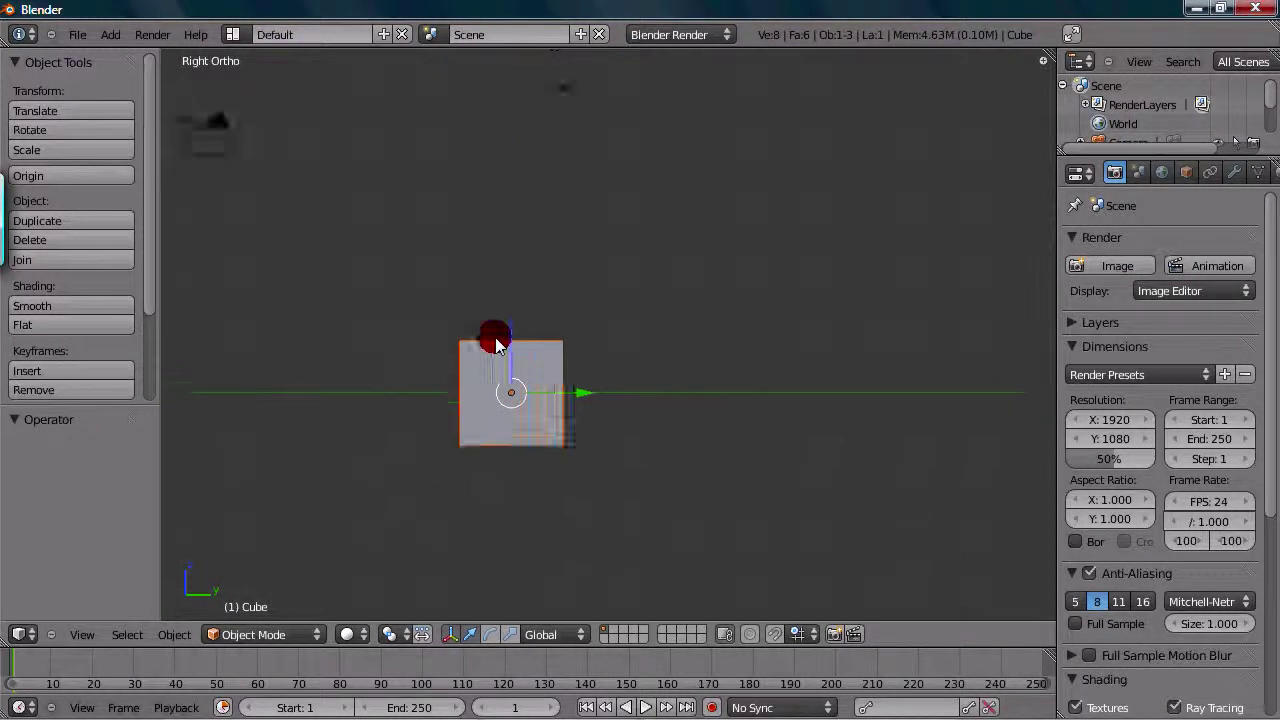
{"action": "scroll", "coordinate": [150, 249], "scroll_direction": "down", "scroll_amount": 2}
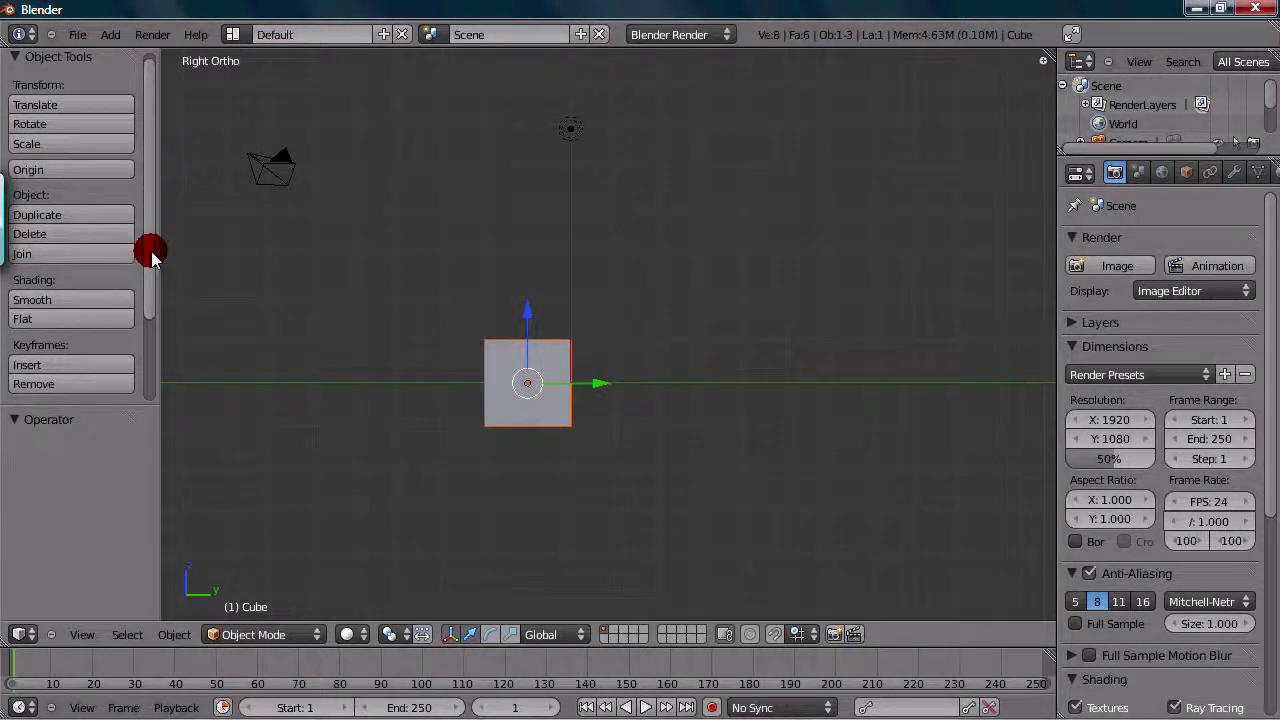
Apply smooth shading to the cube and examine it from an angled view.
{"action": "scroll", "coordinate": [359, 289], "scroll_direction": "up", "scroll_amount": 2}
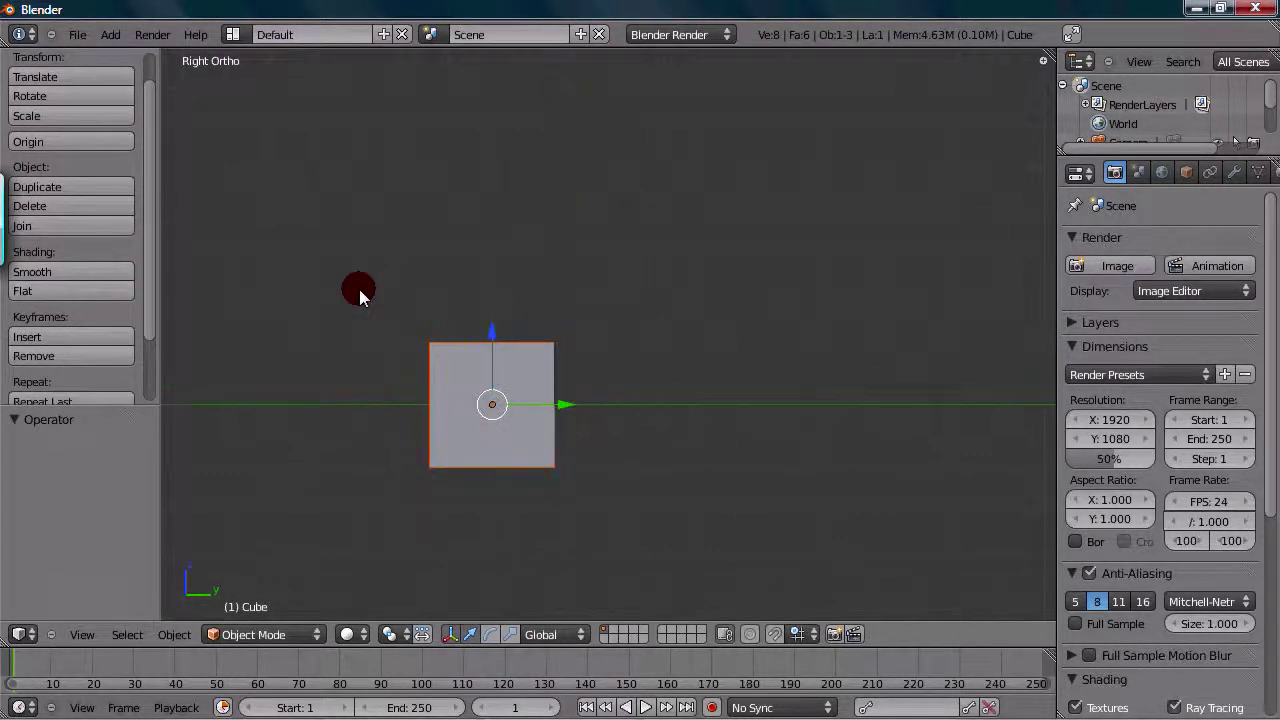
{"action": "middle_click_drag", "start_coordinate": [359, 289], "coordinate": [425, 281], "text": "shift"}
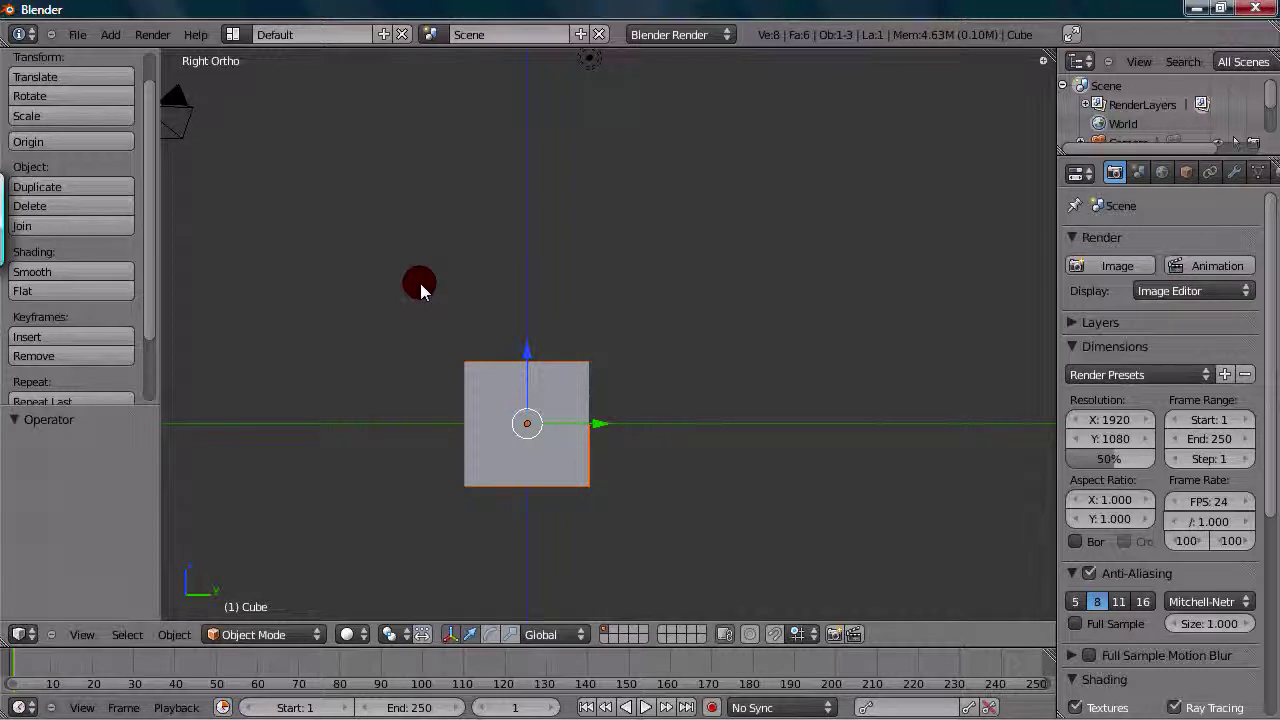
{"action": "scroll", "coordinate": [406, 287], "scroll_direction": "up", "scroll_amount": 2}
{"action": "middle_click_drag", "start_coordinate": [406, 287], "coordinate": [526, 260], "text": "shift"}
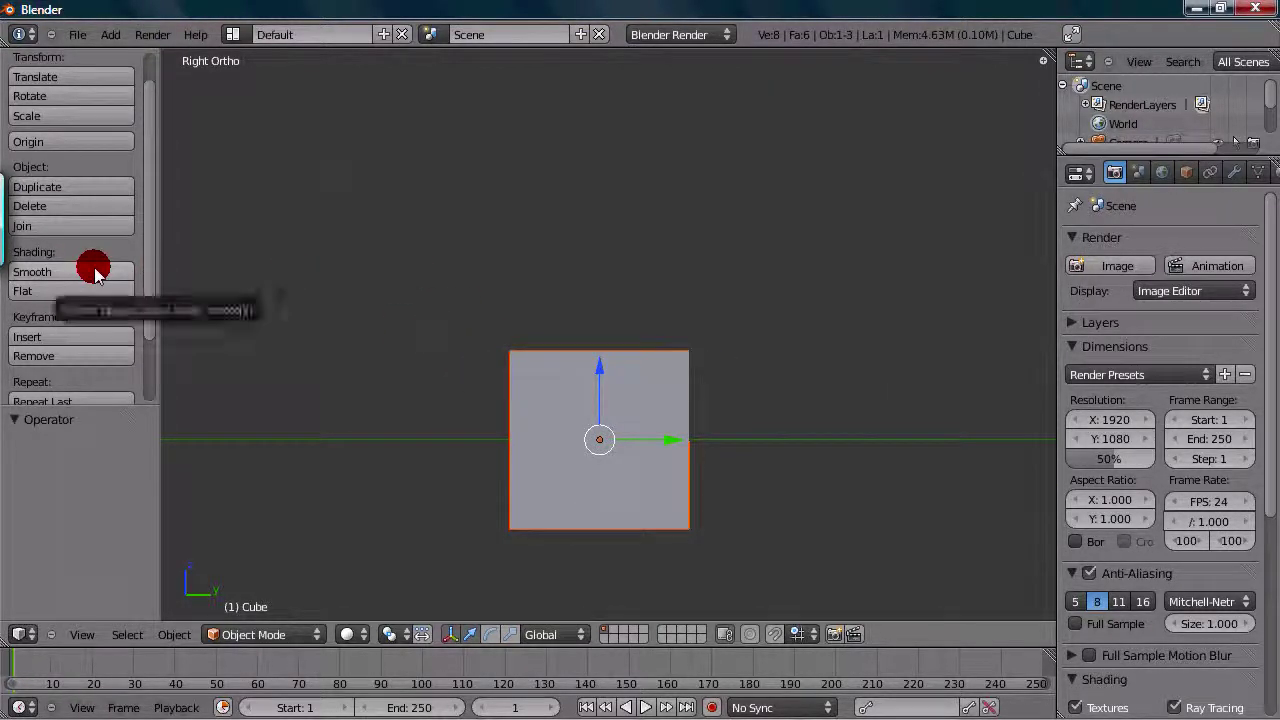
{"action": "scroll", "coordinate": [416, 357], "scroll_direction": "up", "scroll_amount": 1}
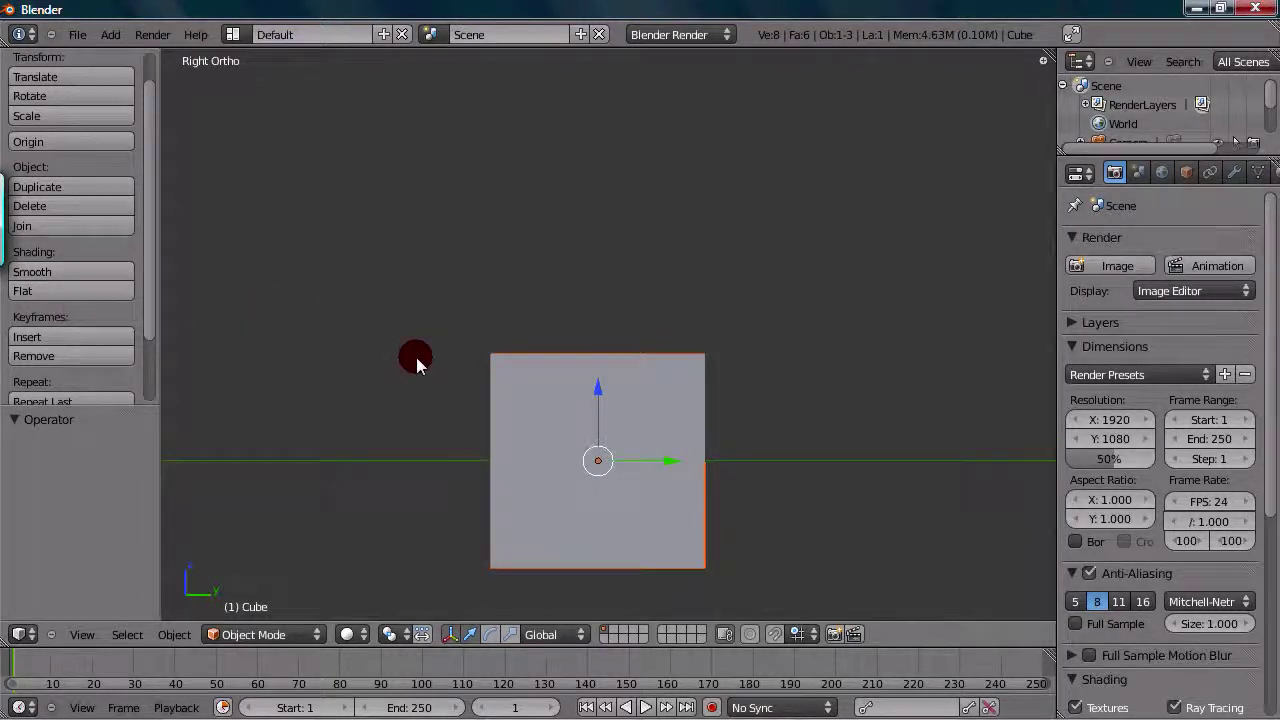
{"action": "scroll", "coordinate": [417, 357], "scroll_direction": "down", "scroll_amount": 2}
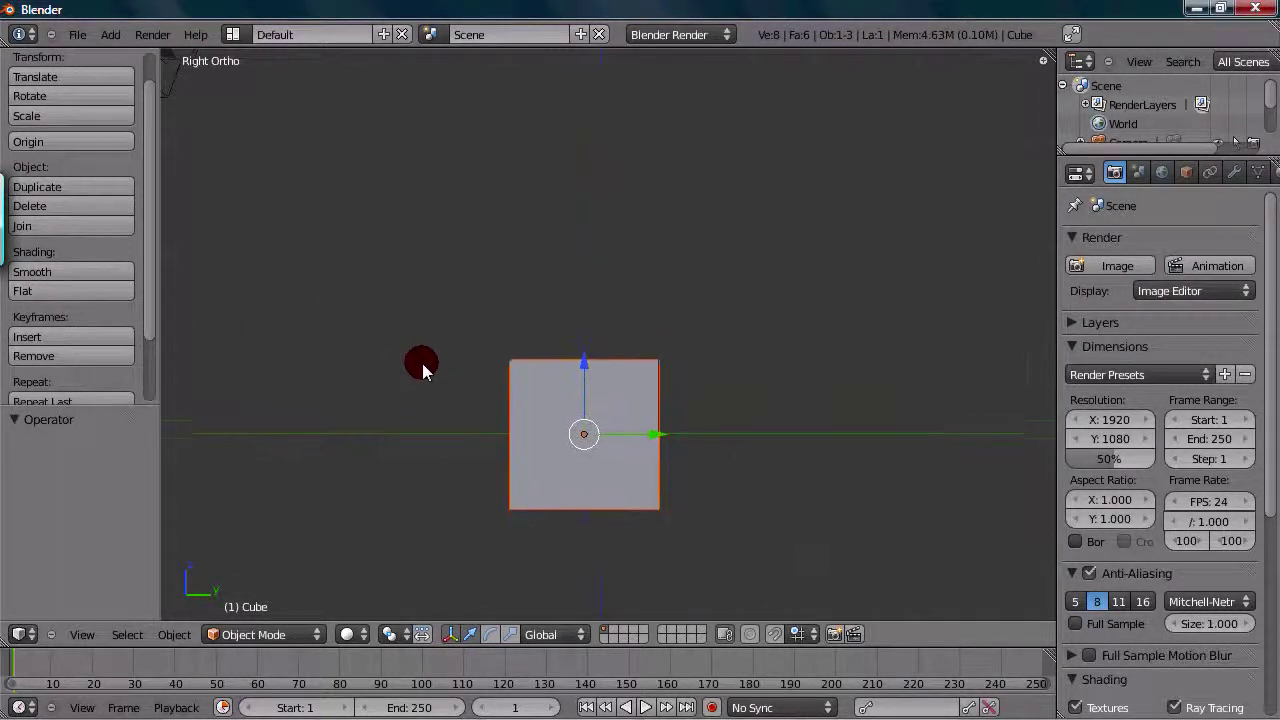
{"action": "scroll", "coordinate": [420, 363], "scroll_direction": "up", "scroll_amount": 1}
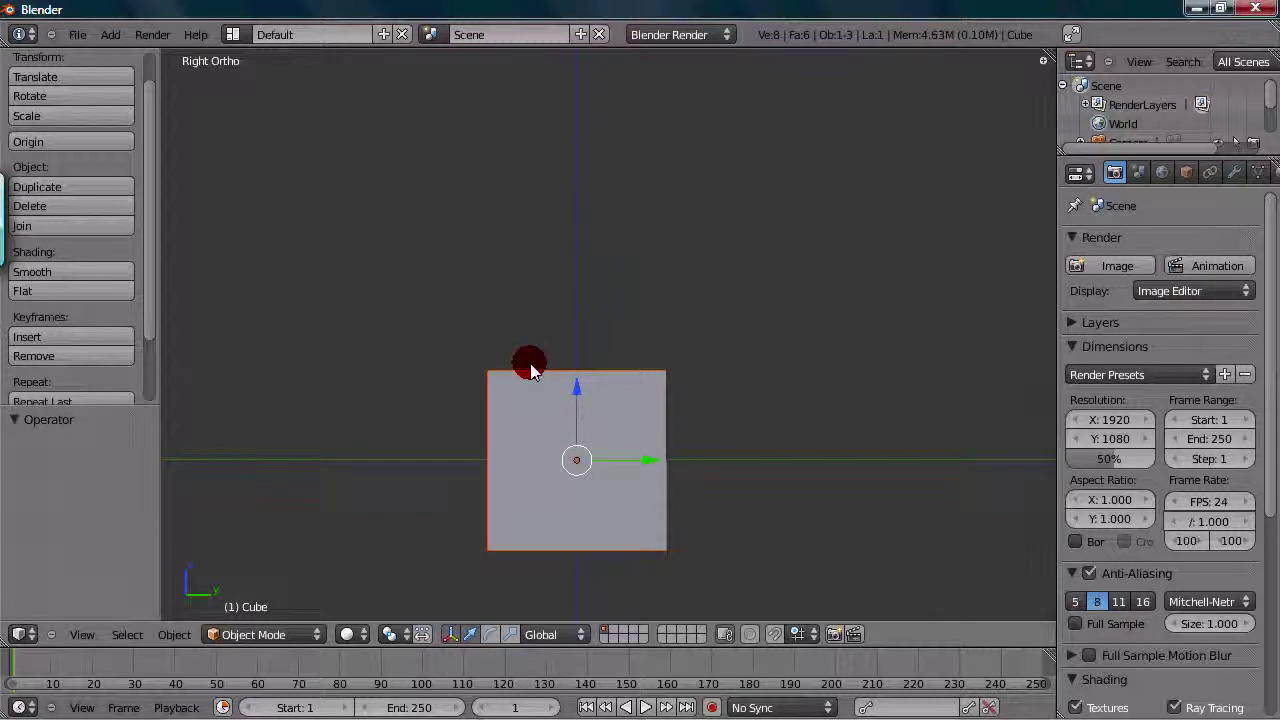
{"action": "middle_click_drag", "start_coordinate": [530, 370], "coordinate": [476, 332], "text": "shift"}
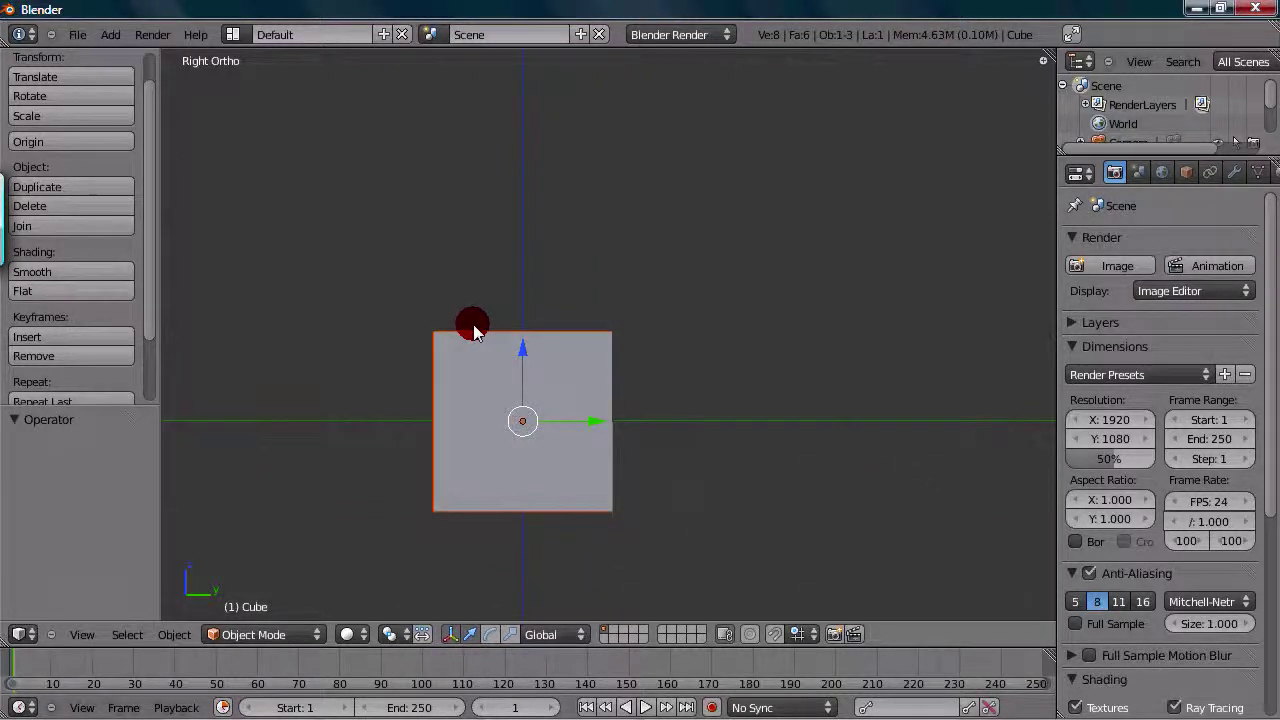
{"action": "scroll", "coordinate": [475, 332], "scroll_direction": "up", "scroll_amount": 2}
{"action": "scroll", "coordinate": [475, 332], "scroll_direction": "down", "scroll_amount": 2}
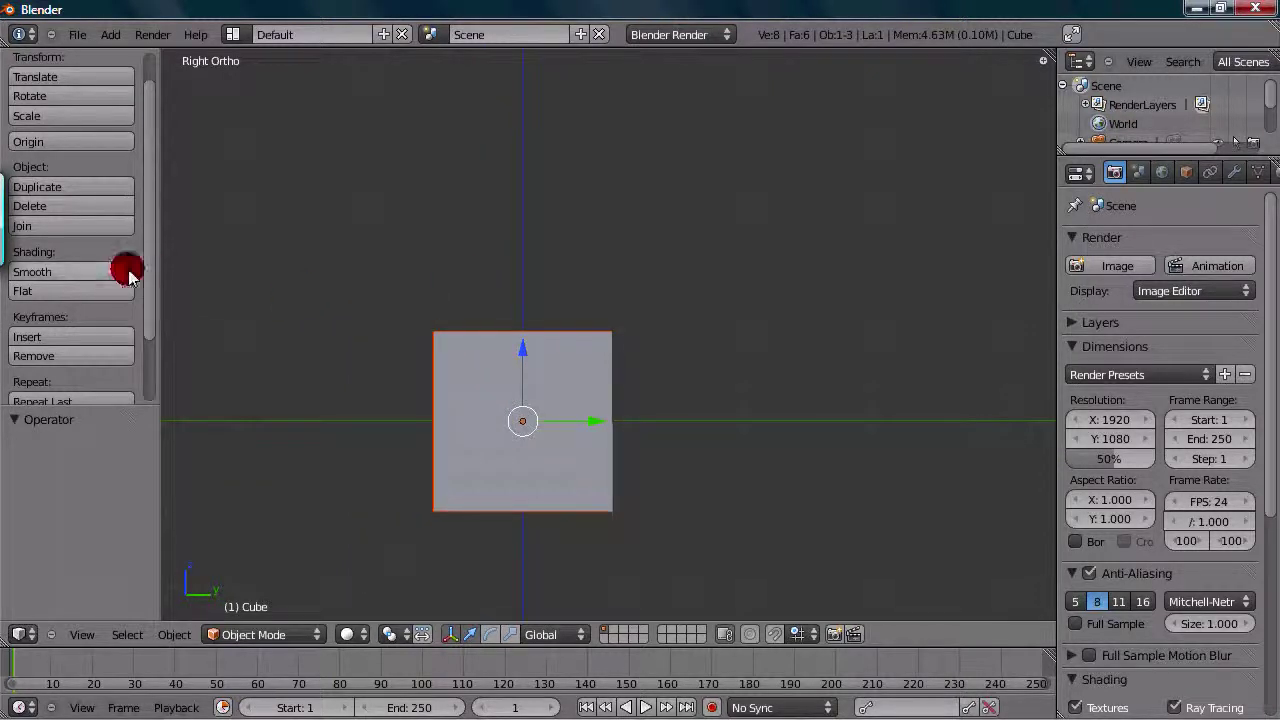
{"action": "left_click", "coordinate": [66, 270]}
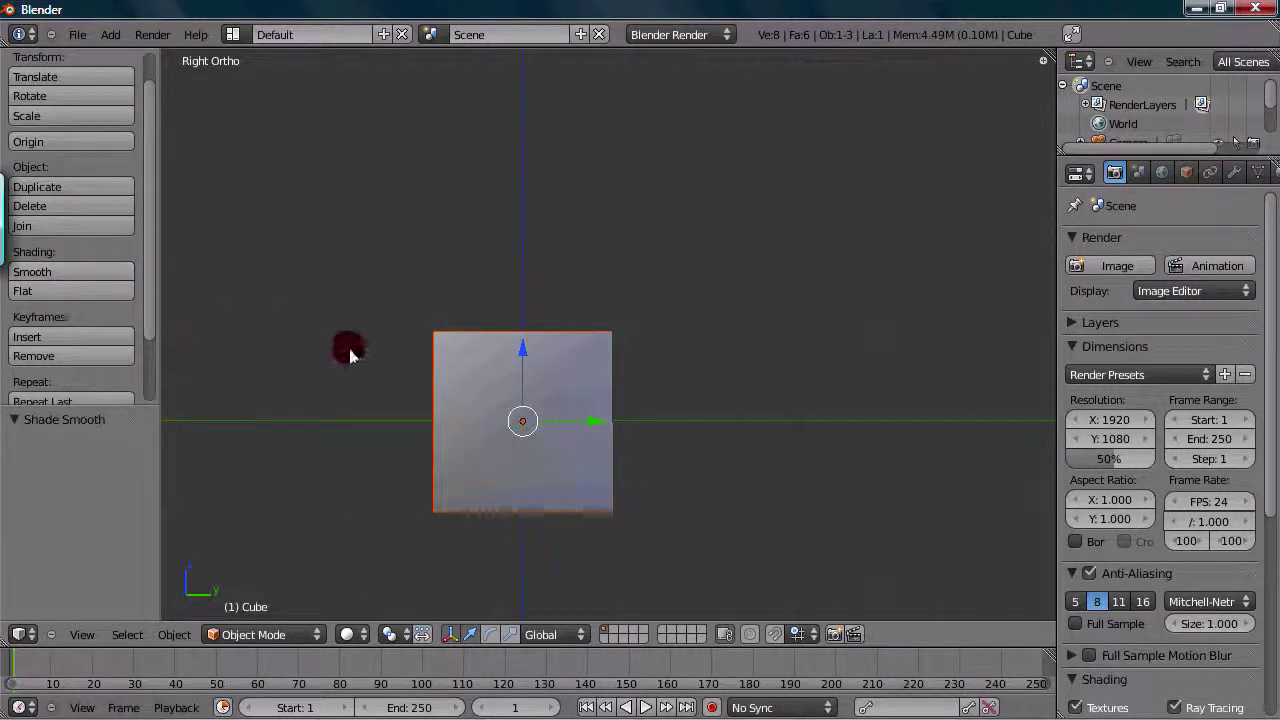
{"action": "scroll", "coordinate": [400, 350], "scroll_direction": "up", "scroll_amount": 2}
{"action": "middle_click_drag", "start_coordinate": [529, 371], "coordinate": [663, 380]}
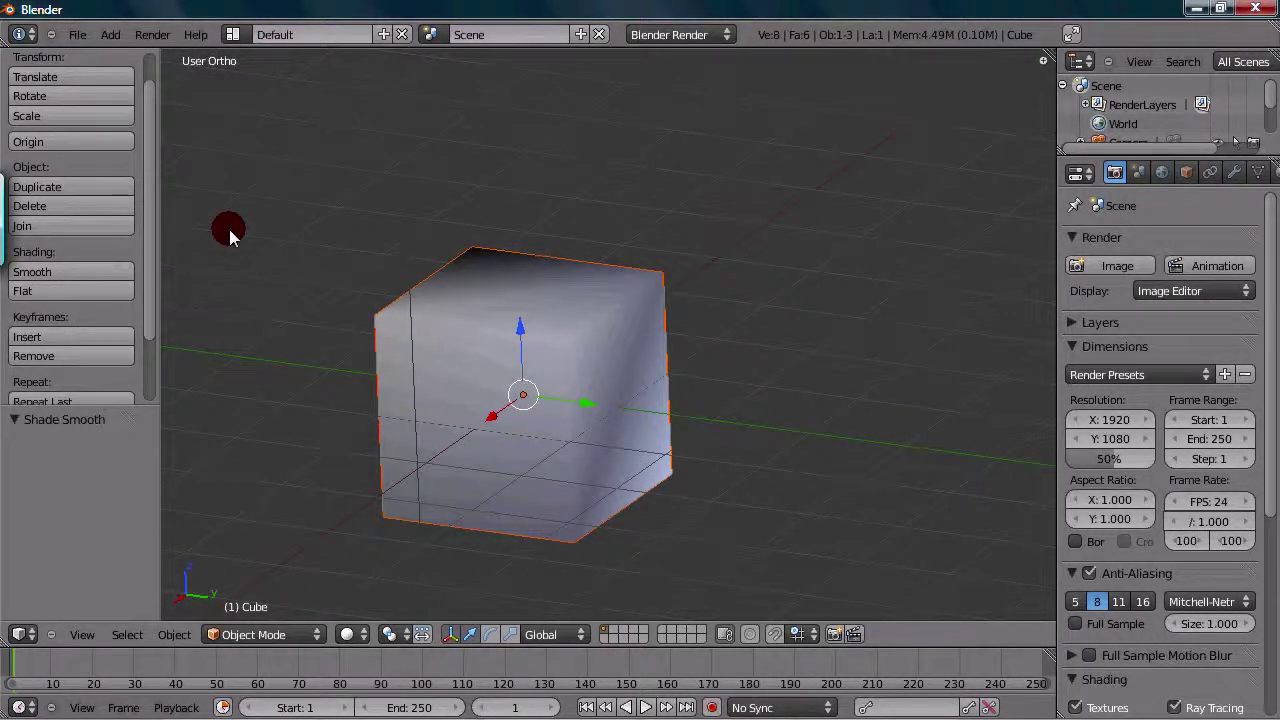
Place the 3D cursor above and to the right of the cube in front view and add a UV sphere there.
{"action": "key", "text": "KP_1"}
{"action": "middle_click_drag", "start_coordinate": [351, 271], "coordinate": [544, 356], "text": "shift"}
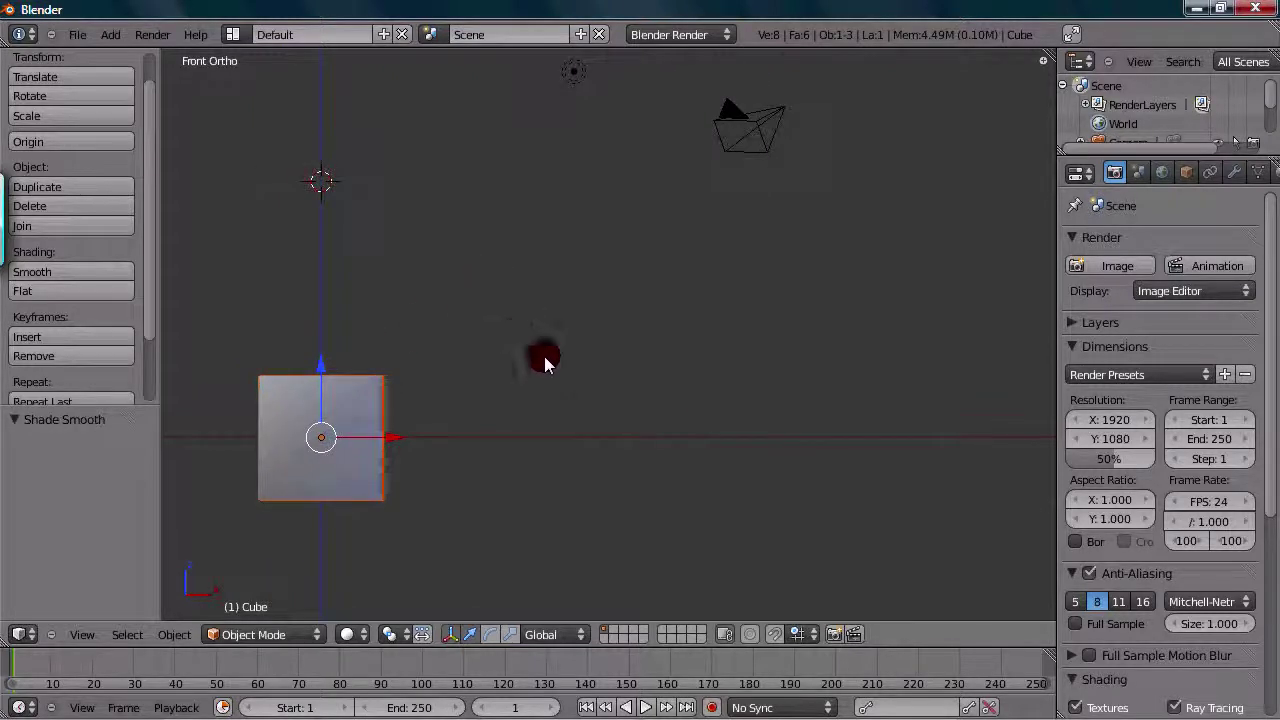
{"action": "left_click", "coordinate": [520, 287]}
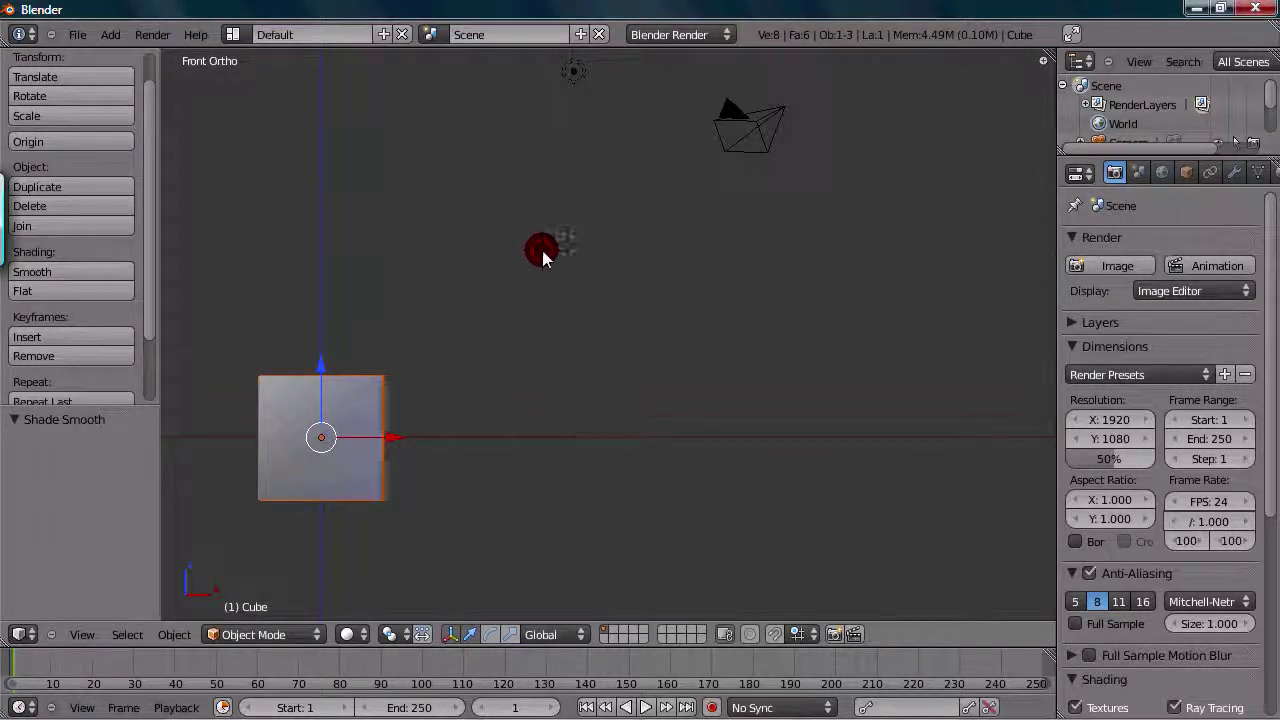
{"action": "left_click", "coordinate": [578, 239]}
{"action": "left_click", "coordinate": [556, 268]}
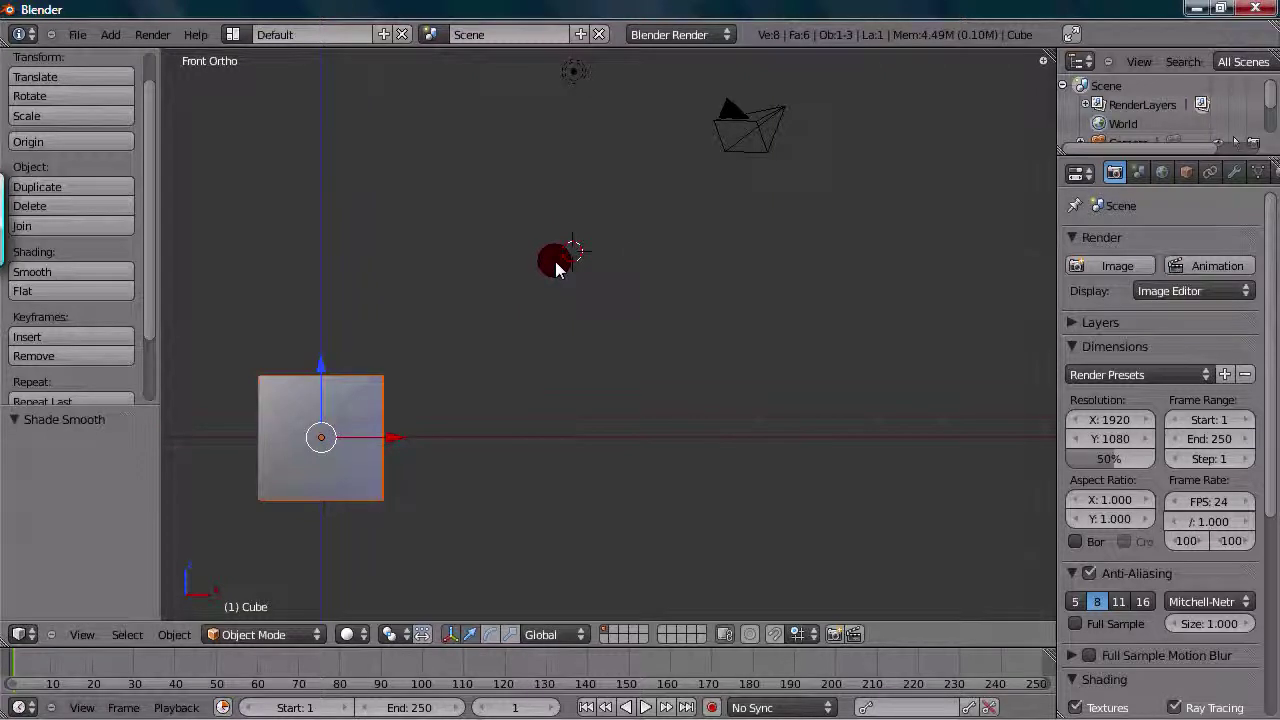
{"action": "key", "text": "shift+a"}
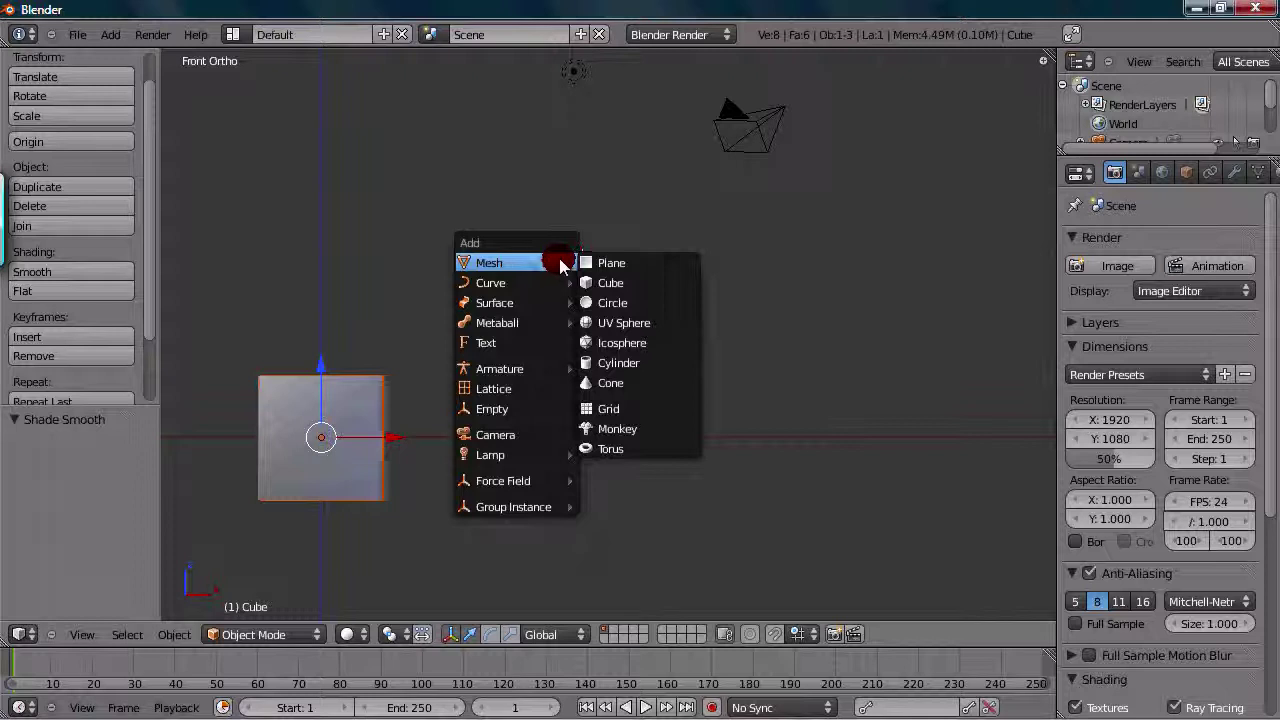
{"action": "left_click", "coordinate": [609, 325]}
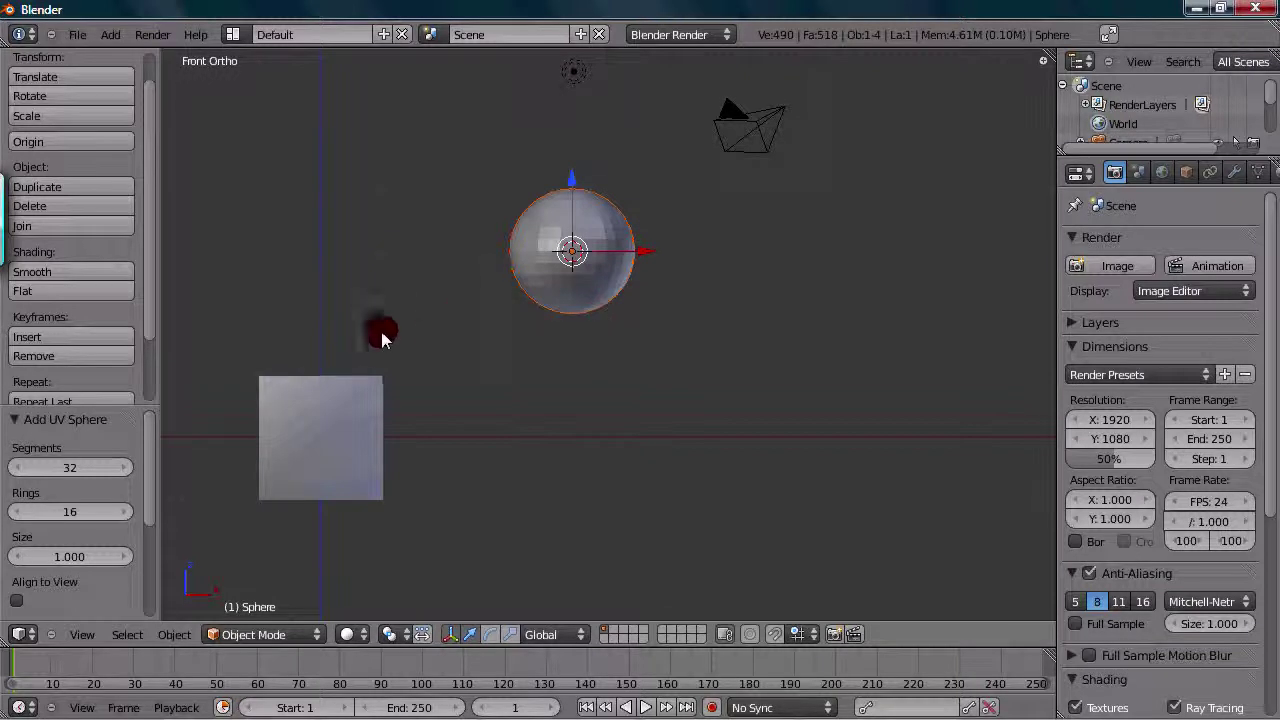
{"action": "key", "text": "KP_5"}
{"action": "key", "text": "KP_5"}
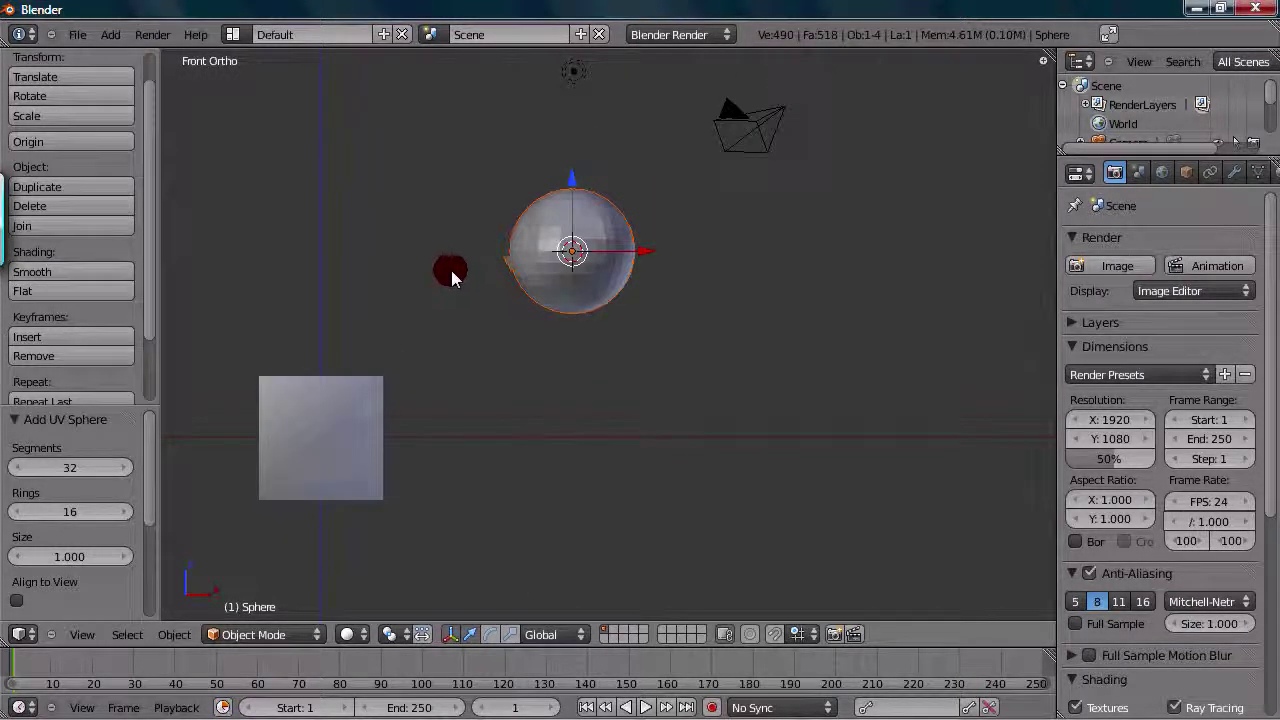
Compare smooth and flat shading on the sphere up close, finishing with flat shading.
{"action": "left_click", "coordinate": [116, 272]}
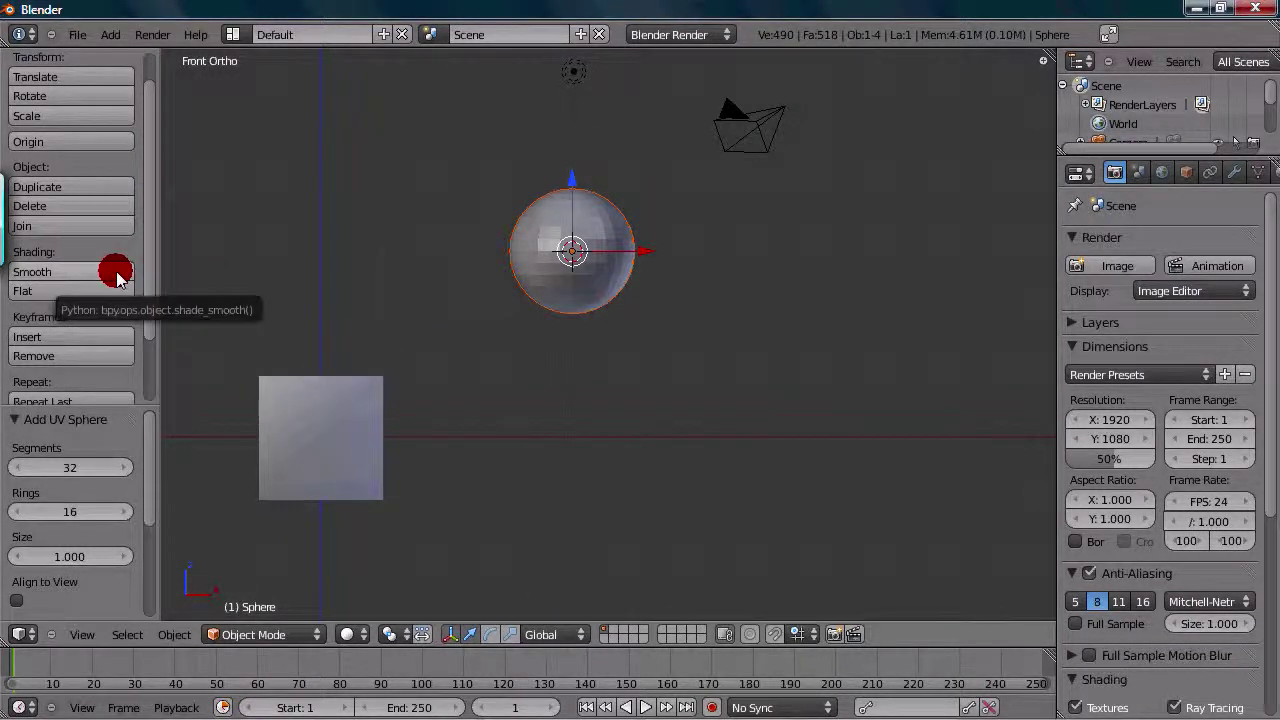
{"action": "scroll", "coordinate": [350, 236], "scroll_direction": "up", "scroll_amount": 4}
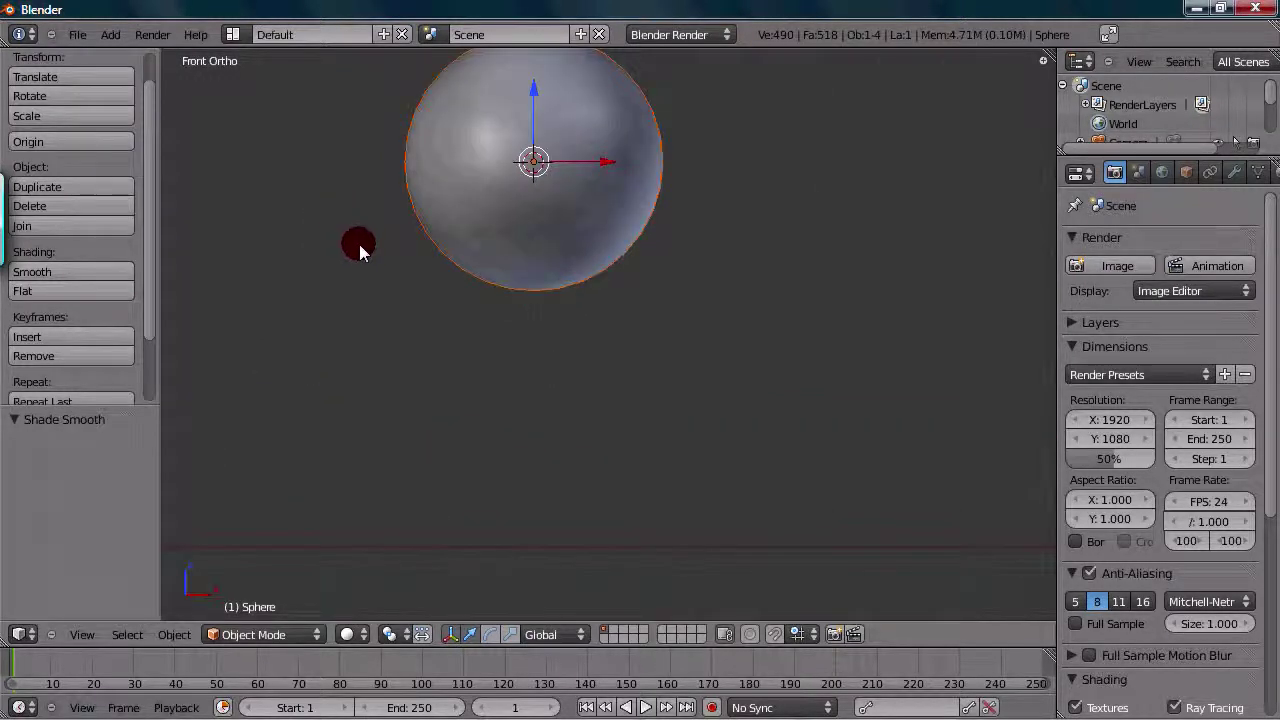
{"action": "middle_click_drag", "start_coordinate": [368, 229], "coordinate": [380, 371], "text": "shift"}
{"action": "scroll", "coordinate": [380, 371], "scroll_direction": "up", "scroll_amount": 3}
{"action": "left_click", "coordinate": [102, 290]}
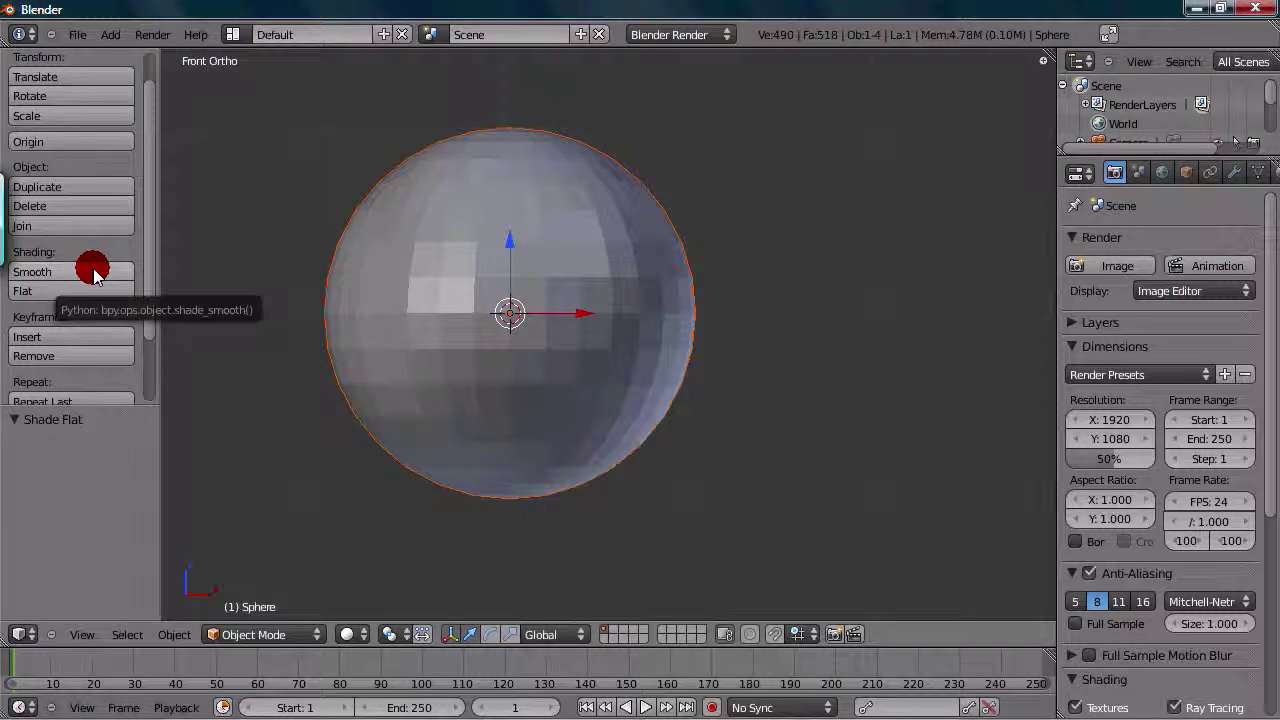
{"action": "left_click", "coordinate": [93, 276]}
{"action": "left_click", "coordinate": [90, 289]}
{"action": "left_click", "coordinate": [90, 274]}
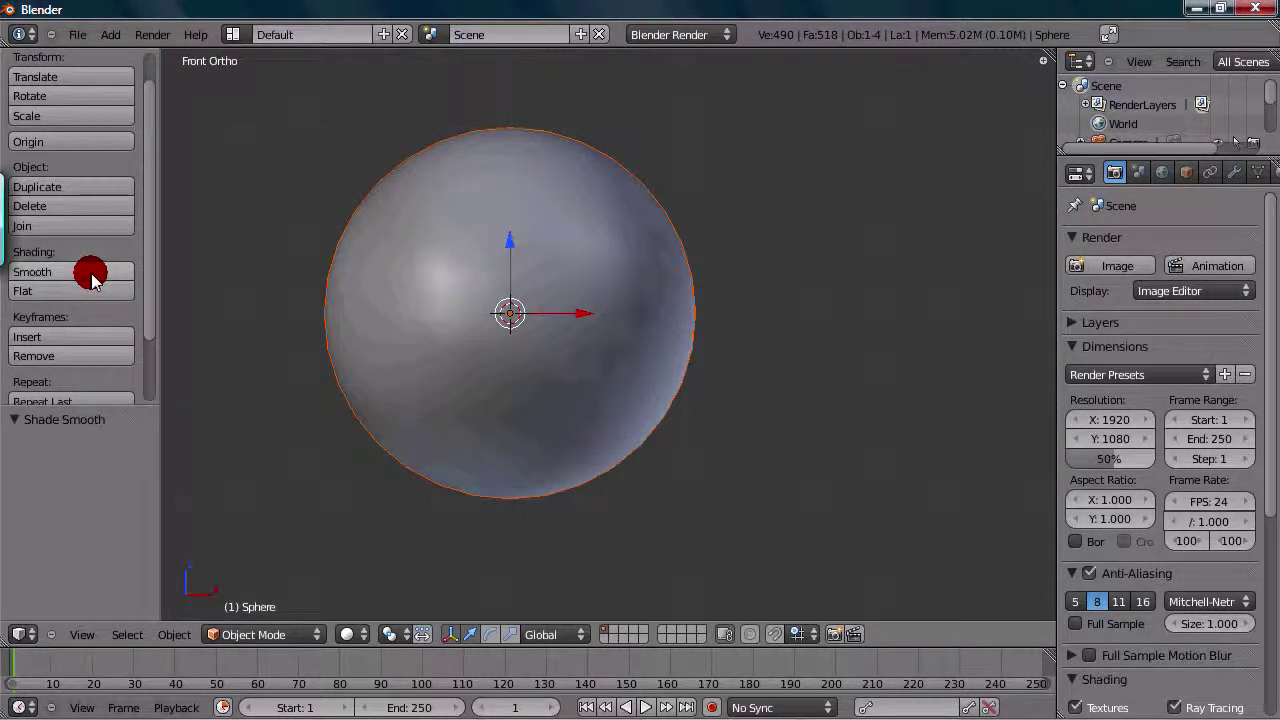
{"action": "left_click", "coordinate": [91, 289]}
Alternate the sphere's shading again with the cube in view, finishing with smooth shading.
{"action": "scroll", "coordinate": [340, 294], "scroll_direction": "down", "scroll_amount": 4}
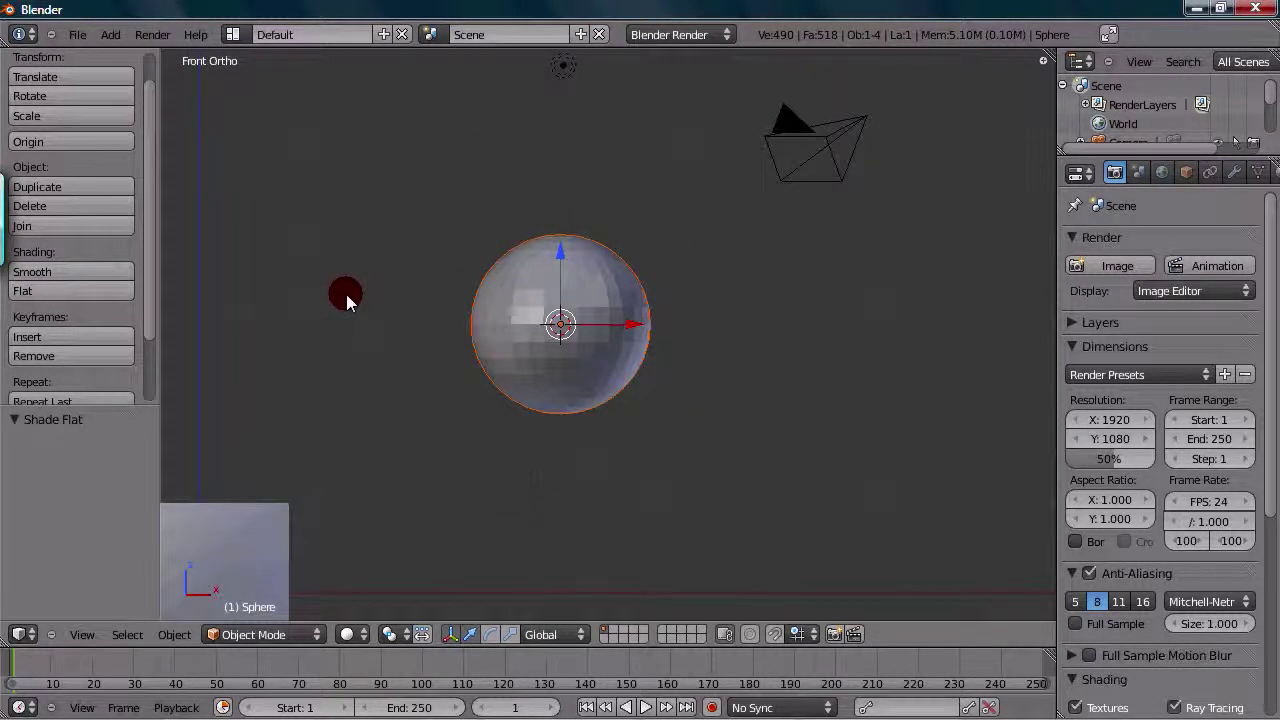
{"action": "scroll", "coordinate": [436, 258], "scroll_direction": "down", "scroll_amount": 1}
{"action": "middle_click_drag", "start_coordinate": [436, 258], "coordinate": [480, 222], "text": "shift"}
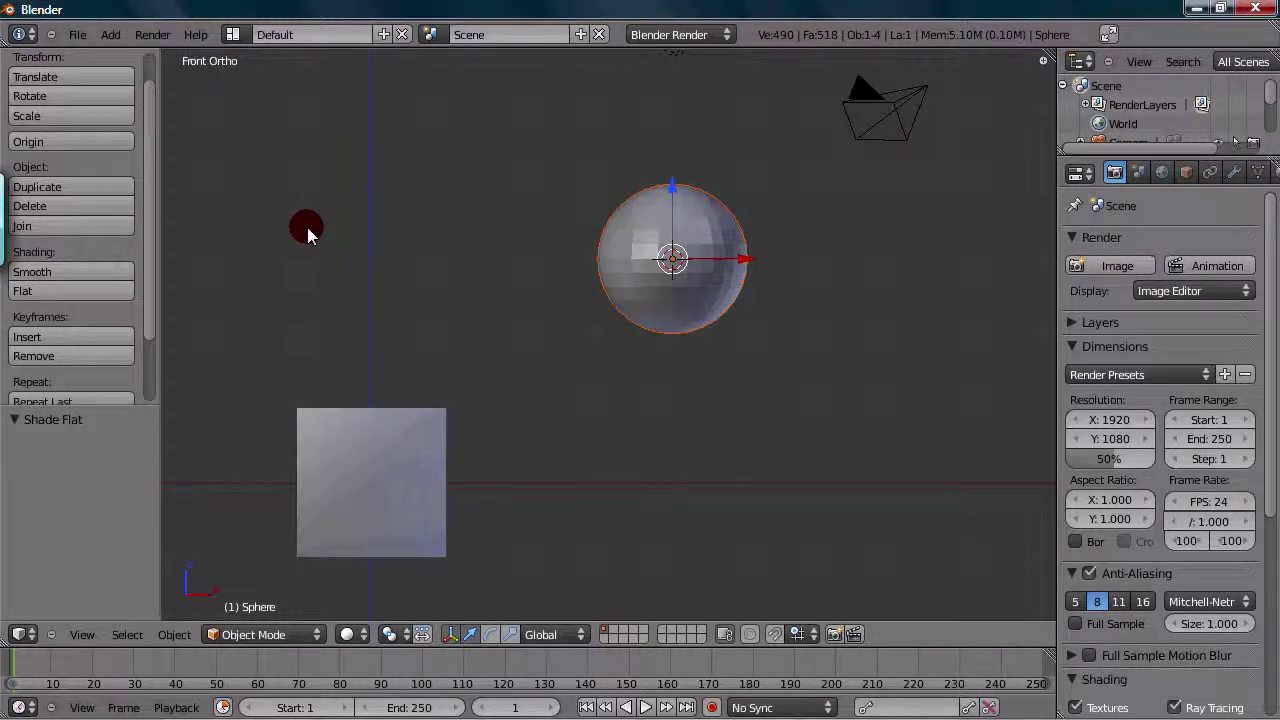
{"action": "left_click", "coordinate": [96, 272]}
{"action": "left_click", "coordinate": [94, 291]}
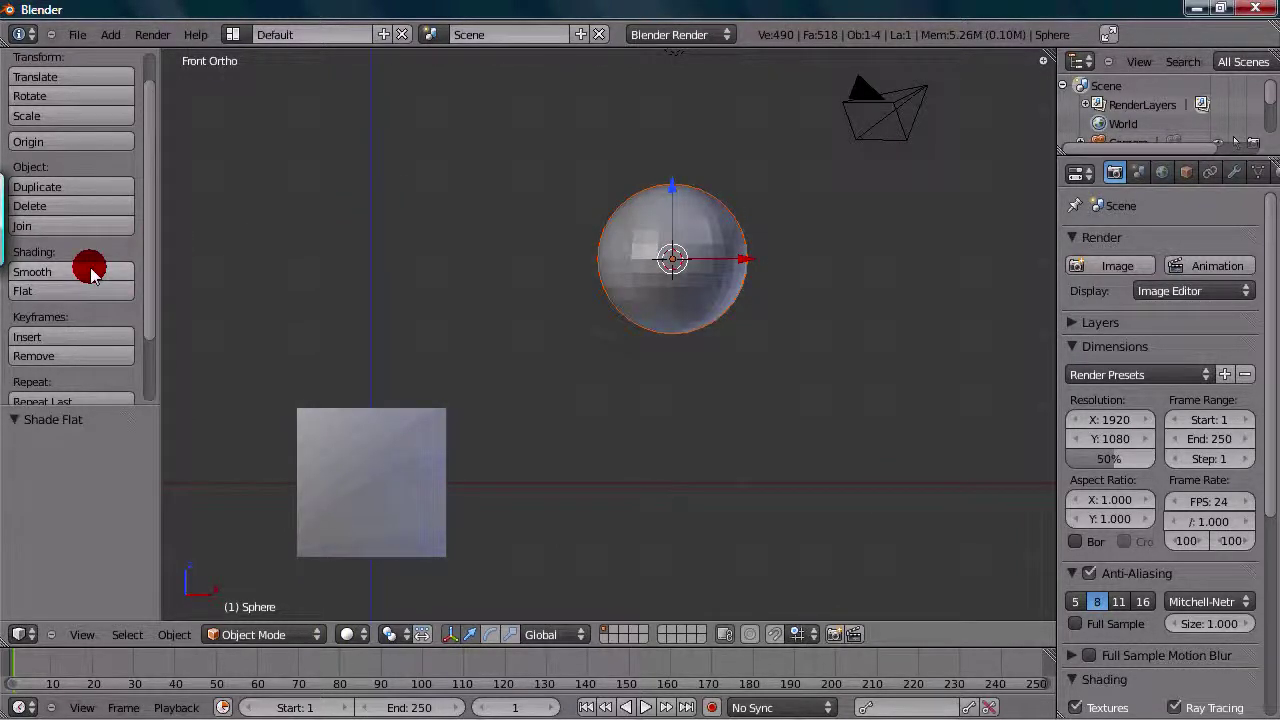
{"action": "left_click", "coordinate": [90, 272]}
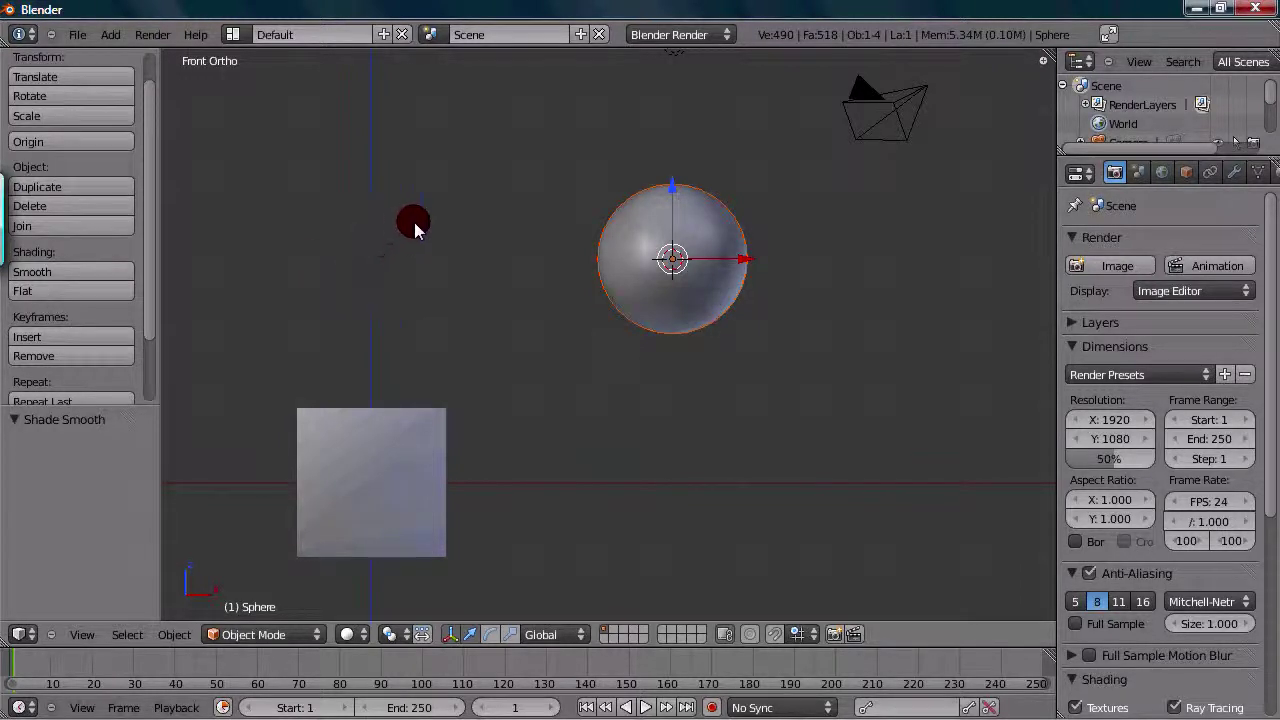
Delete the sphere and set the cube to flat shading.
{"action": "key", "text": "Delete"}
{"action": "scroll", "coordinate": [397, 314], "scroll_direction": "up", "scroll_amount": 2}
{"action": "middle_click_drag", "start_coordinate": [397, 314], "coordinate": [491, 249], "text": "shift"}
{"action": "right_click", "coordinate": [422, 342]}
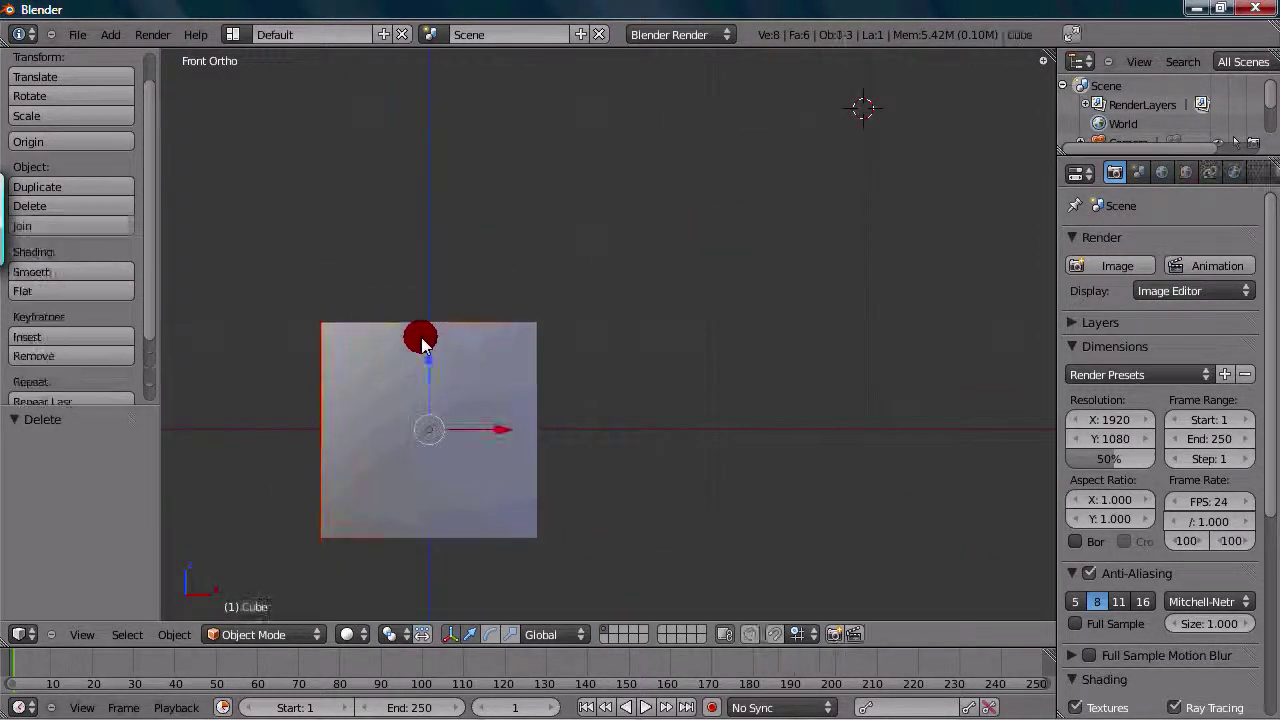
{"action": "left_click", "coordinate": [90, 288]}
{"action": "scroll", "coordinate": [331, 300], "scroll_direction": "down", "scroll_amount": 3}
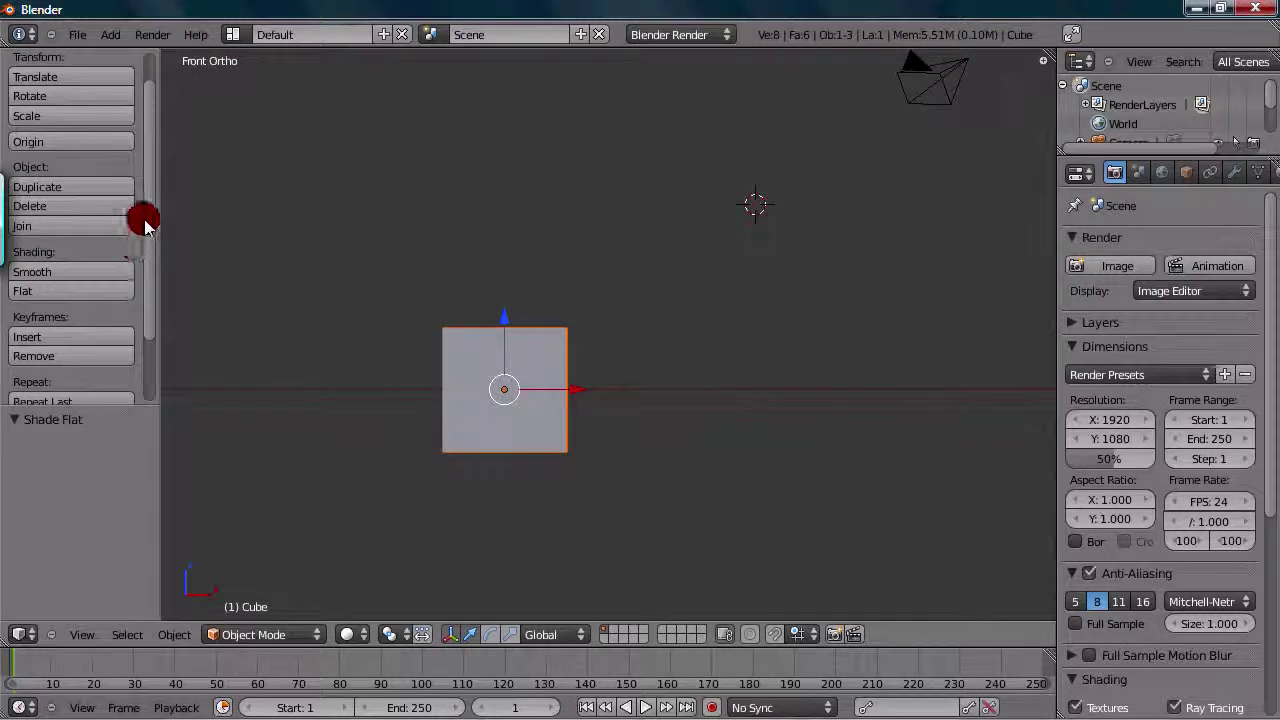
Enlarge the timeline area and scrub through the frames, ending at frame 0.
{"action": "scroll", "coordinate": [145, 226], "scroll_direction": "down", "scroll_amount": 3}
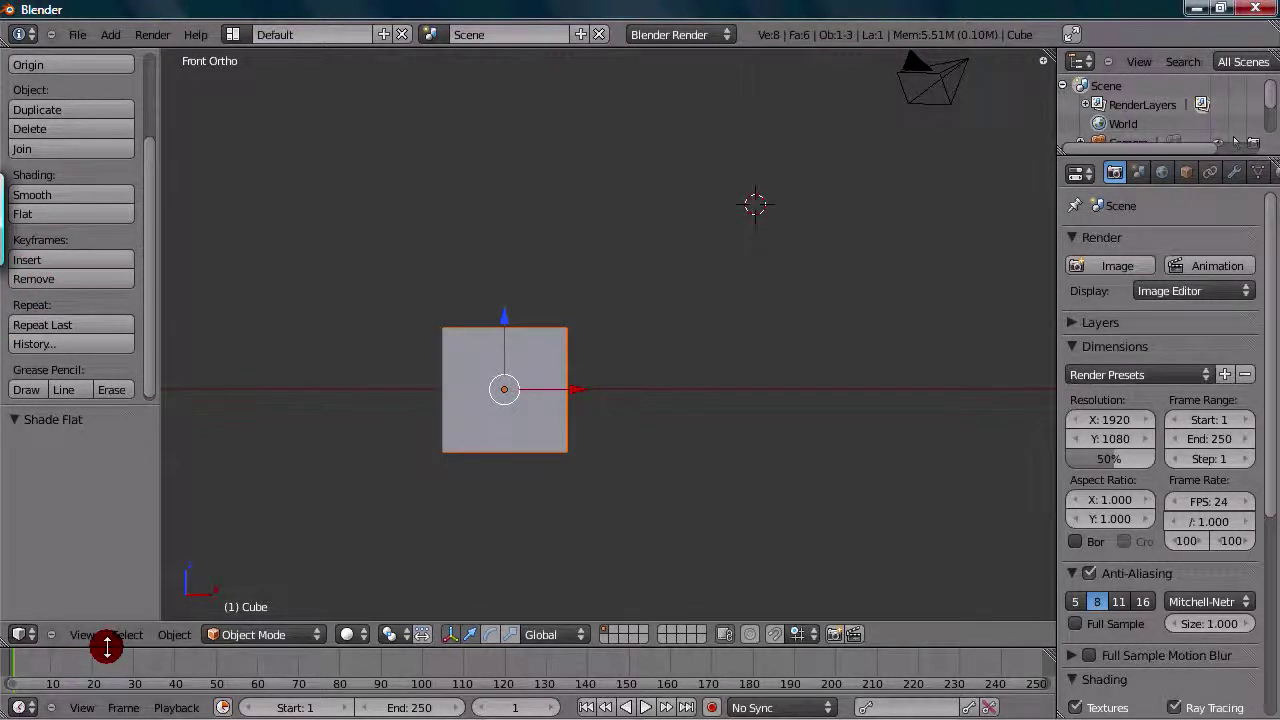
{"action": "left_click_drag", "start_coordinate": [107, 646], "coordinate": [108, 598]}
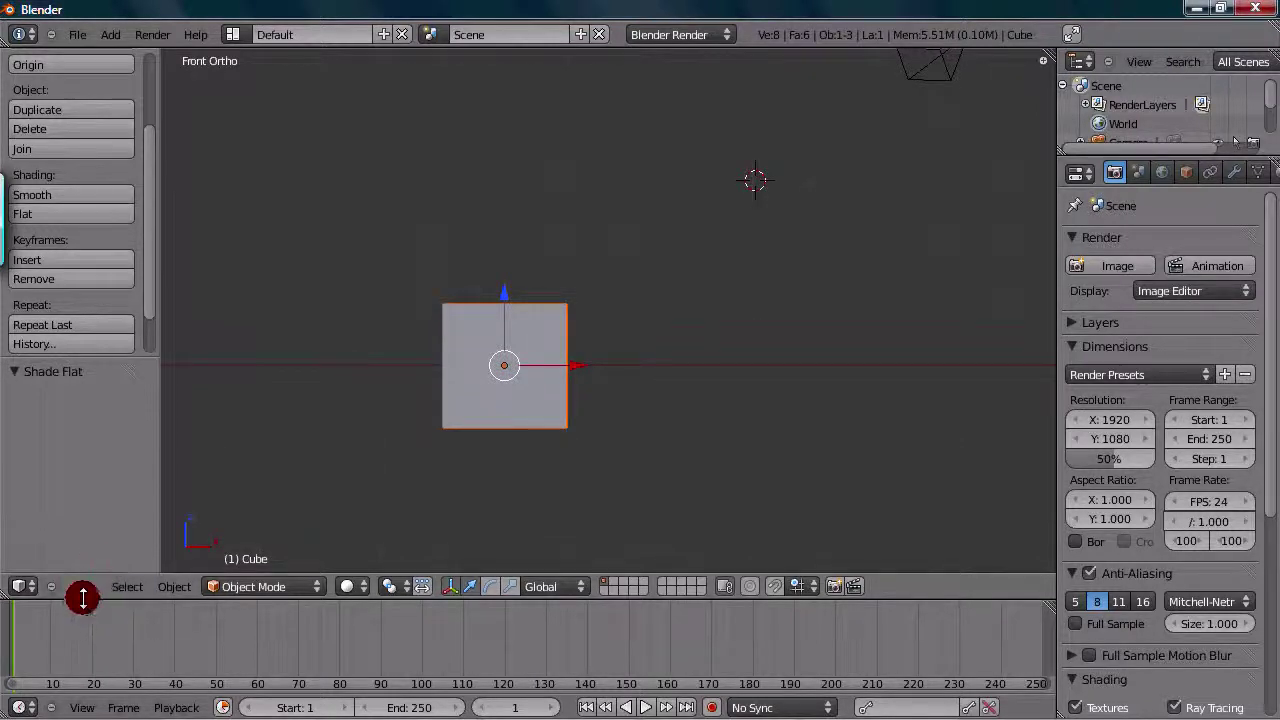
{"action": "key", "text": "alt+a"}
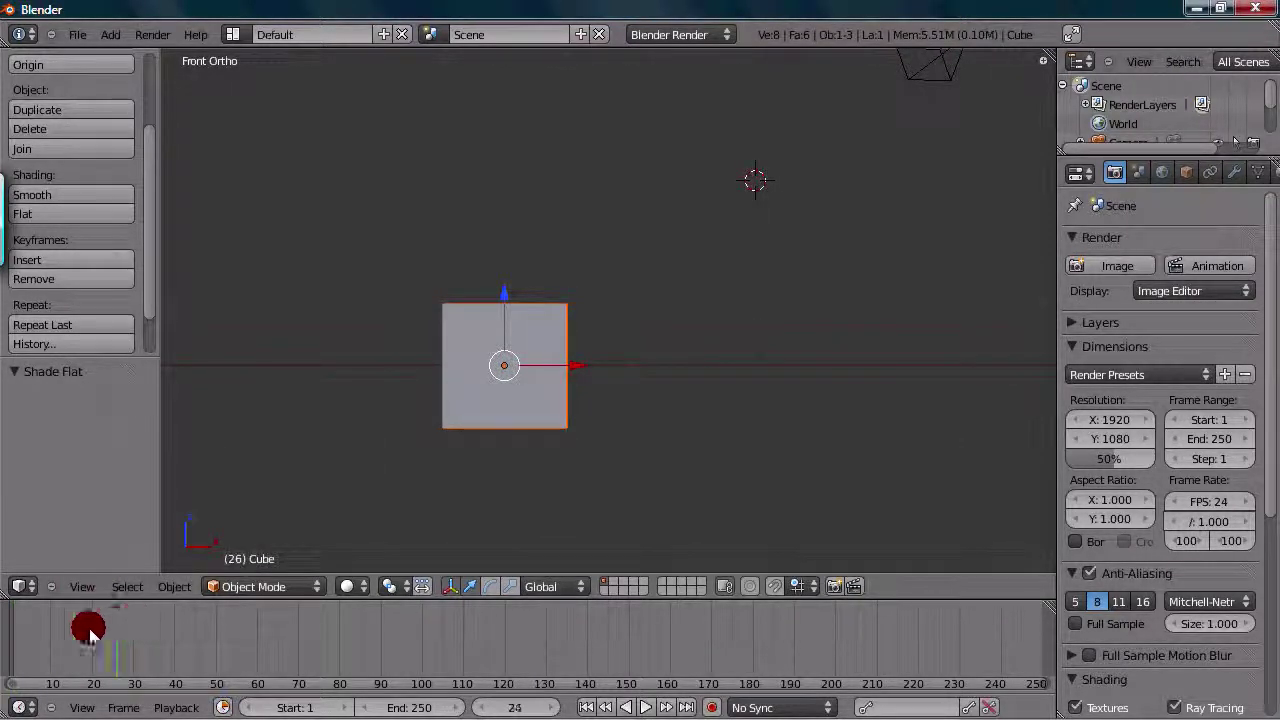
{"action": "left_click_drag", "start_coordinate": [88, 630], "coordinate": [11, 645]}
{"action": "scroll", "coordinate": [206, 491], "scroll_direction": "up", "scroll_amount": 3}
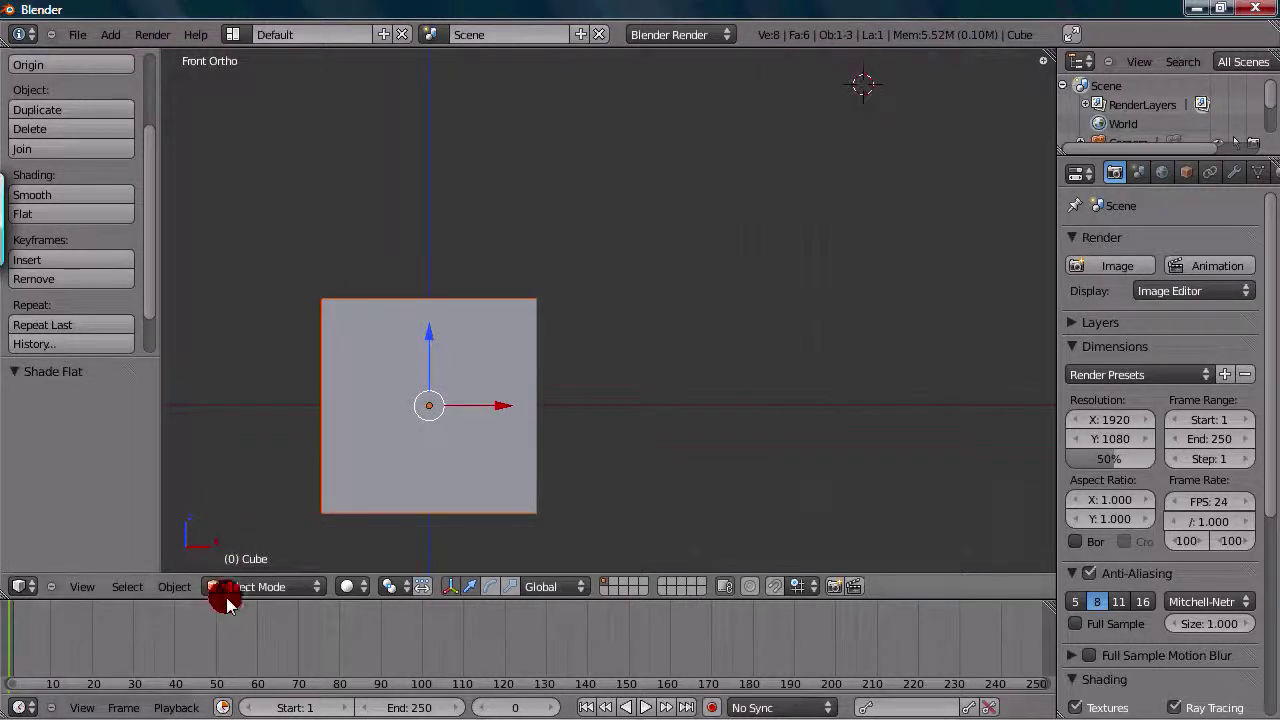
{"action": "left_click_drag", "start_coordinate": [223, 597], "coordinate": [223, 609]}
{"action": "scroll", "coordinate": [268, 476], "scroll_direction": "down", "scroll_amount": 2}
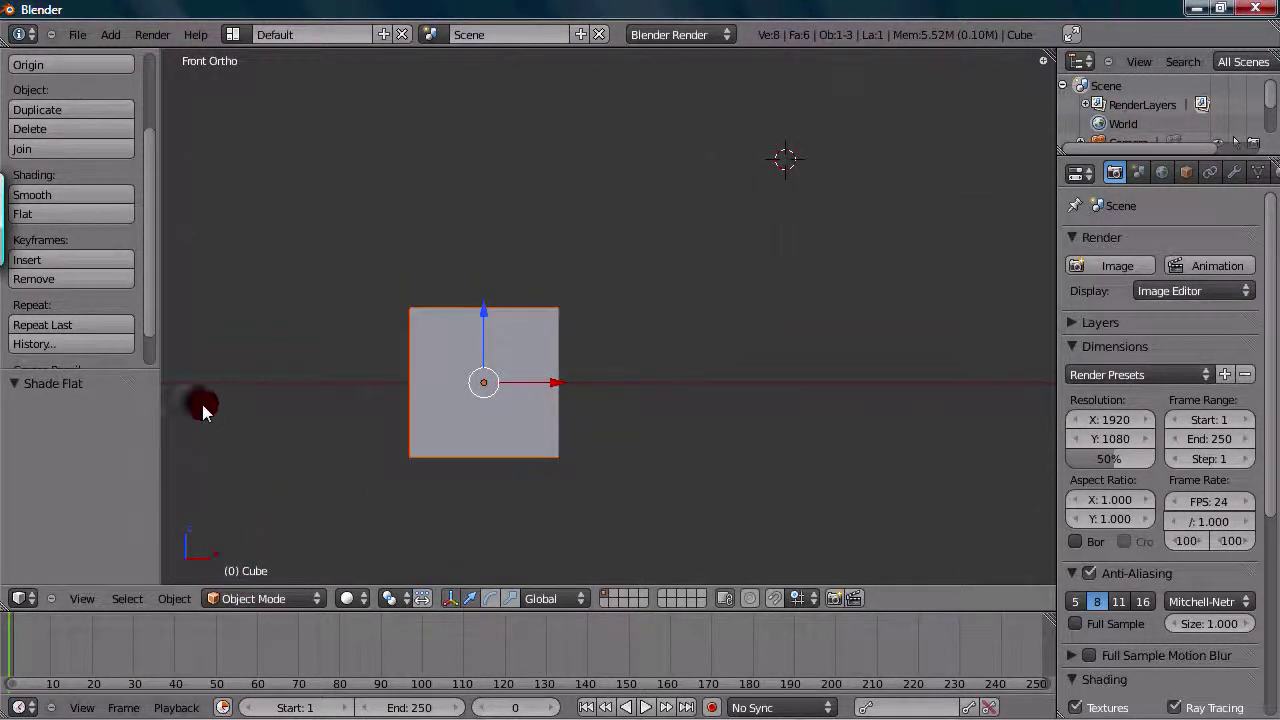
{"action": "scroll", "coordinate": [140, 225], "scroll_direction": "down", "scroll_amount": 2}
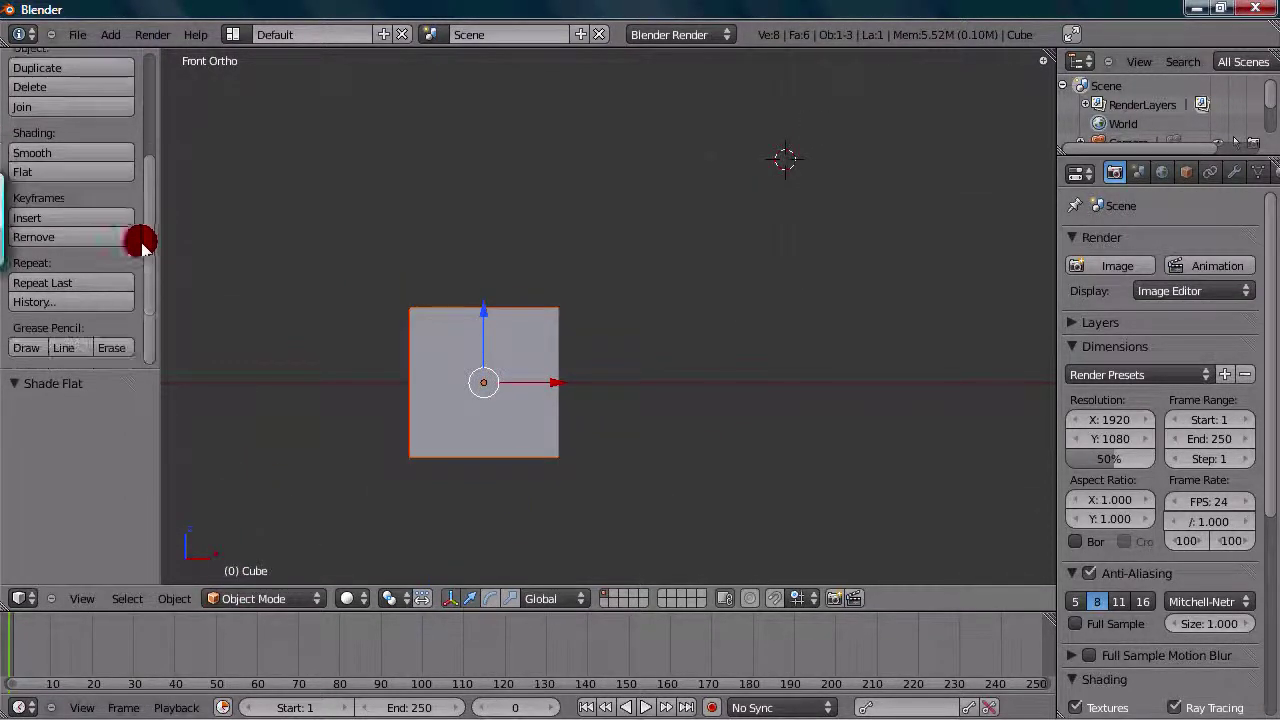
Insert a Location keyframe on the cube at frame 20.
{"action": "left_click", "coordinate": [93, 635]}
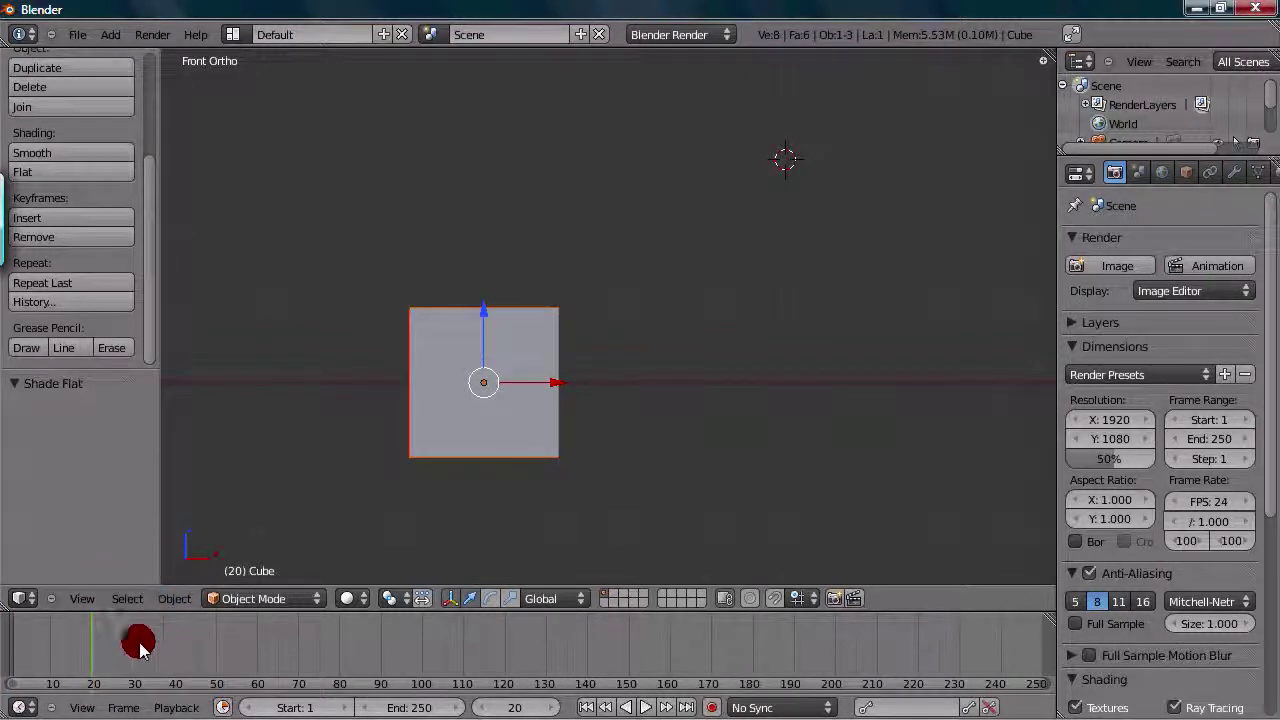
{"action": "middle_click_drag", "start_coordinate": [140, 648], "coordinate": [231, 637]}
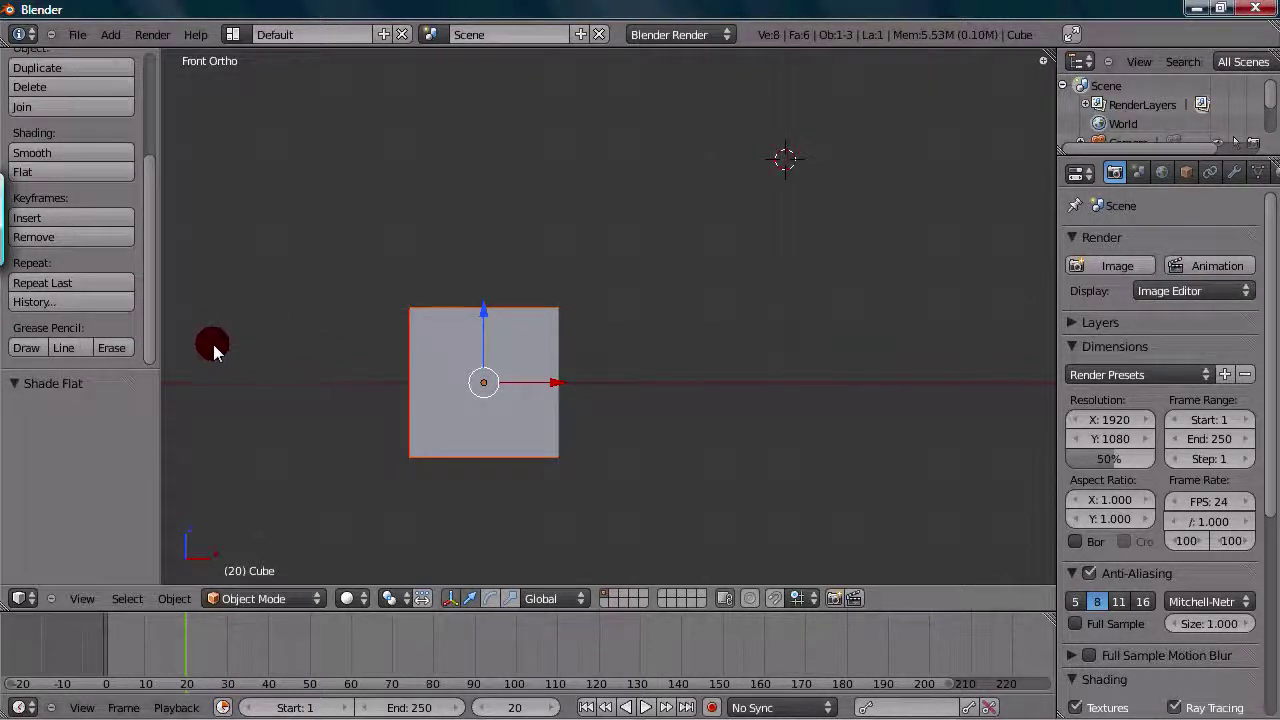
{"action": "left_click", "coordinate": [118, 224]}
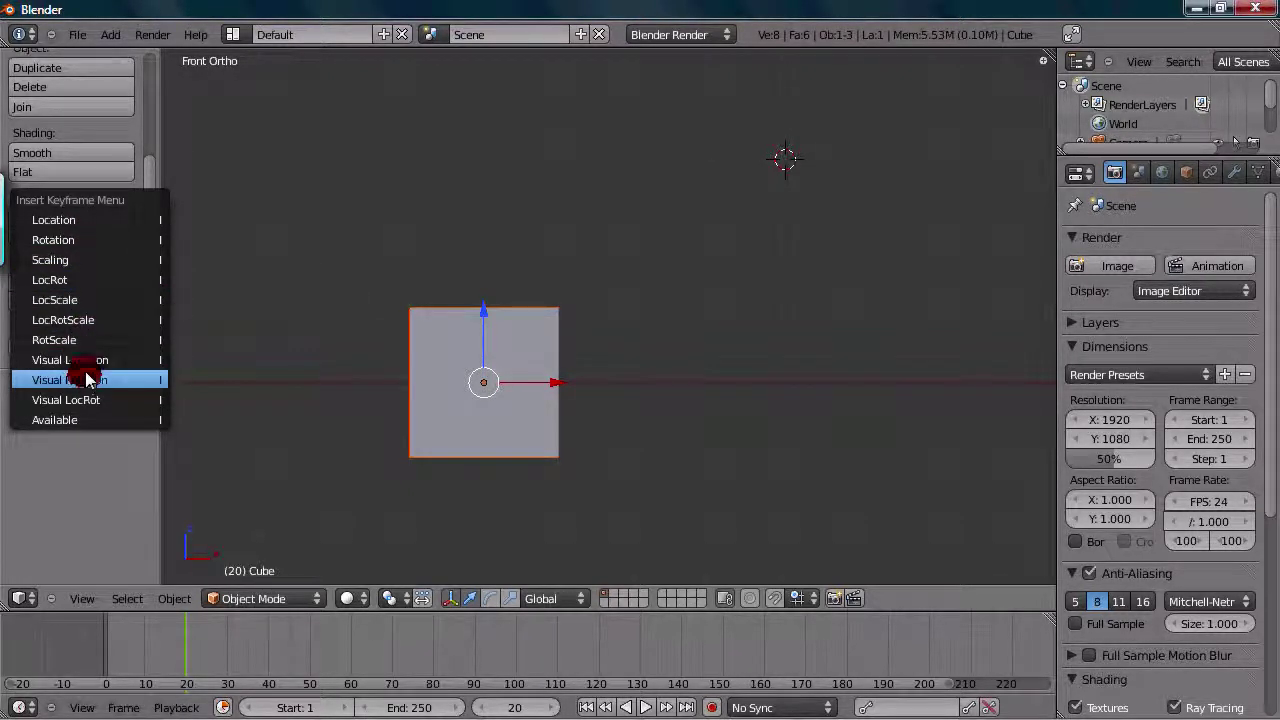
{"action": "left_click", "coordinate": [70, 224]}
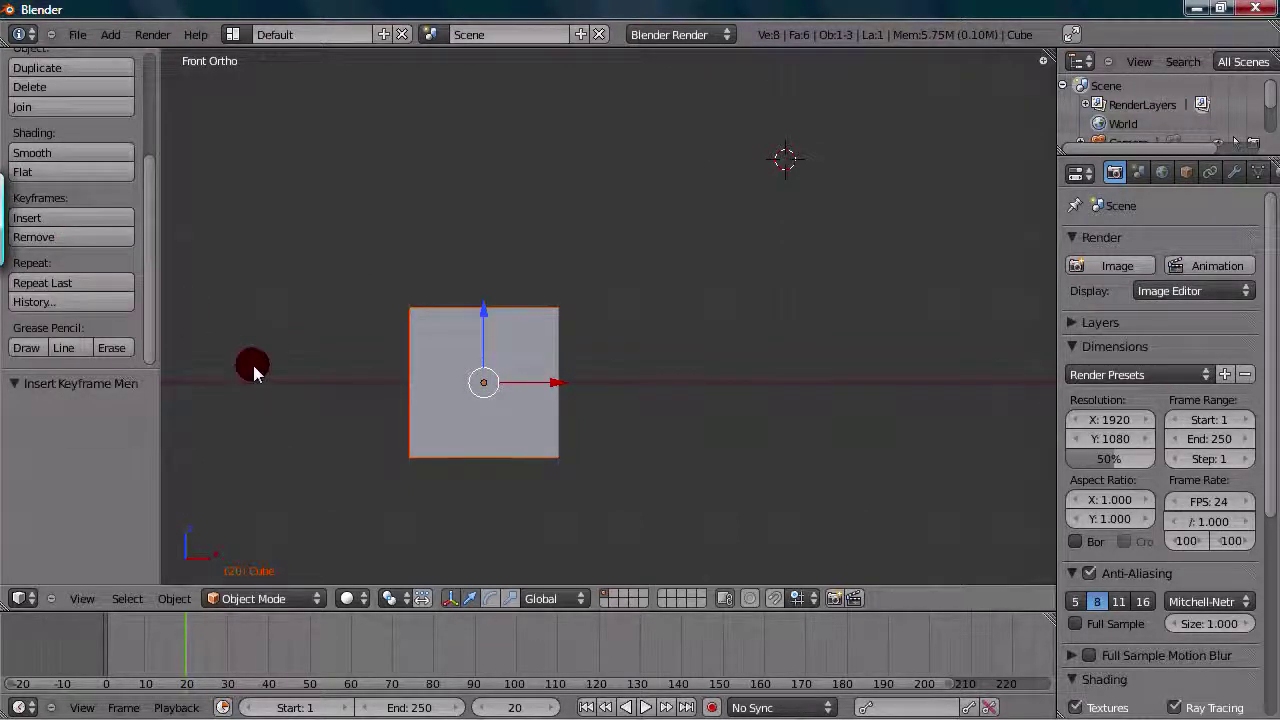
Check the timeline at frames 28 and 34, returning to the keyed frame 20.
{"action": "left_click", "coordinate": [219, 625]}
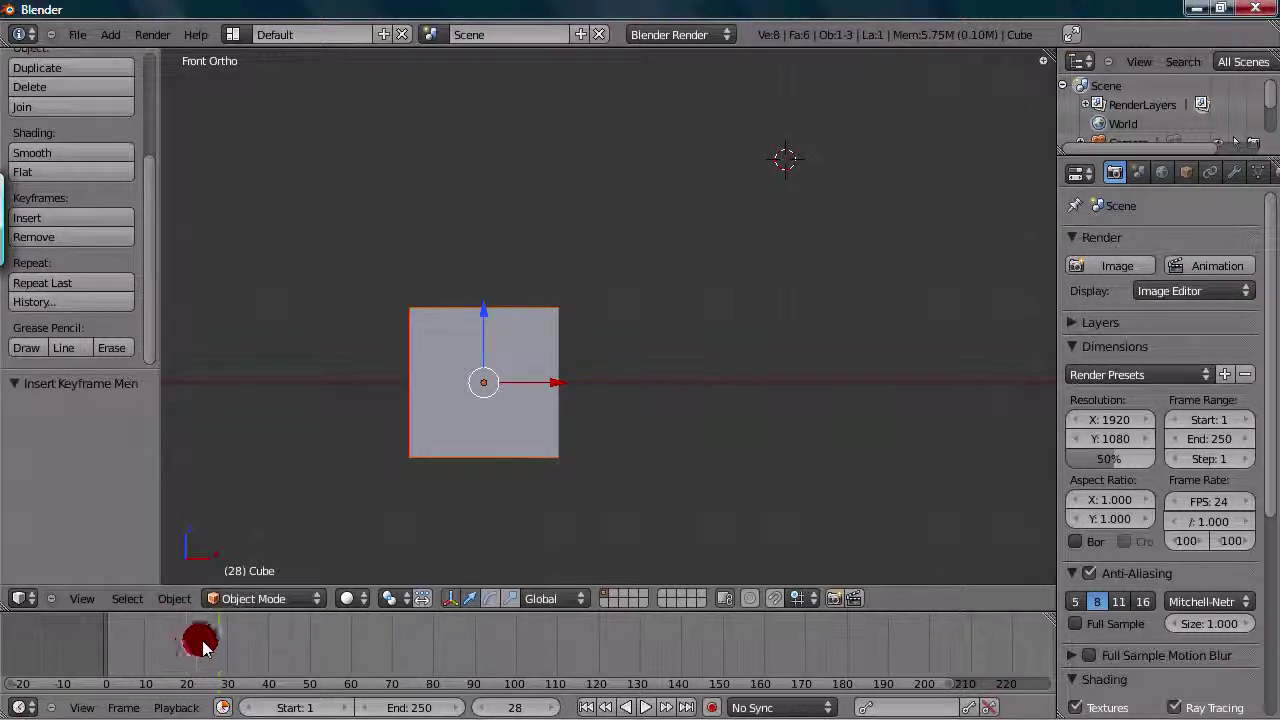
{"action": "left_click", "coordinate": [245, 640]}
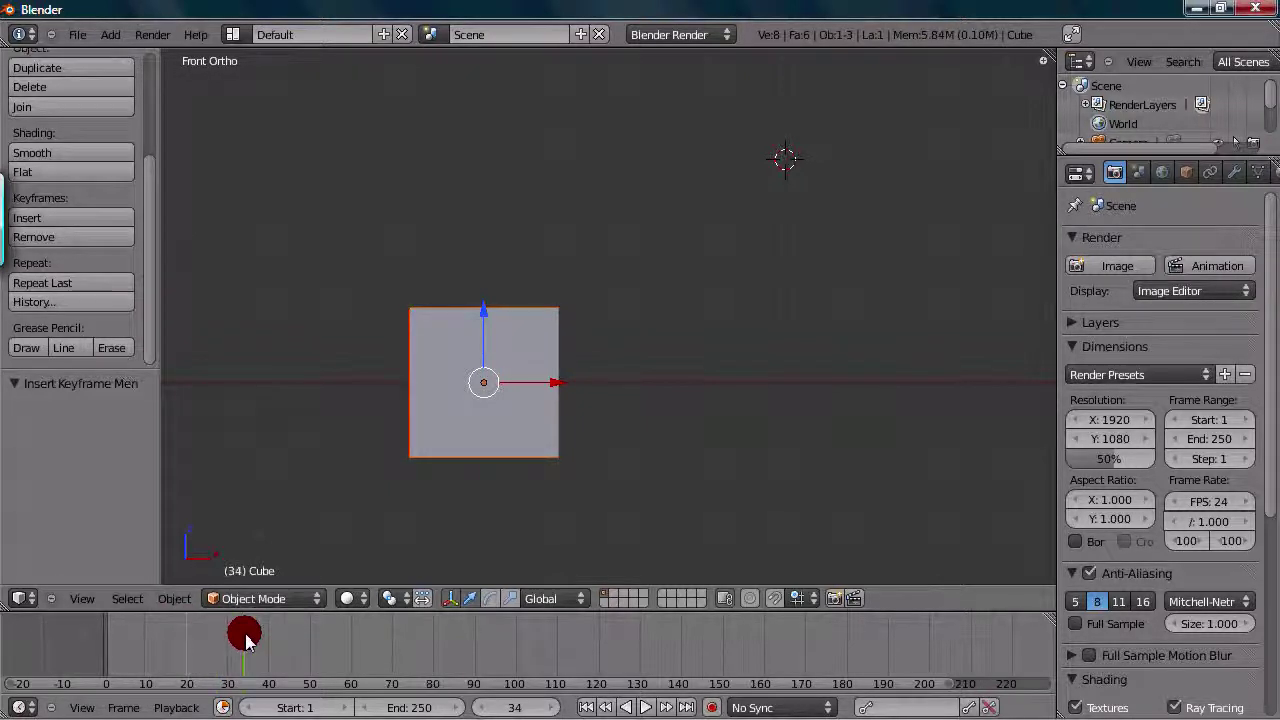
{"action": "left_click", "coordinate": [190, 642]}
{"action": "mouse_move", "coordinate": [188, 645]}
{"action": "left_mouse_down"}
{"action": "mouse_move", "coordinate": [166, 643]}
{"action": "mouse_move", "coordinate": [191, 638]}
{"action": "left_mouse_up"}
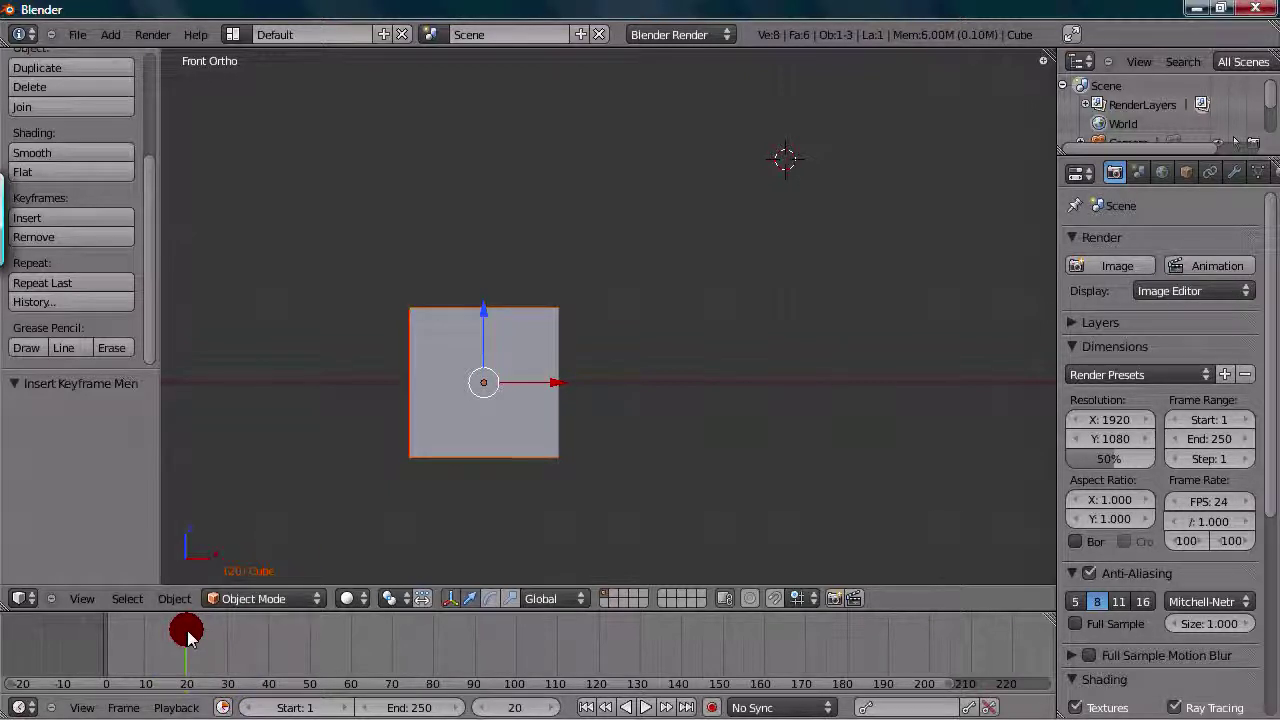
Remove the cube's keyframe at frame 20.
{"action": "scroll", "coordinate": [370, 365], "scroll_direction": "up", "scroll_amount": 2}
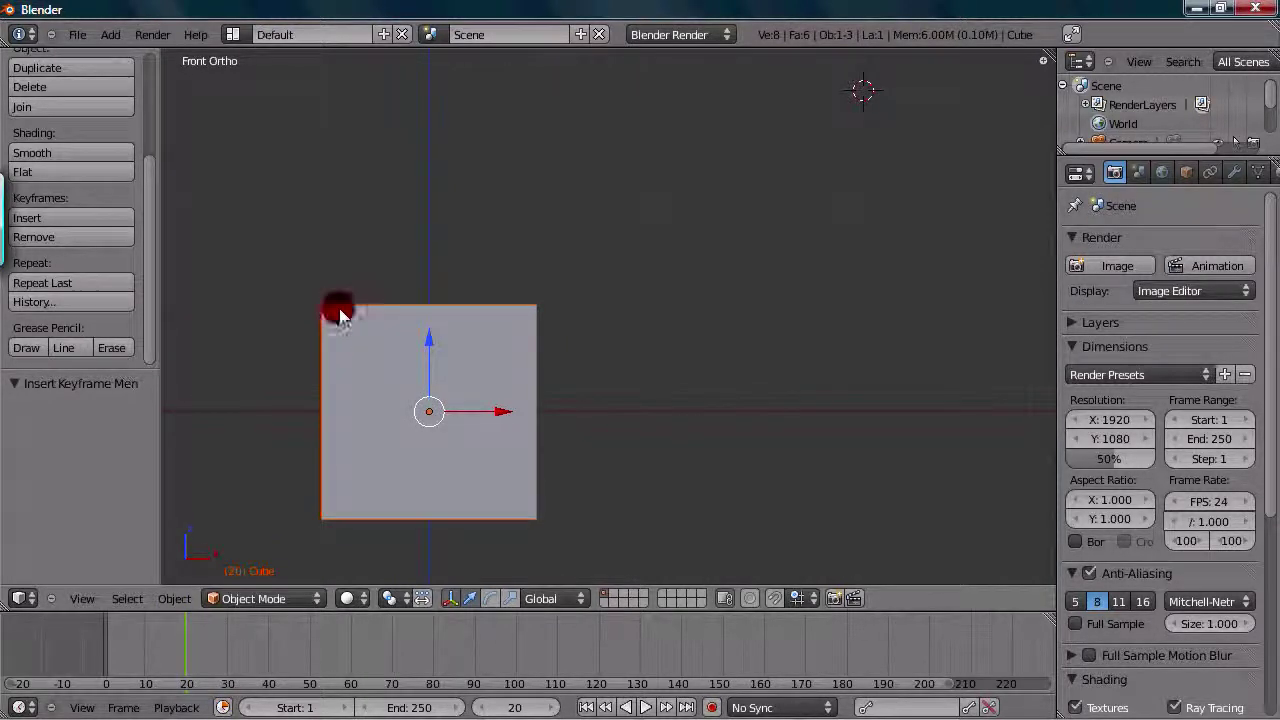
{"action": "left_click", "coordinate": [60, 240]}
{"action": "left_click", "coordinate": [60, 240]}
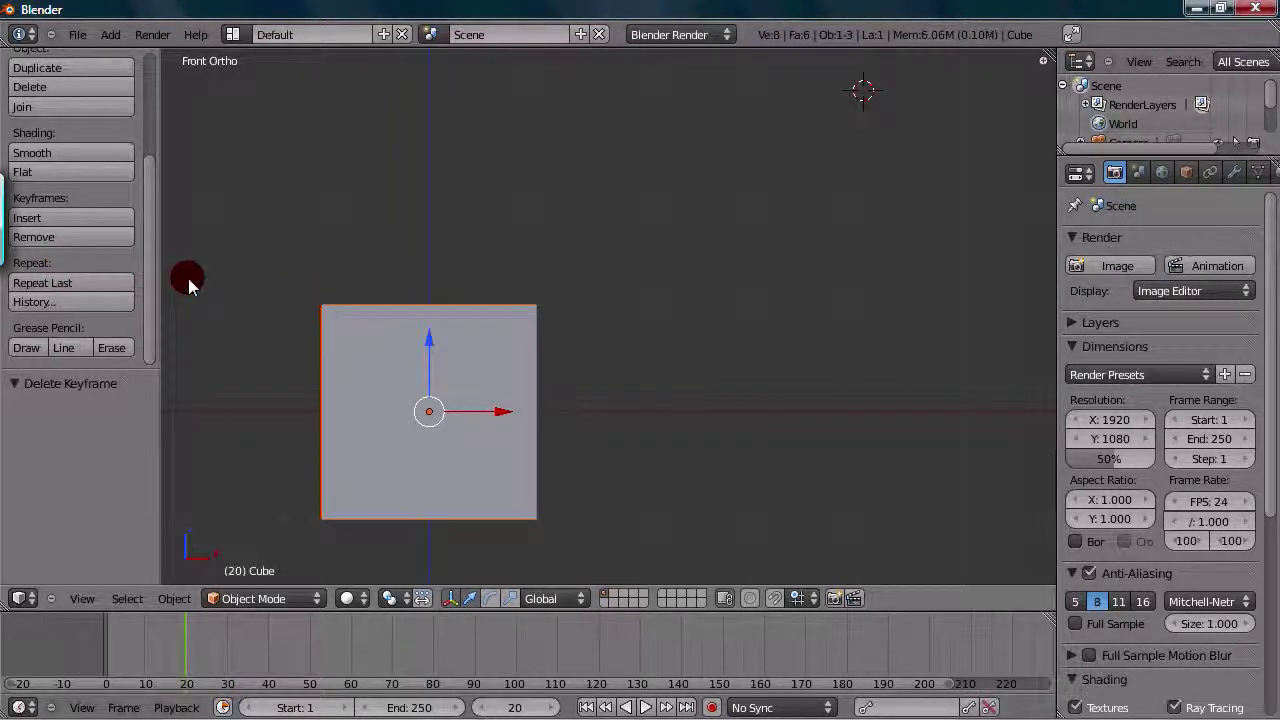
Duplicate the cube and place the copy slightly lower, offset about 2.67 units along X.
{"action": "scroll", "coordinate": [128, 378], "scroll_direction": "up", "scroll_amount": 1}
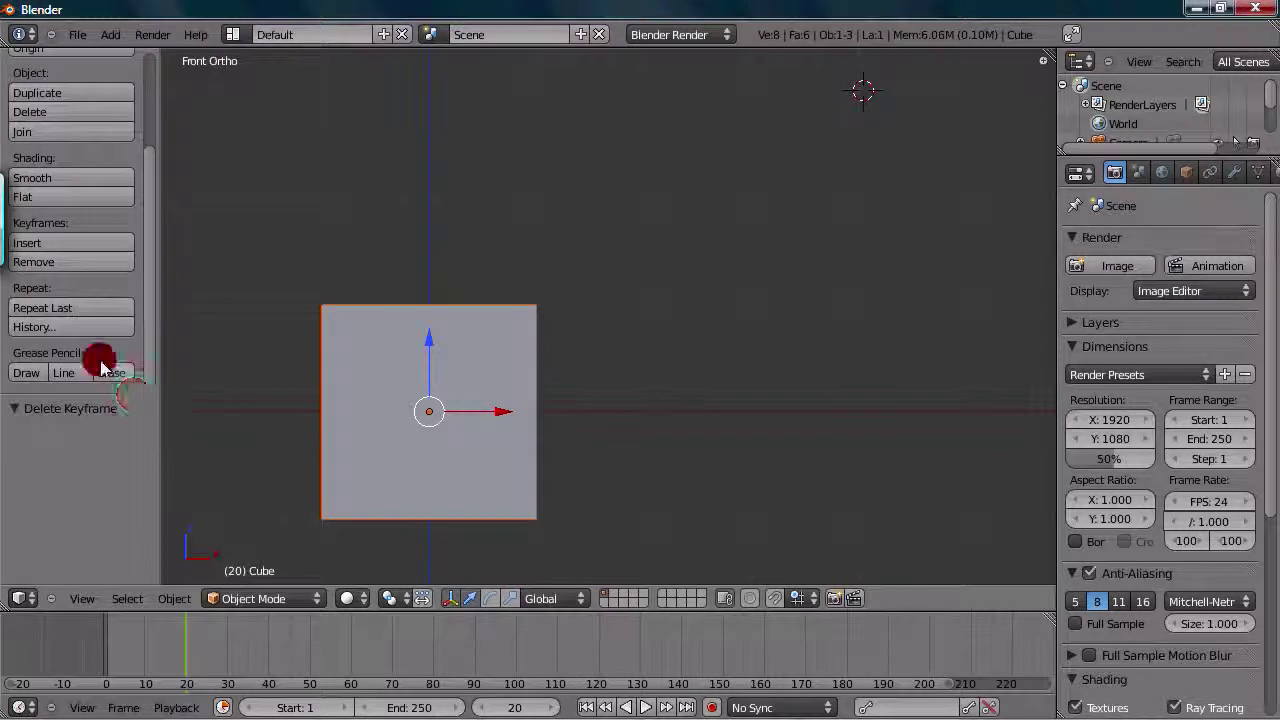
{"action": "left_click", "coordinate": [80, 314]}
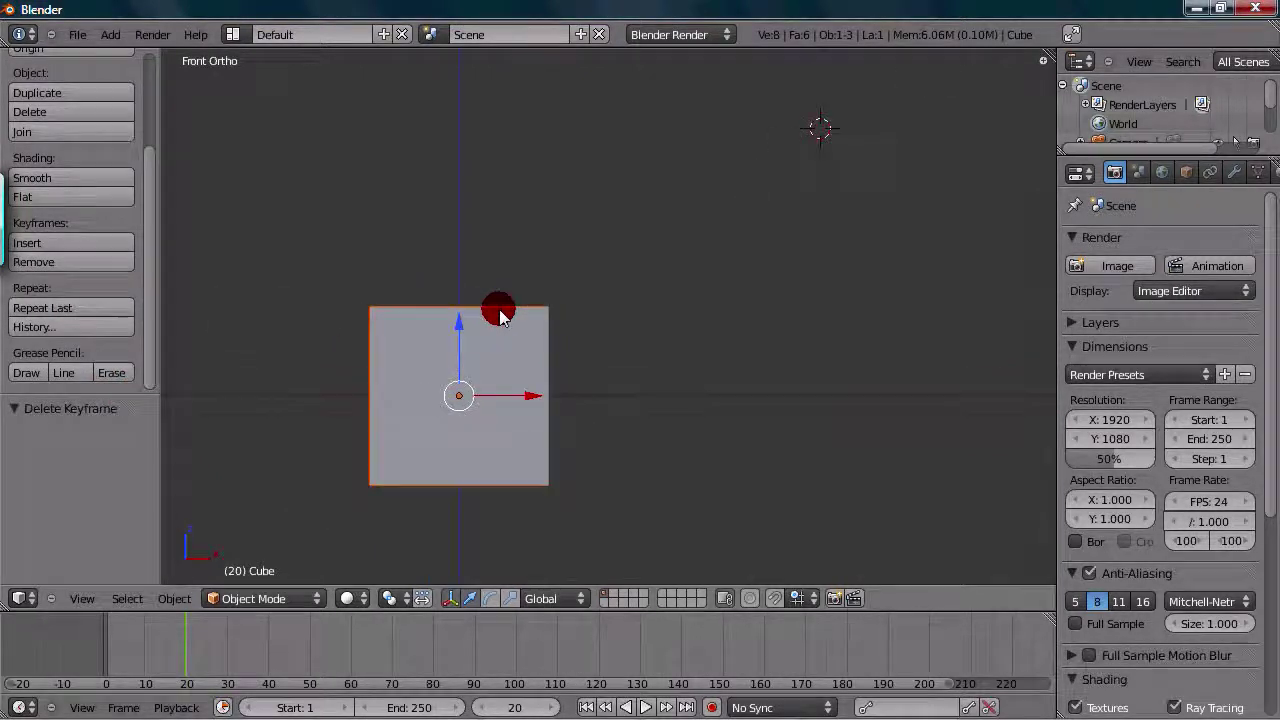
{"action": "left_click", "coordinate": [89, 97]}
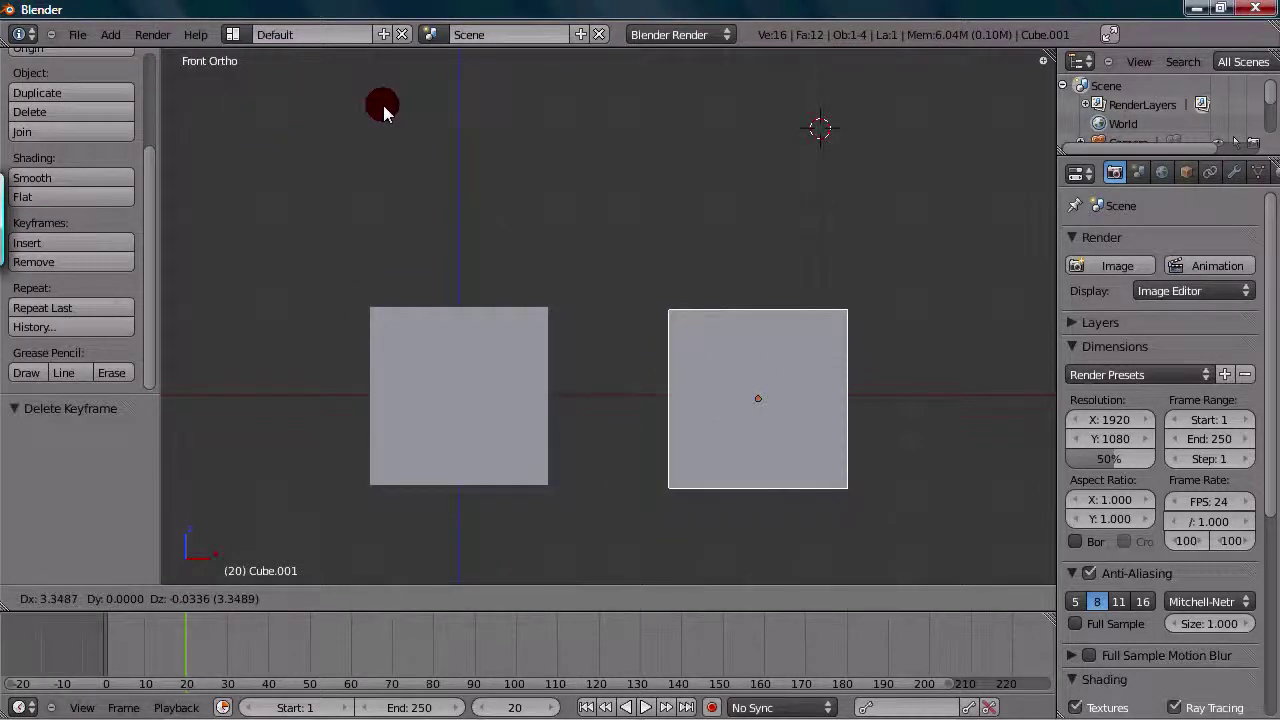
{"action": "left_click", "coordinate": [345, 172]}
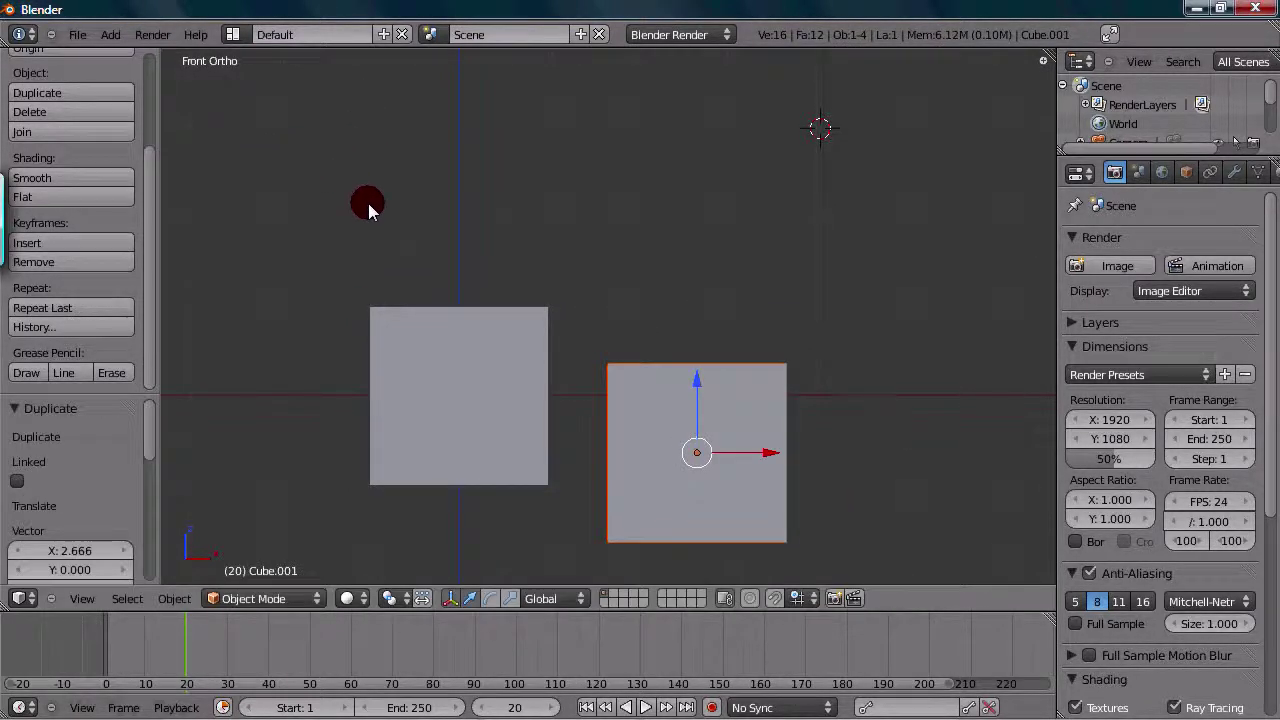
{"action": "scroll", "coordinate": [385, 222], "scroll_direction": "down", "scroll_amount": 1}
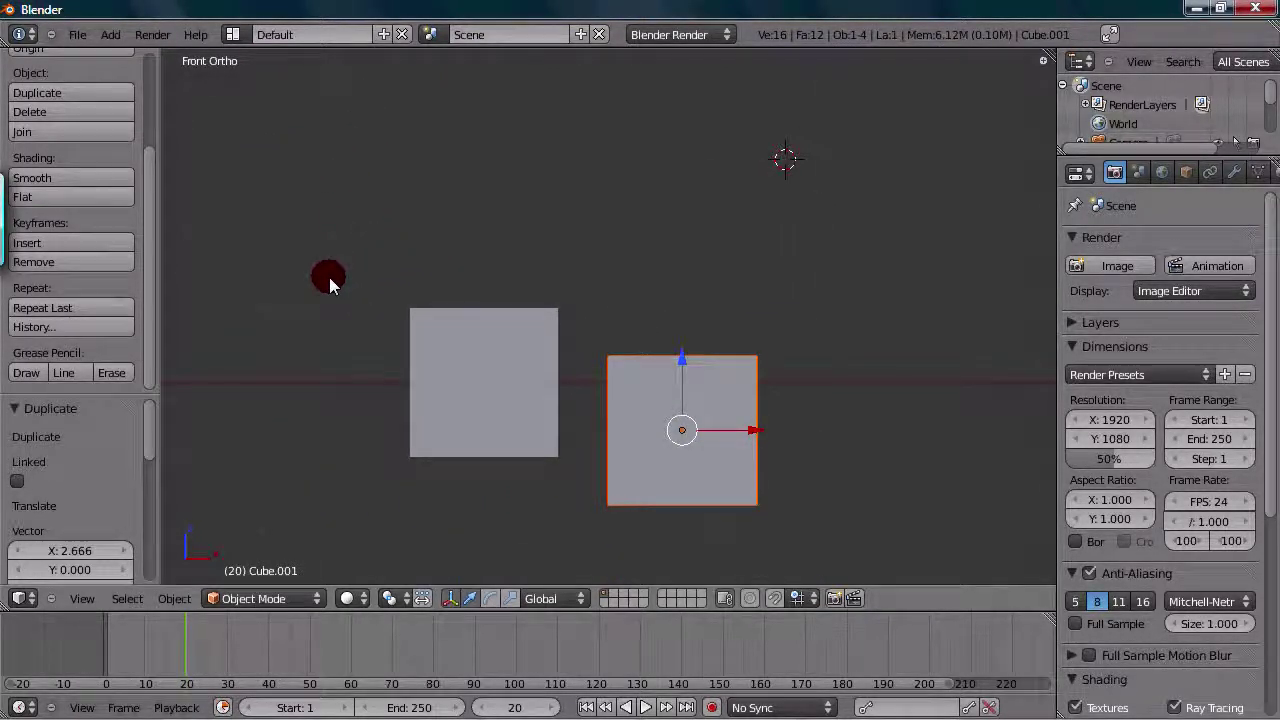
Repeat the last duplication until a descending diagonal row of eight cubes is formed.
{"action": "left_click", "coordinate": [125, 307]}
{"action": "scroll", "coordinate": [453, 284], "scroll_direction": "down", "scroll_amount": 3}
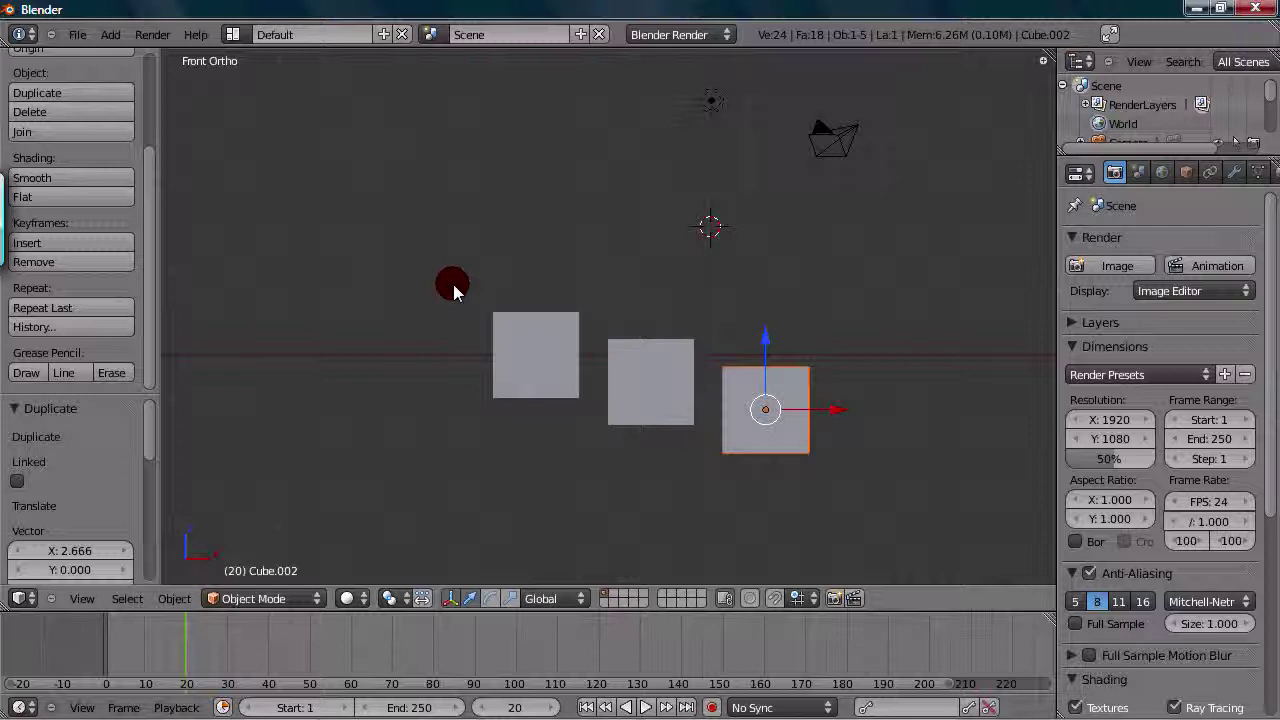
{"action": "middle_click_drag", "start_coordinate": [453, 284], "coordinate": [403, 256], "text": "shift"}
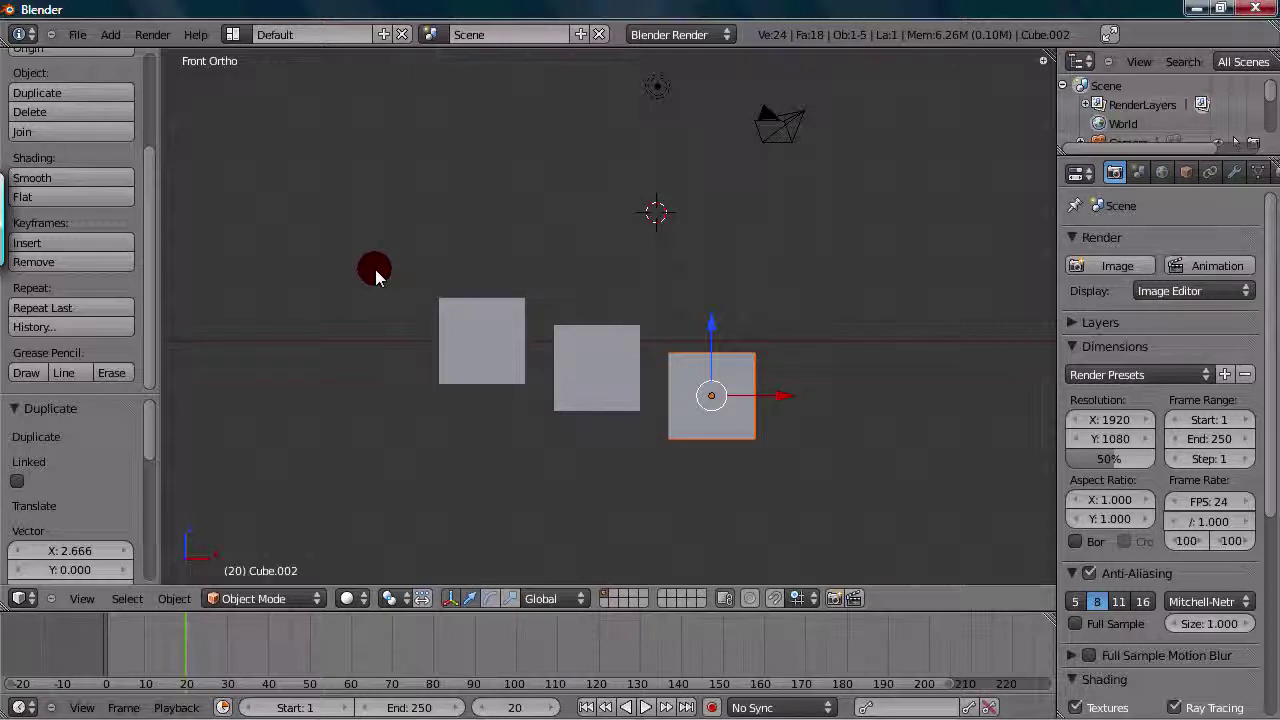
{"action": "scroll", "coordinate": [375, 269], "scroll_direction": "up", "scroll_amount": 2}
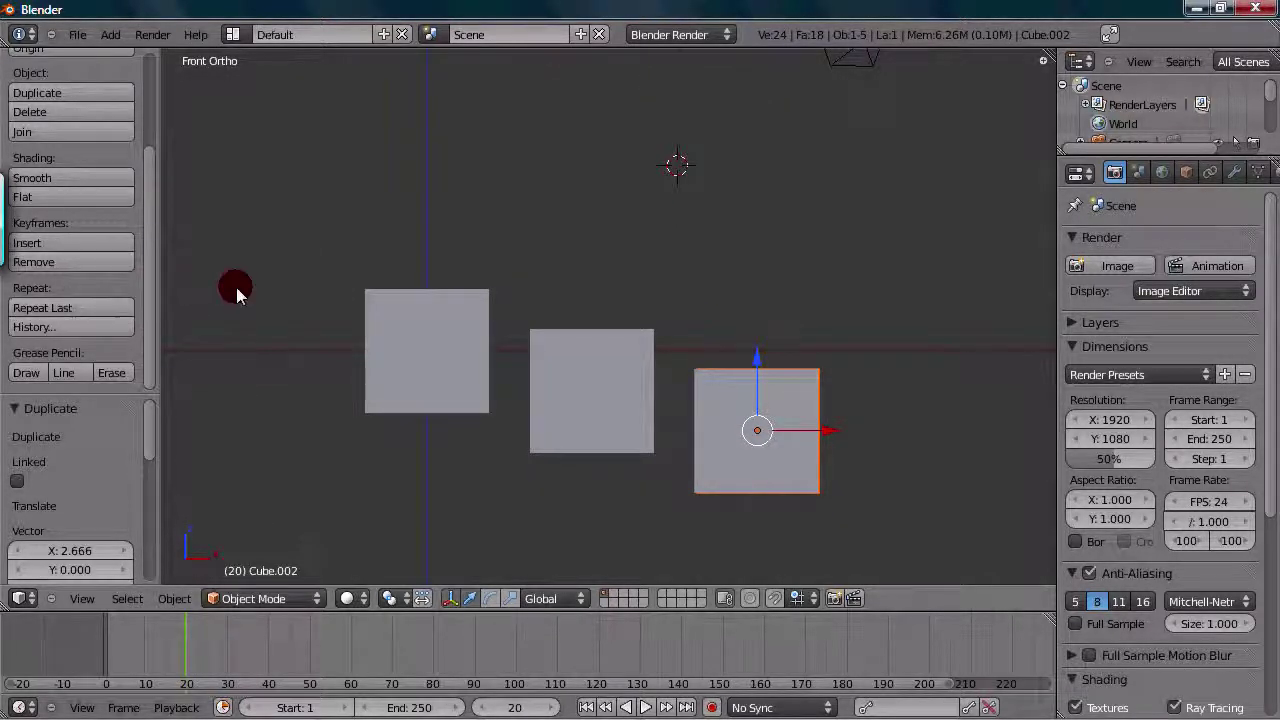
{"action": "left_click", "coordinate": [120, 306]}
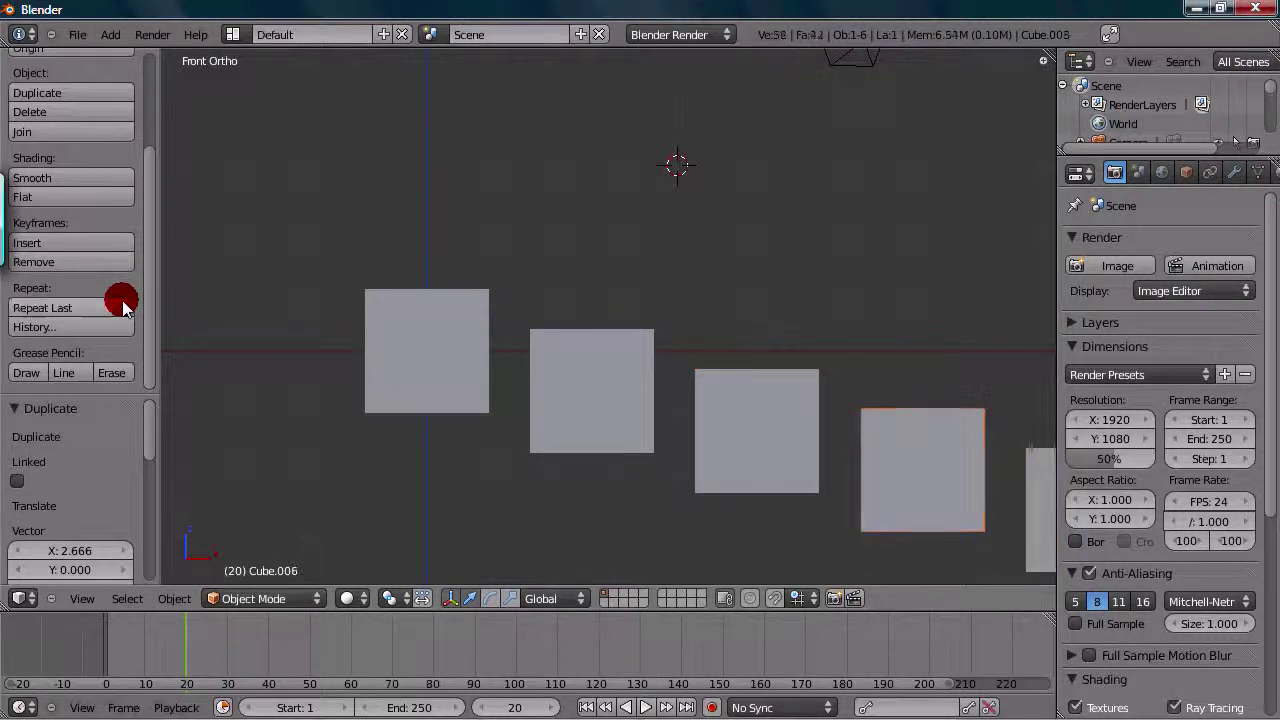
{"action": "left_click", "coordinate": [120, 306]}
{"action": "scroll", "coordinate": [537, 372], "scroll_direction": "down", "scroll_amount": 5}
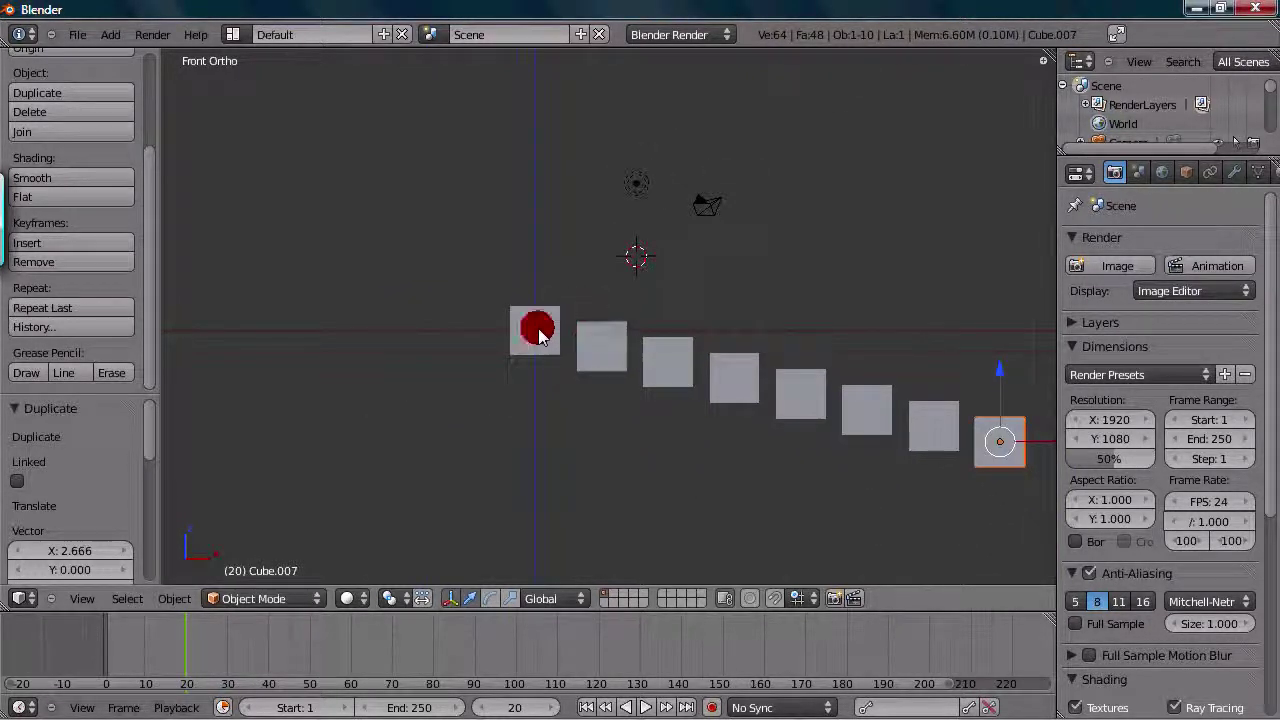
{"action": "middle_click_drag", "start_coordinate": [580, 294], "coordinate": [449, 300], "text": "shift"}
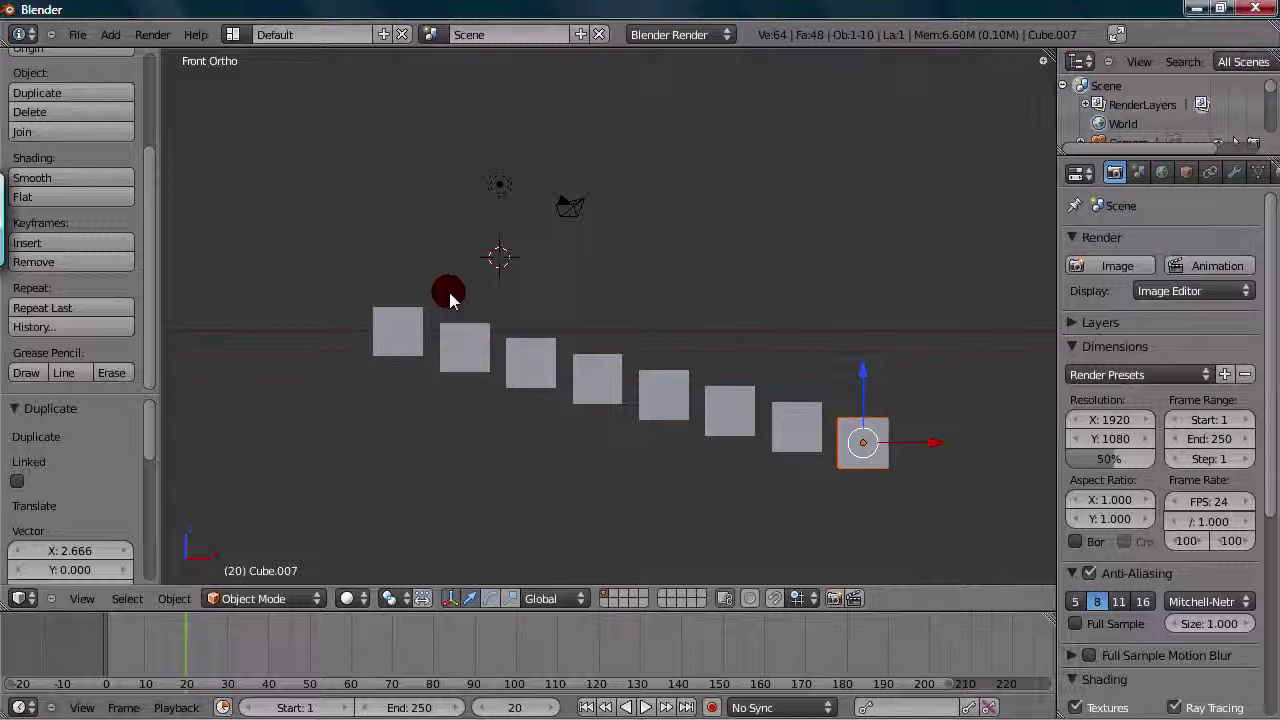
Undo all the cube duplications, going back to the single original cube.
{"action": "key", "text": "ctrl+z"}
{"action": "key", "text": "ctrl+z"}
{"action": "key", "text": "ctrl+z"}
{"action": "key", "text": "ctrl+z"}
{"action": "key", "text": "ctrl+z"}
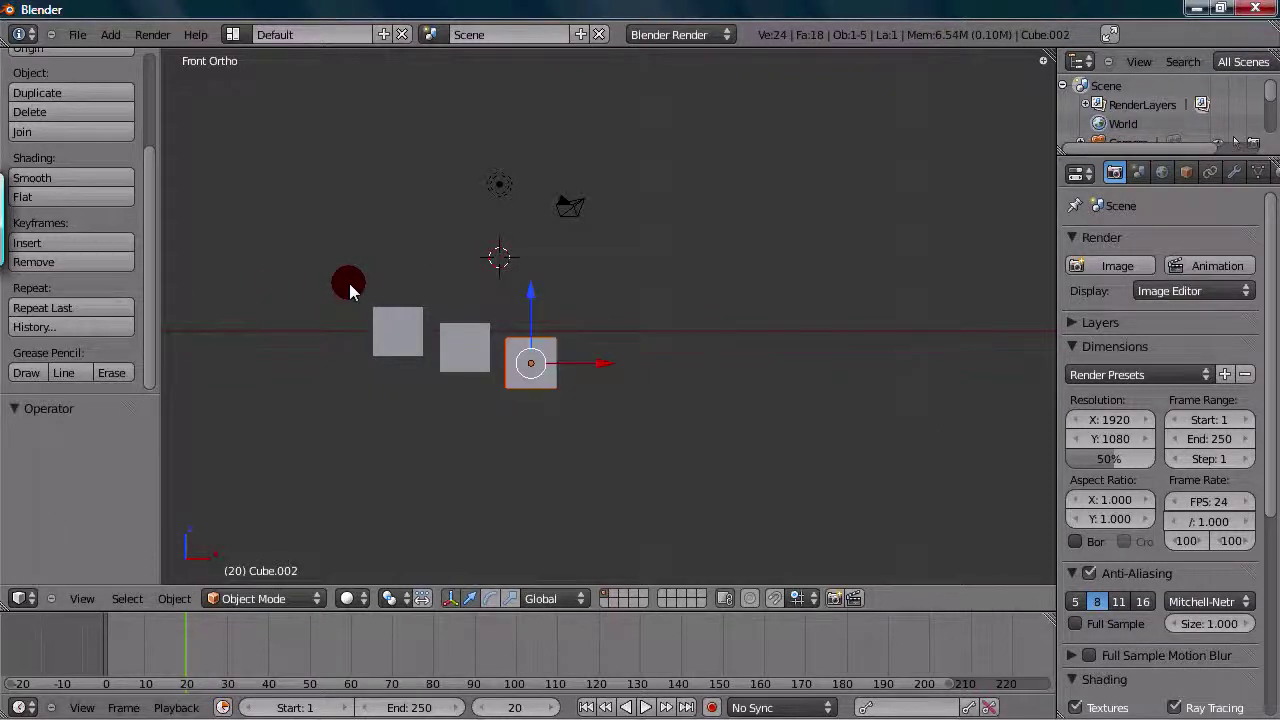
{"action": "key", "text": "ctrl+z"}
{"action": "key", "text": "ctrl+z"}
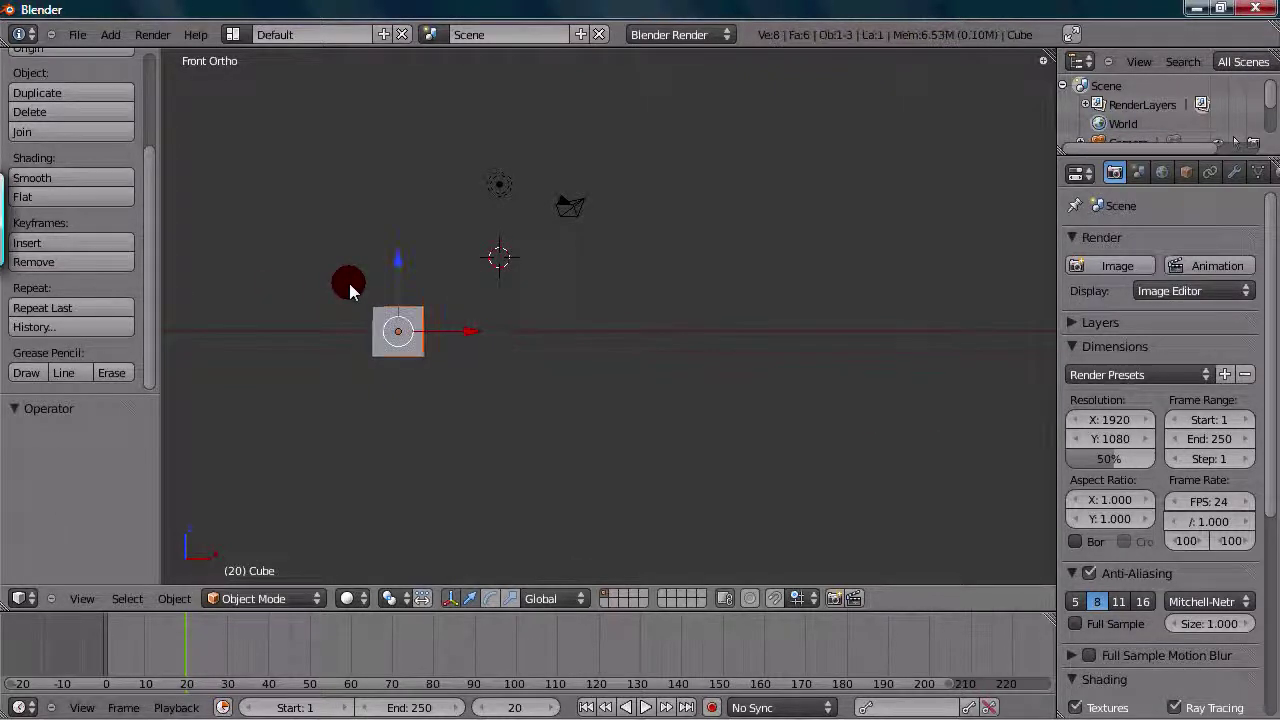
Duplicate the cube twice in succession, offsetting the copies about 3.11 and 3.71 units along X.
{"action": "left_click", "coordinate": [84, 322]}
{"action": "left_click", "coordinate": [80, 316]}
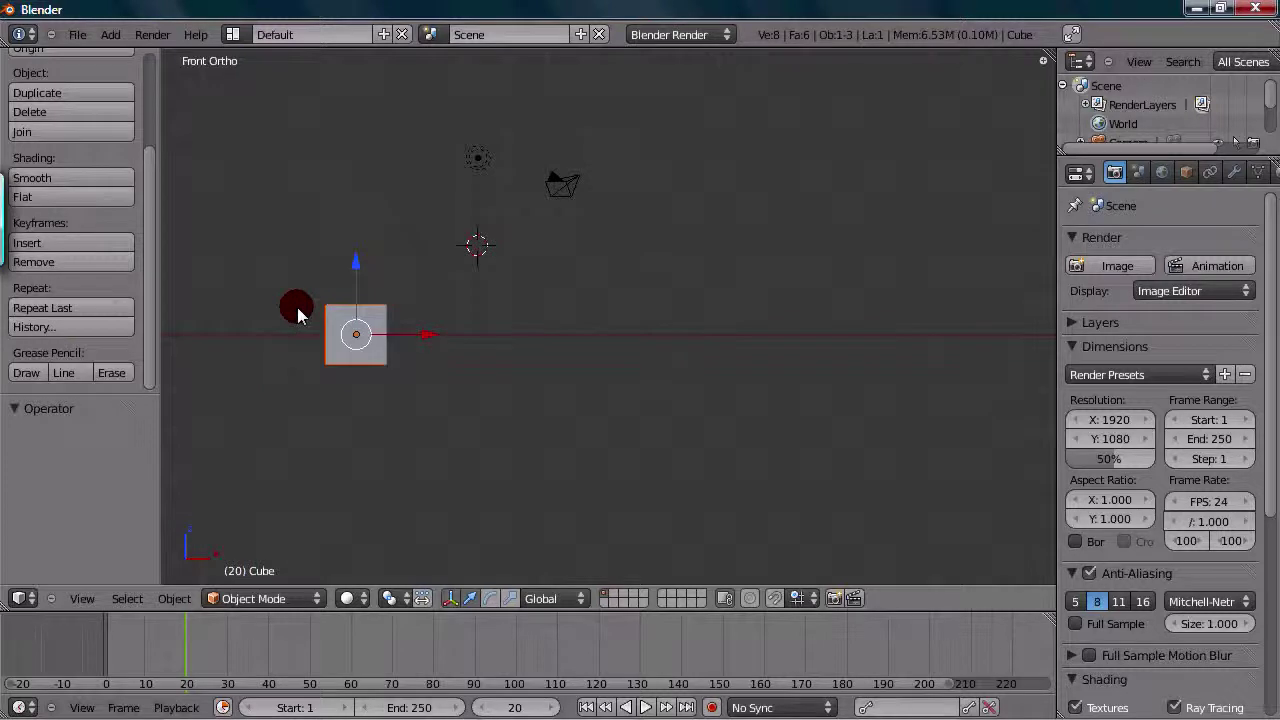
{"action": "middle_click_drag", "start_coordinate": [287, 305], "coordinate": [350, 314], "text": "shift"}
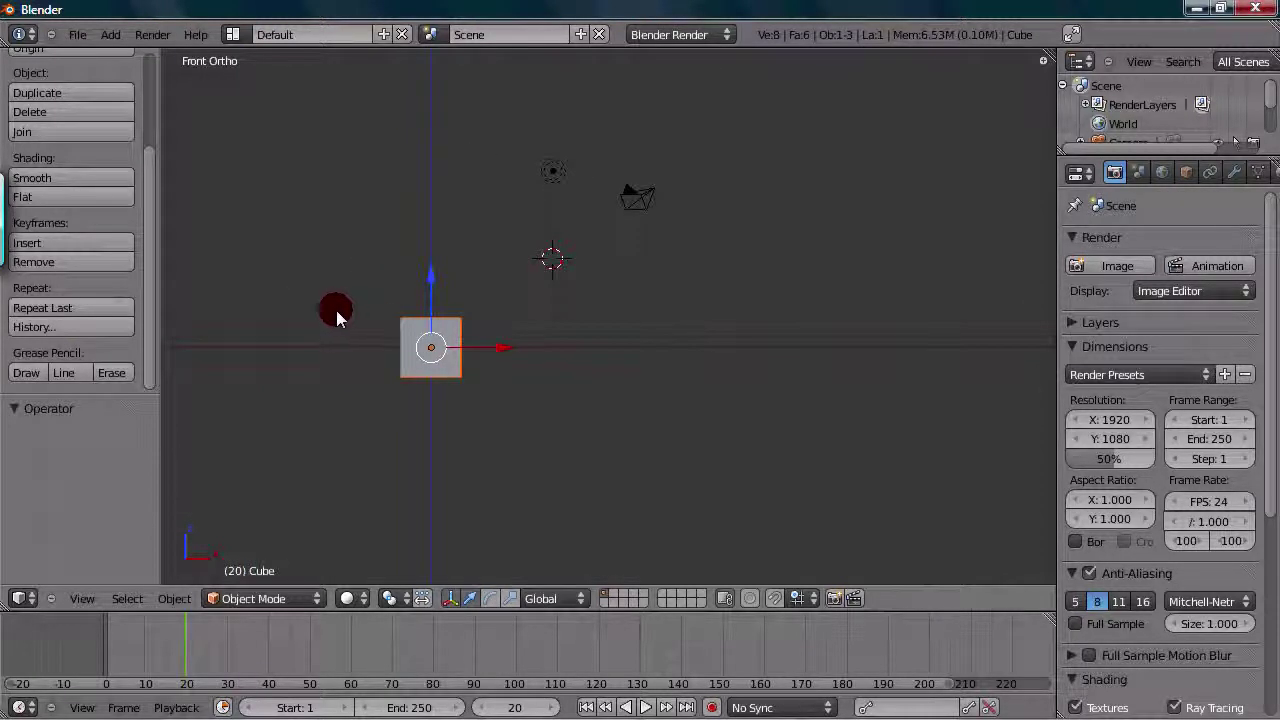
{"action": "key", "text": "shift+d"}
{"action": "left_click", "coordinate": [430, 337]}
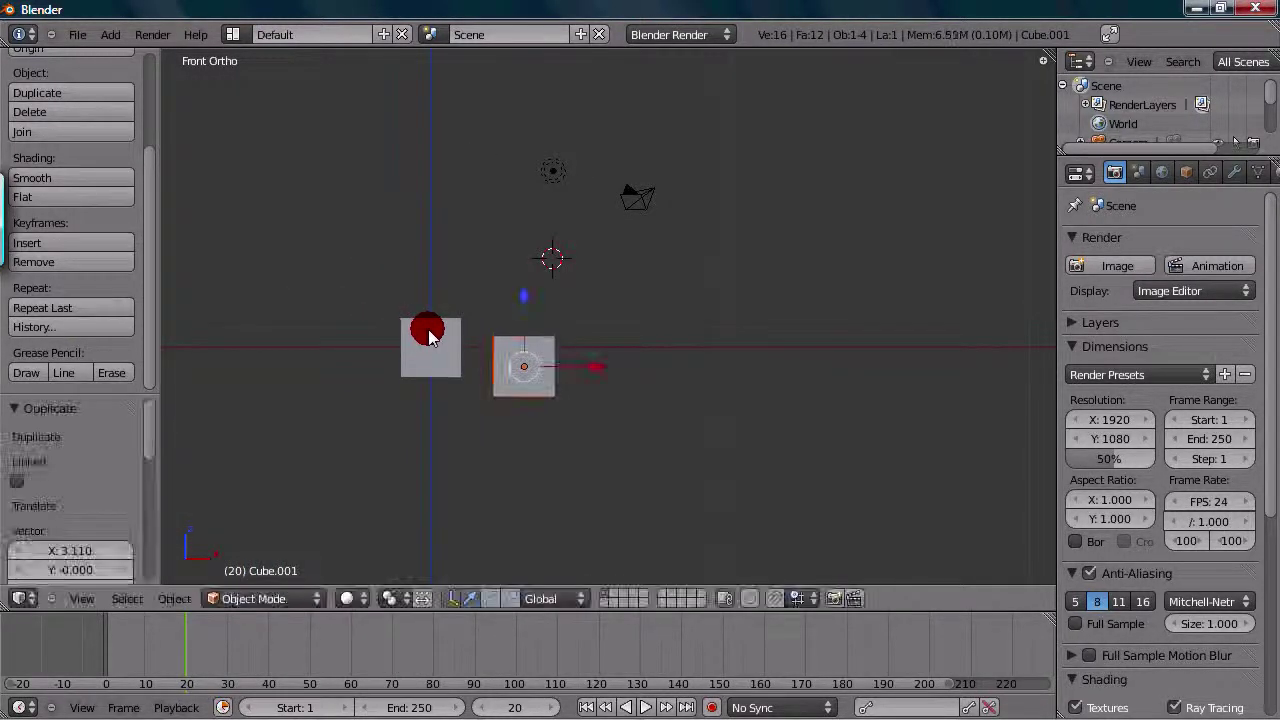
{"action": "key", "text": "shift+d"}
{"action": "left_click", "coordinate": [514, 269]}
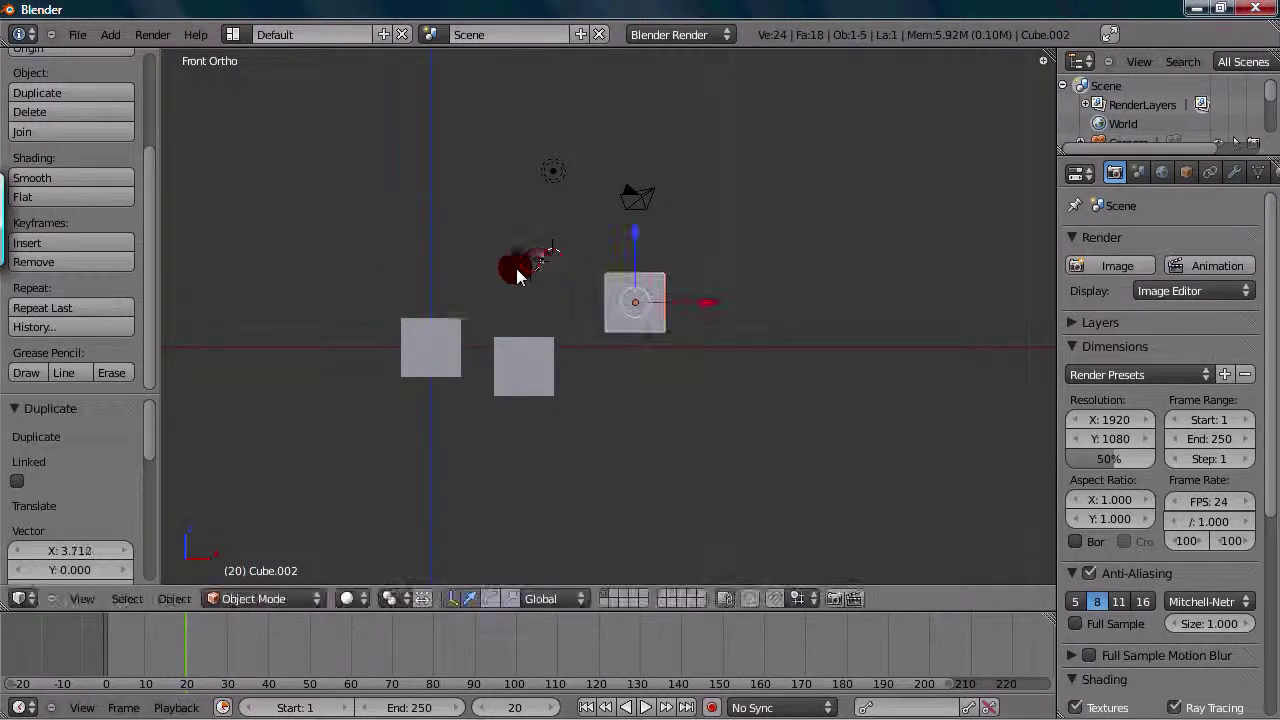
Scale the newest cube copy to about 0.803 and move it about -0.234 in X and -1.706 in Z.
{"action": "left_click", "coordinate": [113, 330]}
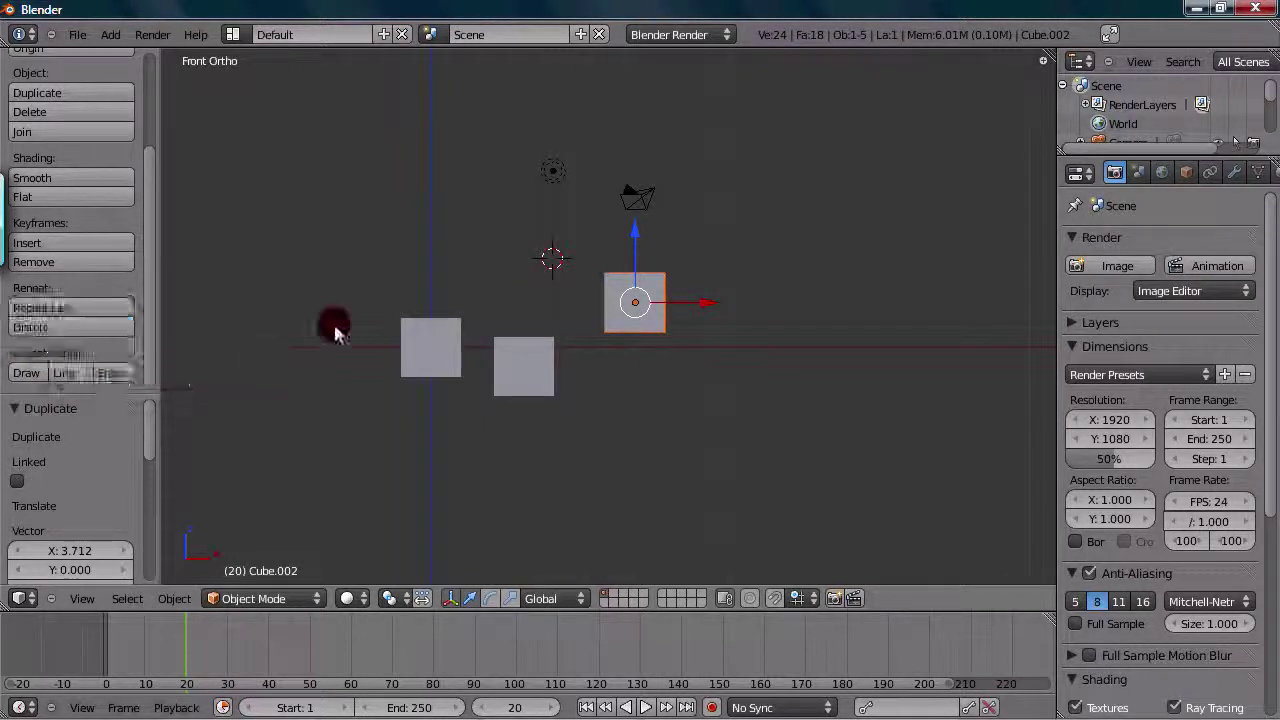
{"action": "key", "text": "s"}
{"action": "left_click", "coordinate": [540, 335]}
{"action": "key", "text": "g"}
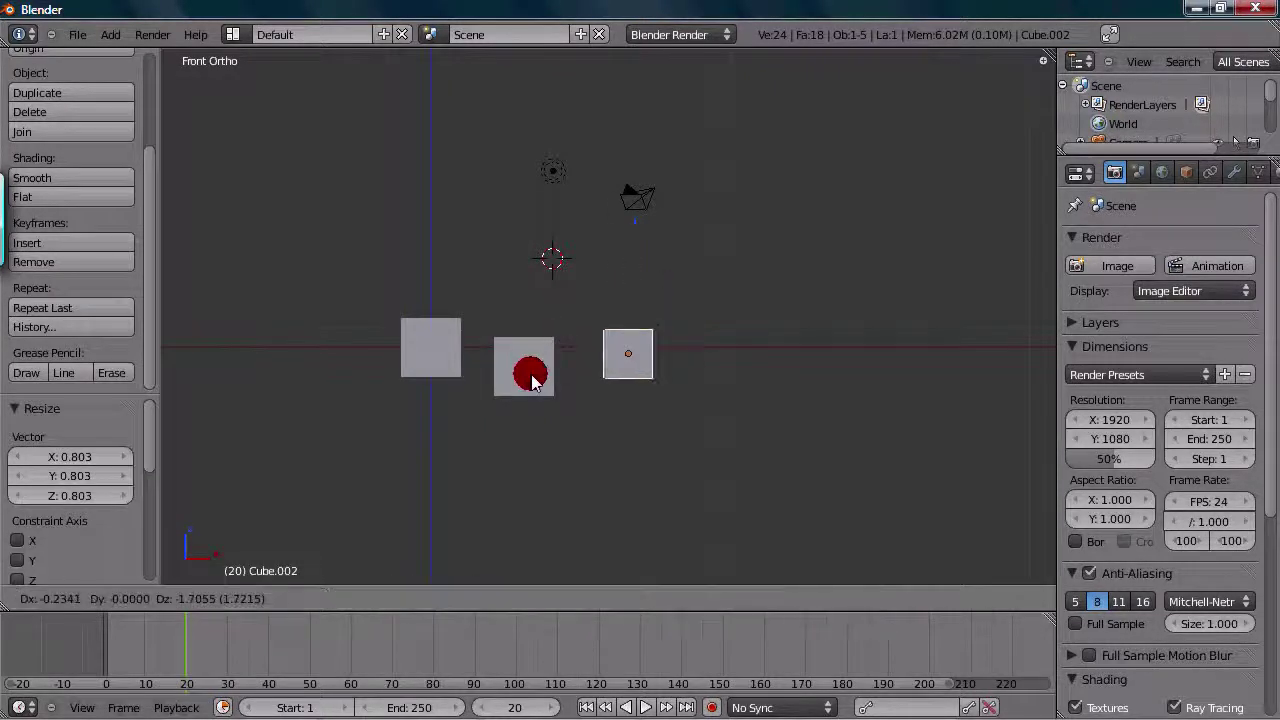
{"action": "left_click", "coordinate": [520, 350]}
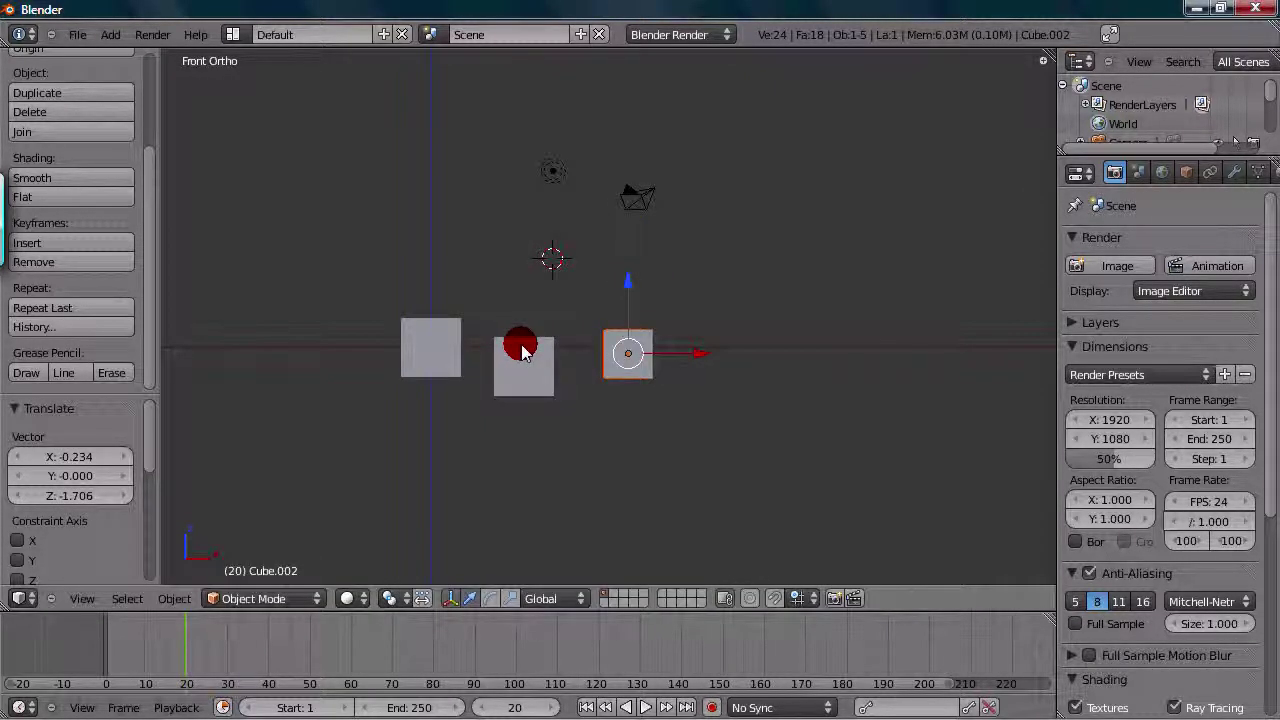
Duplicate the middle cube to a spot above it, about 1.405 units along X, and rotate the copy about 30 degrees.
{"action": "right_click", "coordinate": [518, 362]}
{"action": "key", "text": "shift+d"}
{"action": "left_click", "coordinate": [566, 290]}
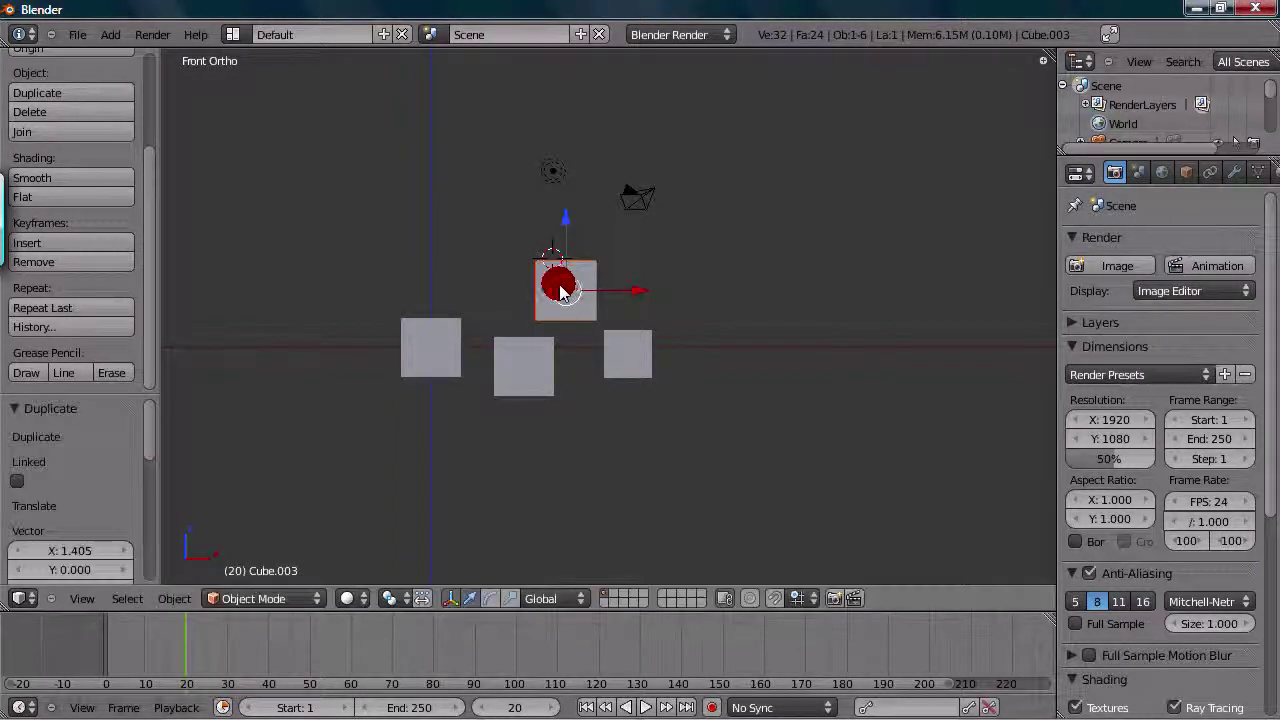
{"action": "key", "text": "r"}
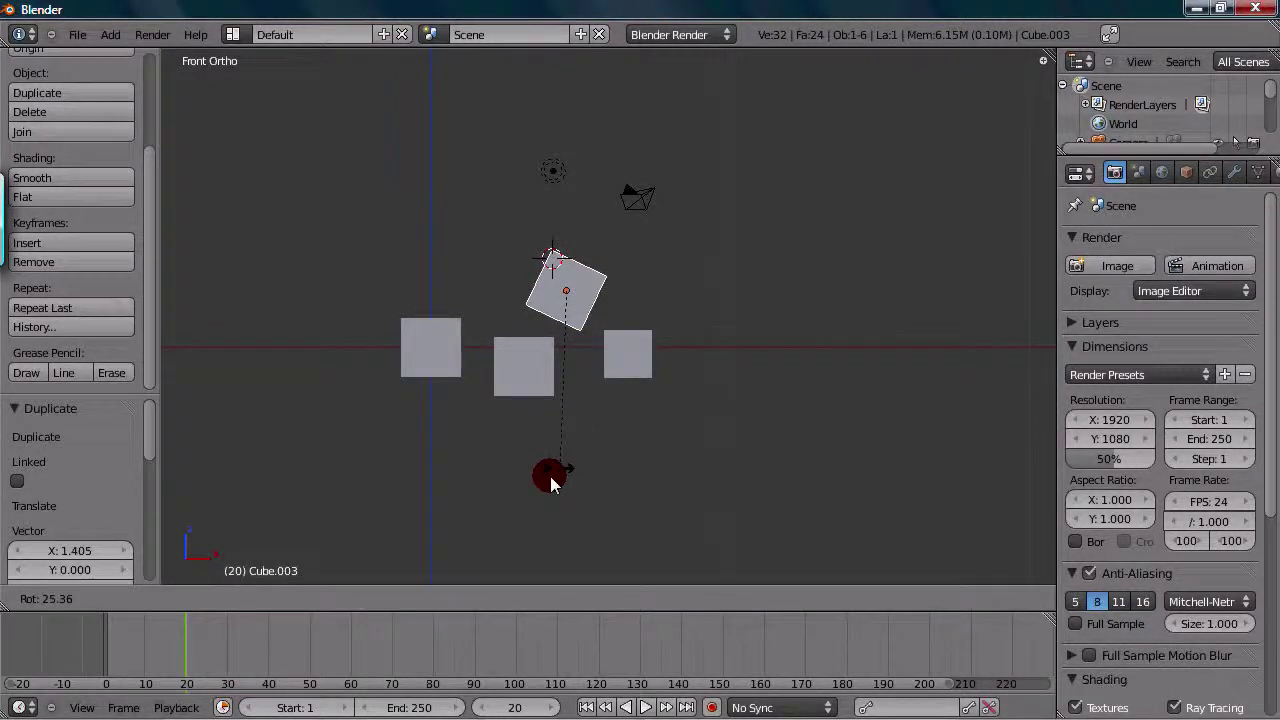
{"action": "left_click", "coordinate": [491, 425]}
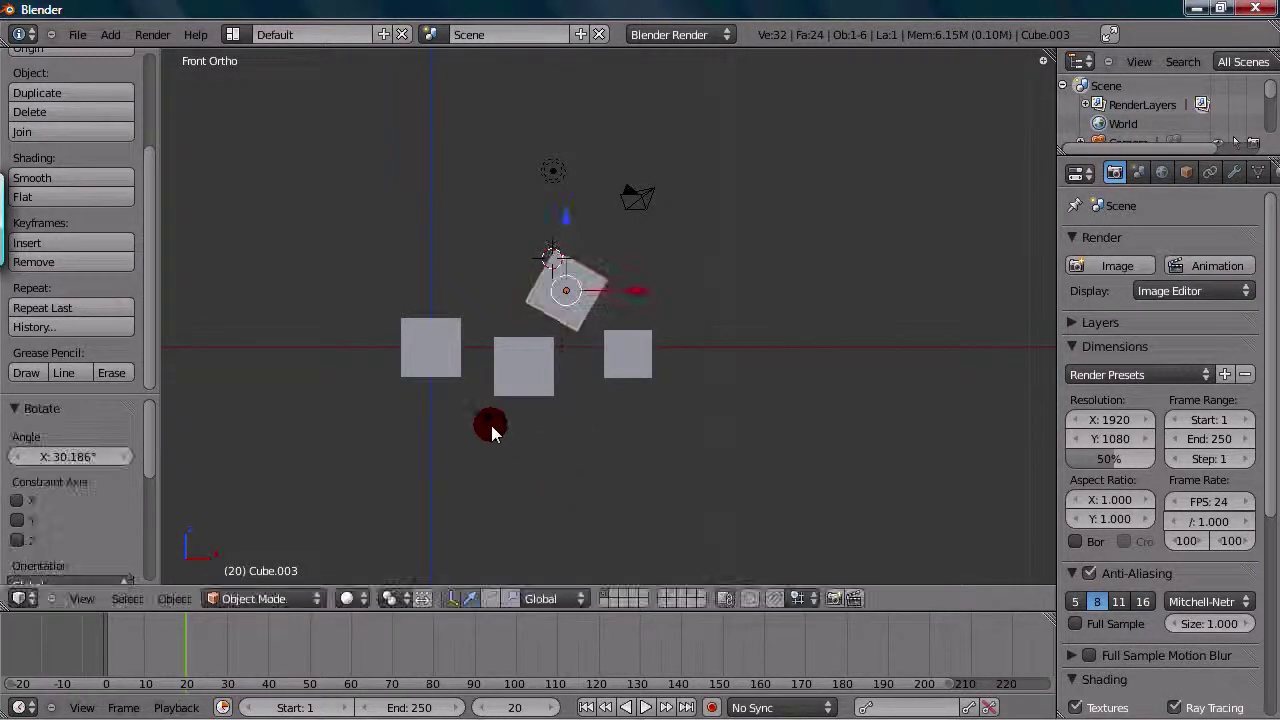
Repeat the earlier Resize operation from the history on the rotated cube.
{"action": "left_click", "coordinate": [125, 327]}
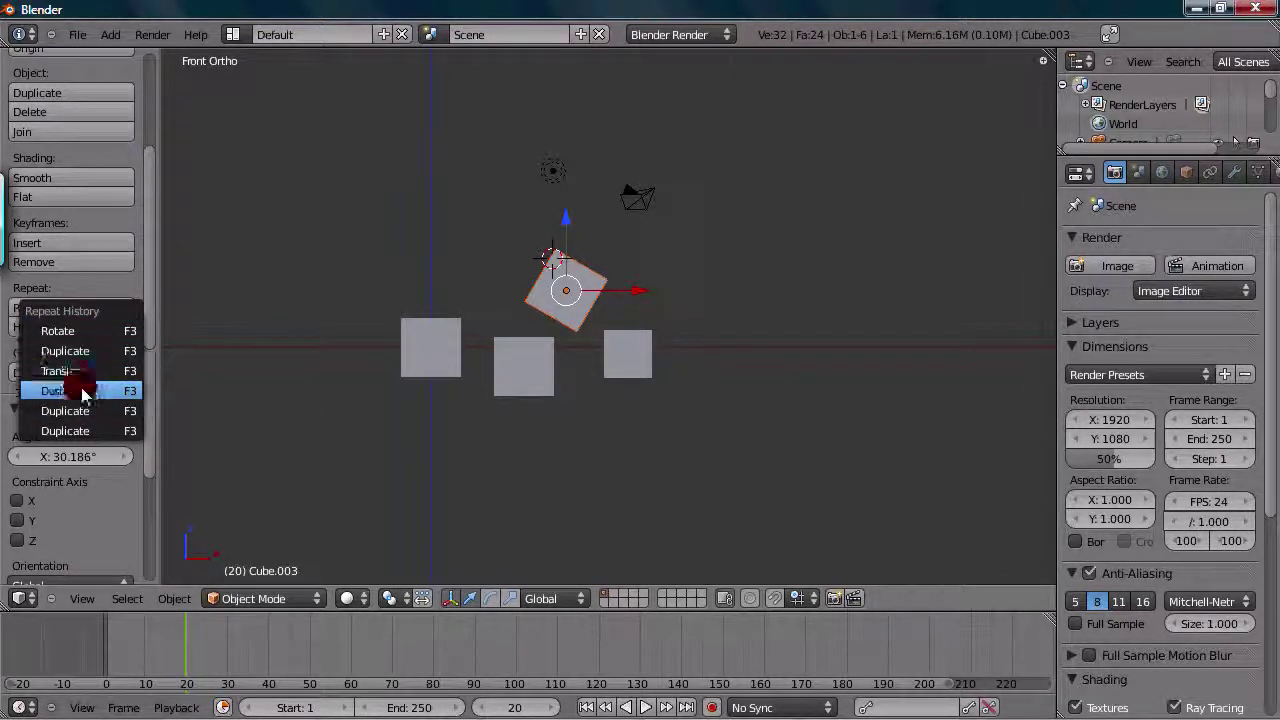
{"action": "left_click", "coordinate": [83, 391]}
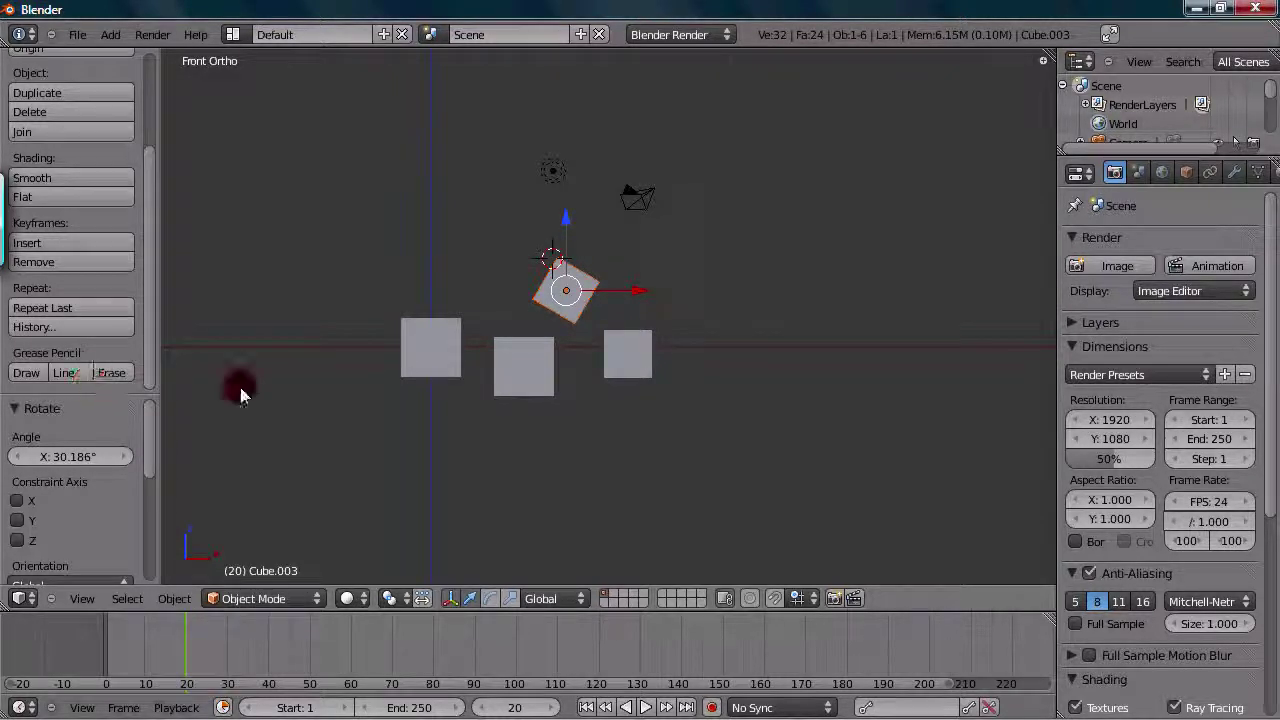
{"action": "left_click", "coordinate": [427, 345]}
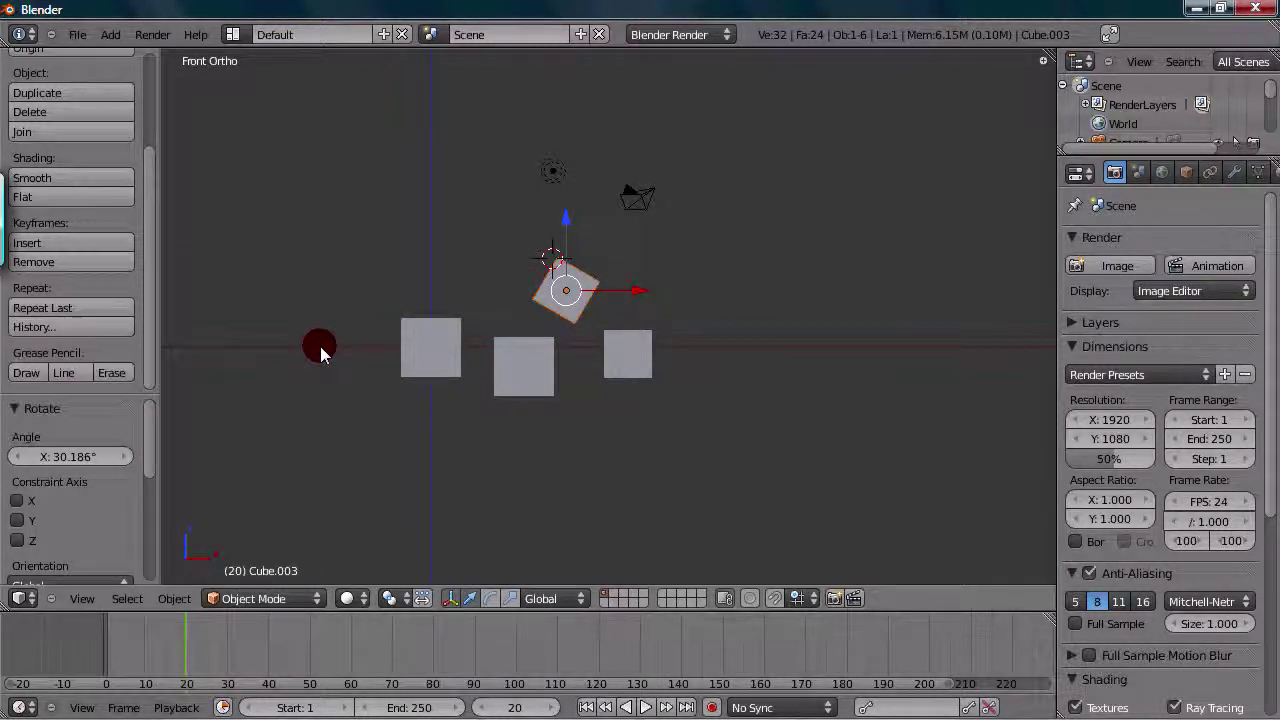
Delete the three duplicated cubes, including the rotated one, keeping only the original cube at the world origin.
{"action": "left_click", "coordinate": [55, 327]}
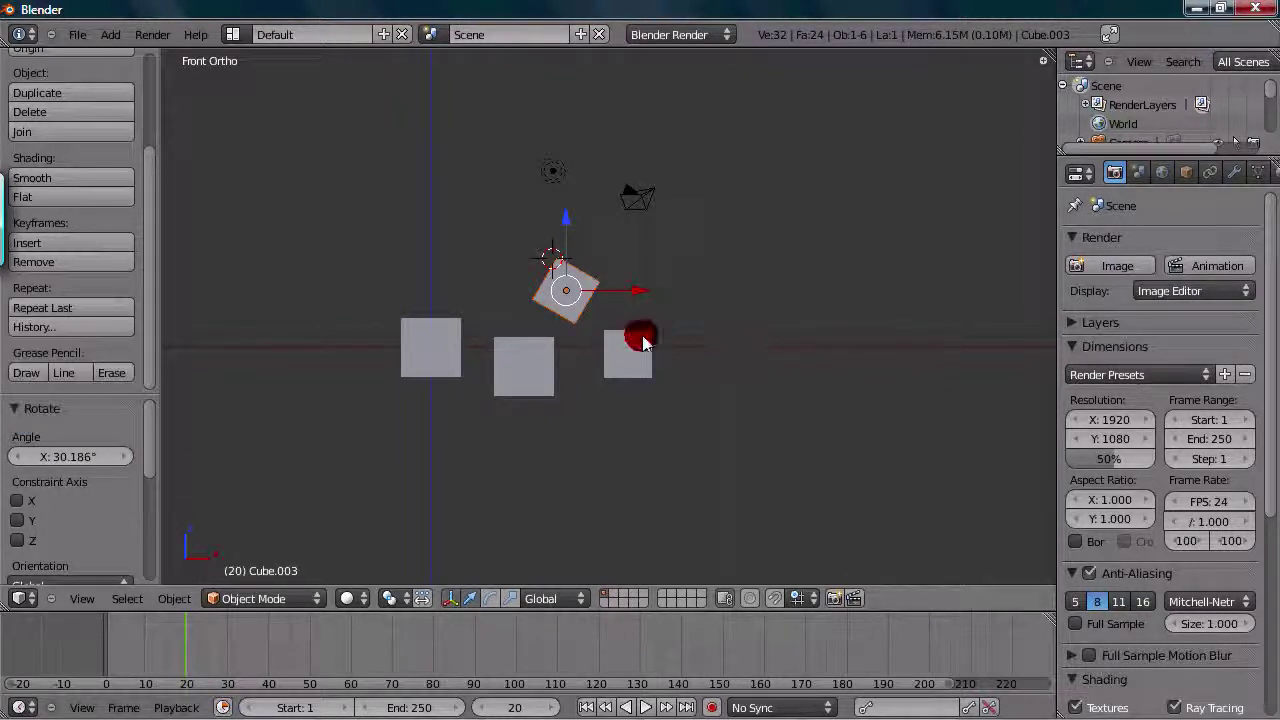
{"action": "right_click", "coordinate": [436, 337], "text": "shift"}
{"action": "right_click", "coordinate": [514, 354], "text": "shift"}
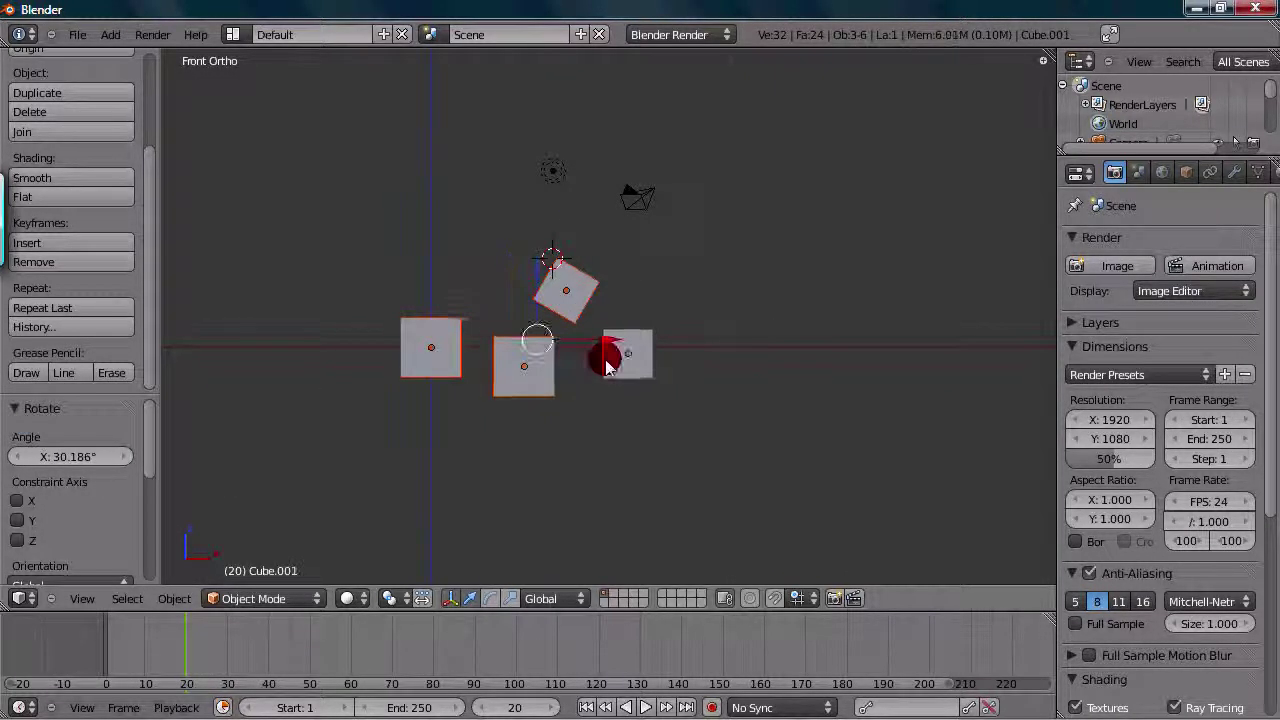
{"action": "right_click", "coordinate": [606, 354], "text": "shift"}
{"action": "key", "text": "g"}
{"action": "right_click", "coordinate": [538, 368]}
{"action": "right_click", "coordinate": [545, 277], "text": "shift"}
{"action": "right_click", "coordinate": [606, 340], "text": "shift"}
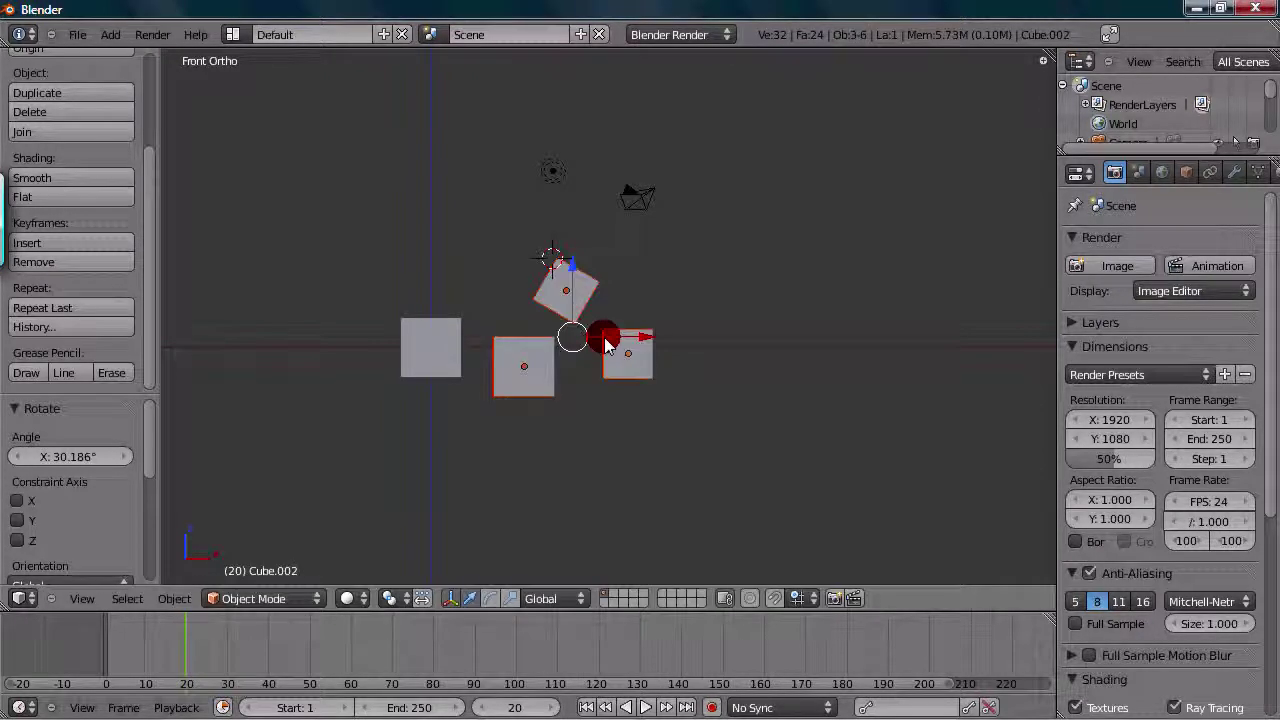
{"action": "key", "text": "Delete"}
Draw a closed wavy Grease Pencil stroke freehand around and across the cube and erase part of its upper-left section.
{"action": "scroll", "coordinate": [451, 349], "scroll_direction": "up", "scroll_amount": 4}
{"action": "middle_click_drag", "start_coordinate": [451, 349], "coordinate": [666, 323], "text": "shift"}
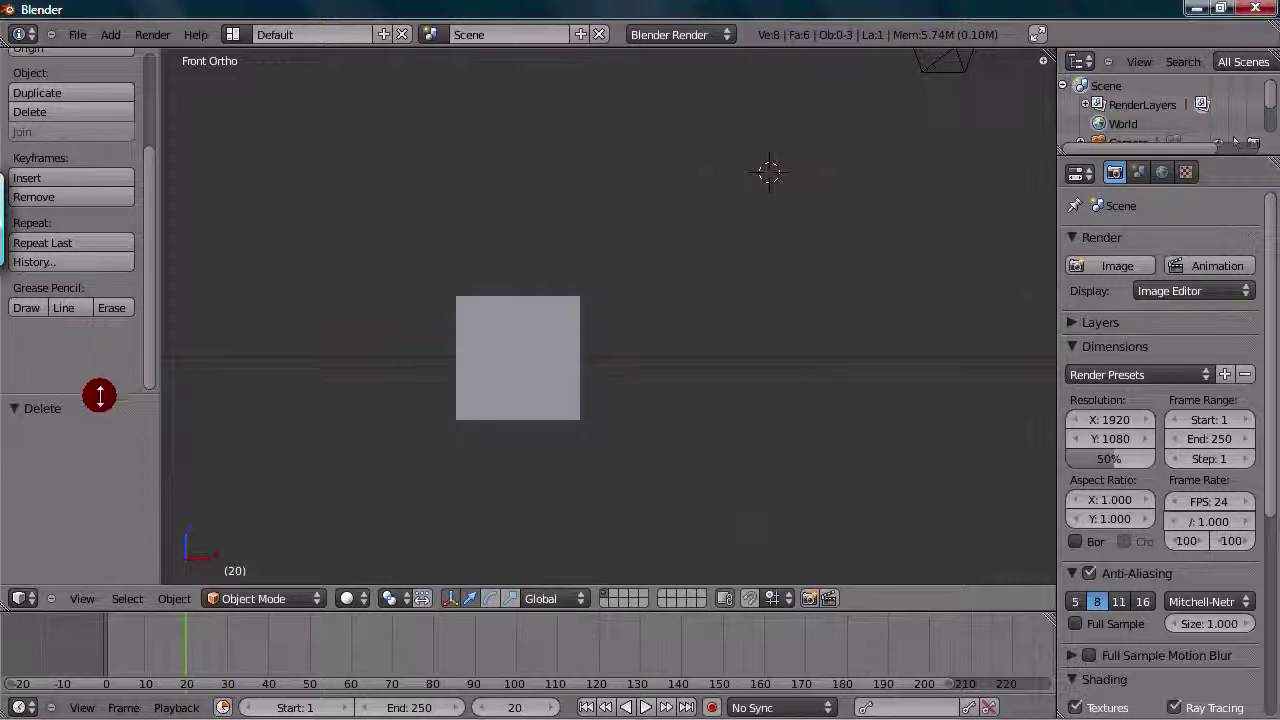
{"action": "left_click_drag", "start_coordinate": [100, 396], "coordinate": [100, 477]}
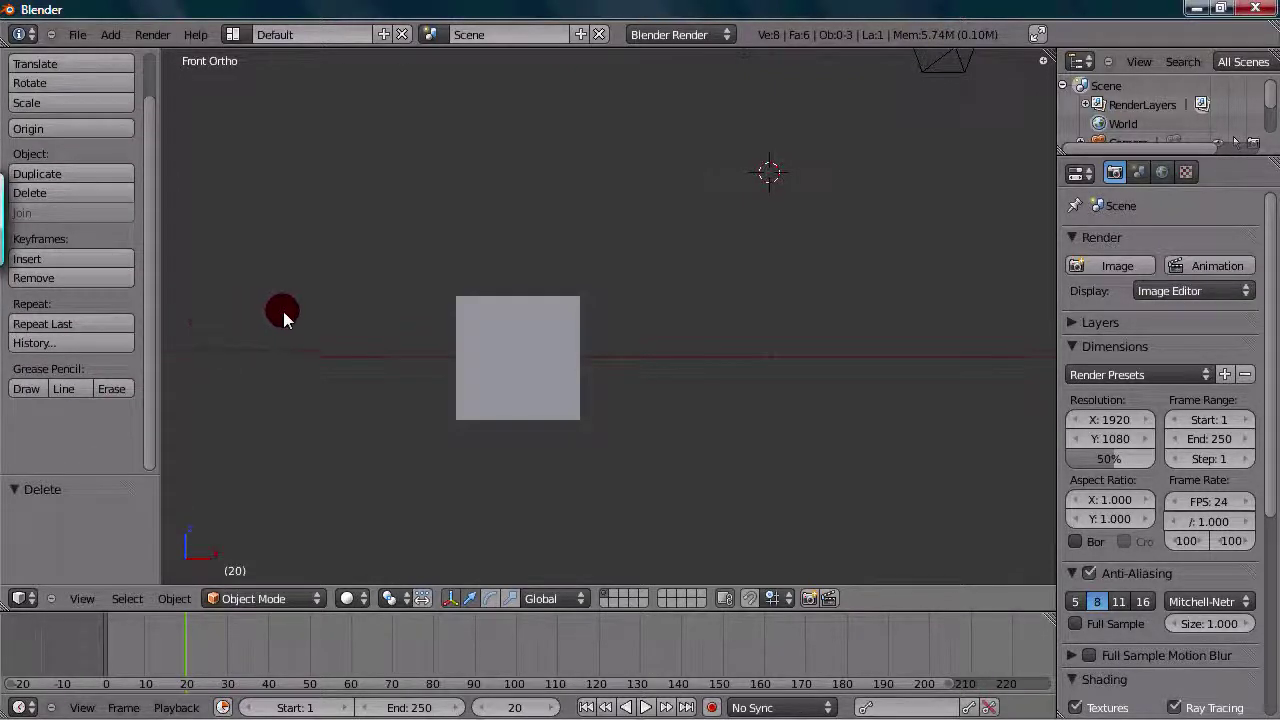
{"action": "scroll", "coordinate": [283, 311], "scroll_direction": "down", "scroll_amount": 2}
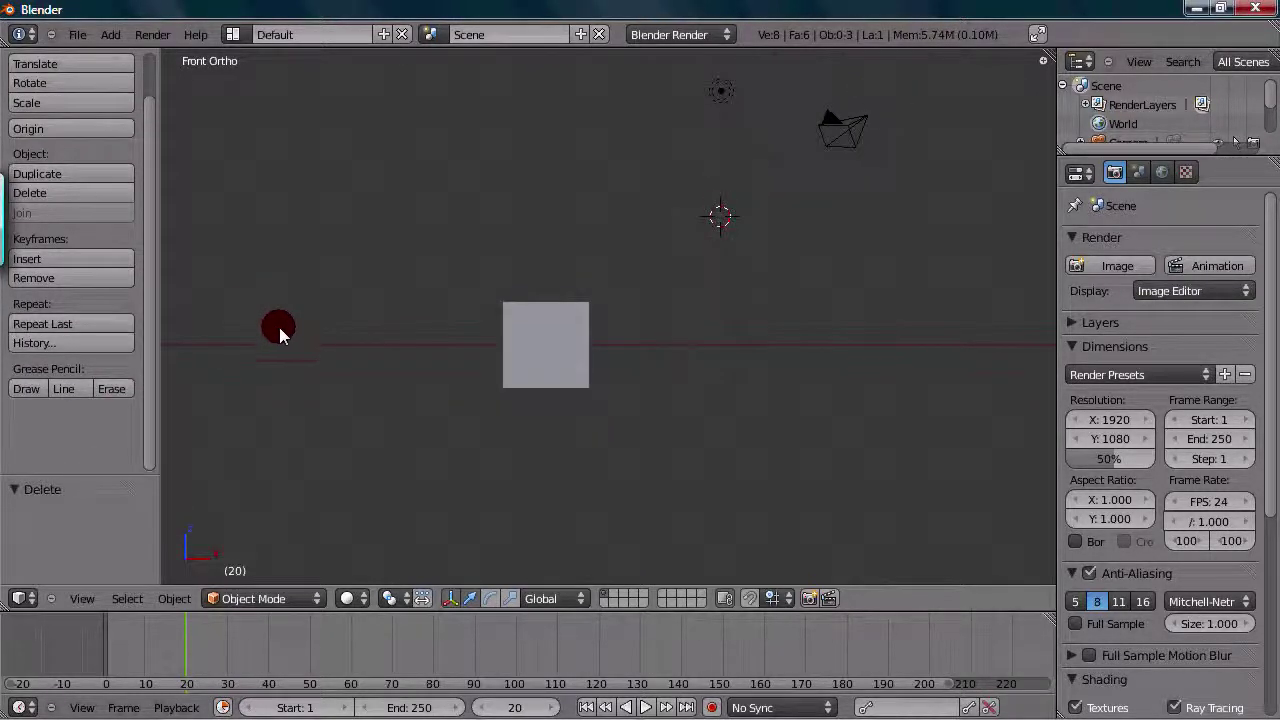
{"action": "left_click", "coordinate": [40, 390]}
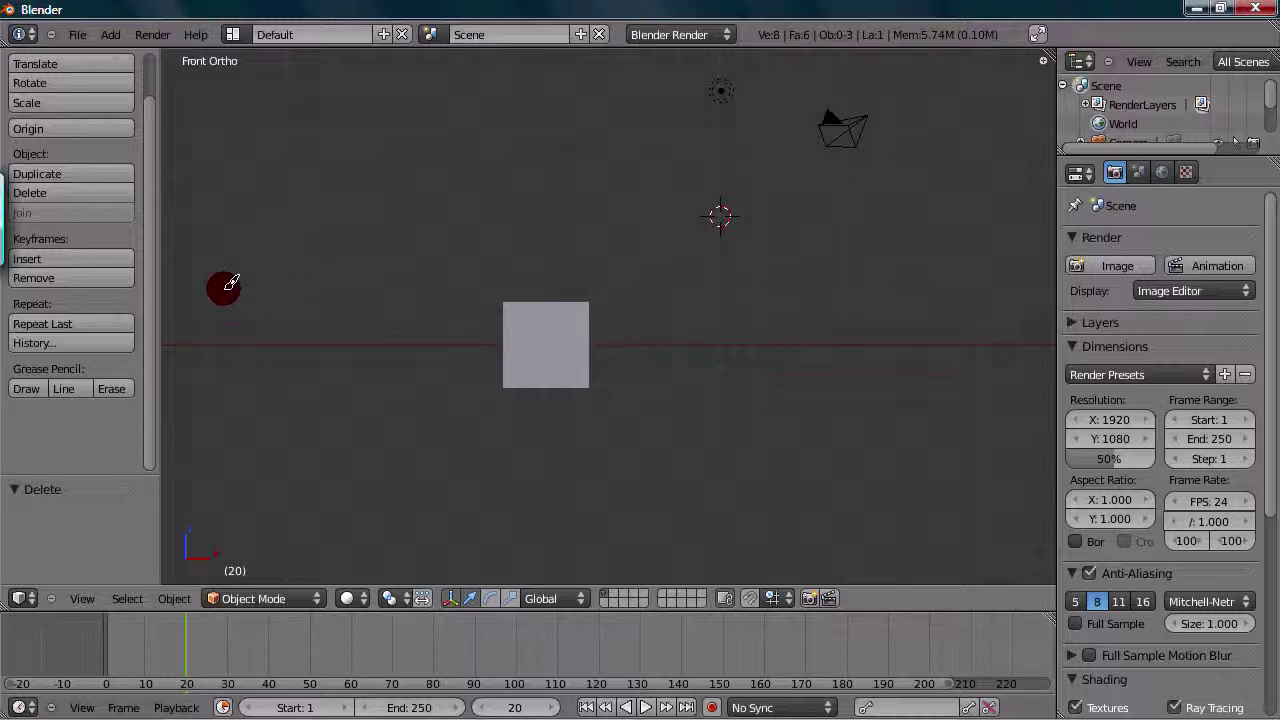
{"action": "mouse_move", "coordinate": [334, 312]}
{"action": "left_mouse_down"}
{"action": "mouse_move", "coordinate": [376, 207]}
{"action": "mouse_move", "coordinate": [447, 265]}
{"action": "mouse_move", "coordinate": [550, 211]}
{"action": "mouse_move", "coordinate": [585, 272]}
{"action": "mouse_move", "coordinate": [661, 253]}
{"action": "mouse_move", "coordinate": [648, 356]}
{"action": "mouse_move", "coordinate": [683, 401]}
{"action": "mouse_move", "coordinate": [594, 481]}
{"action": "mouse_move", "coordinate": [485, 405]}
{"action": "mouse_move", "coordinate": [394, 441]}
{"action": "mouse_move", "coordinate": [385, 345]}
{"action": "mouse_move", "coordinate": [350, 312]}
{"action": "left_mouse_up"}
{"action": "mouse_move", "coordinate": [487, 330]}
{"action": "middle_mouse_down"}
{"action": "mouse_move", "coordinate": [423, 429]}
{"action": "mouse_move", "coordinate": [623, 371]}
{"action": "mouse_move", "coordinate": [711, 388]}
{"action": "mouse_move", "coordinate": [217, 400]}
{"action": "middle_mouse_up"}
{"action": "left_click", "coordinate": [130, 395]}
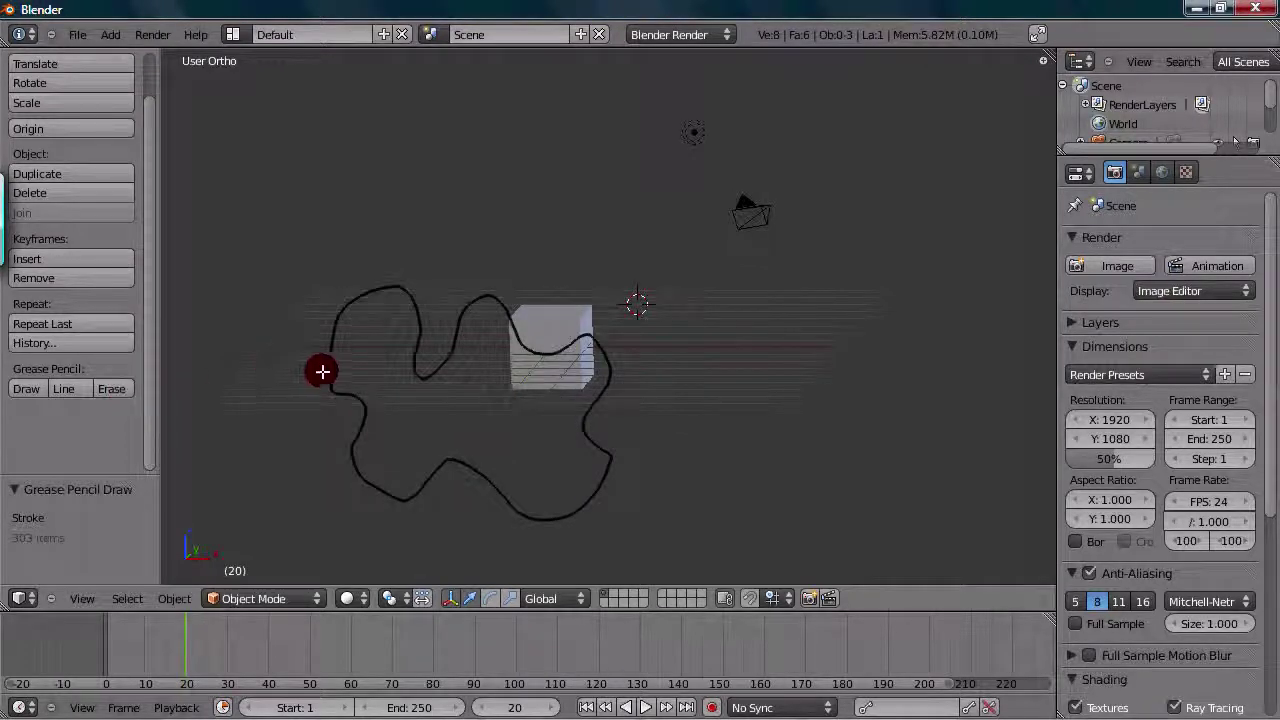
{"action": "mouse_move", "coordinate": [323, 369]}
{"action": "left_mouse_down"}
{"action": "mouse_move", "coordinate": [423, 286]}
{"action": "mouse_move", "coordinate": [523, 286]}
{"action": "mouse_move", "coordinate": [258, 360]}
{"action": "left_mouse_up"}
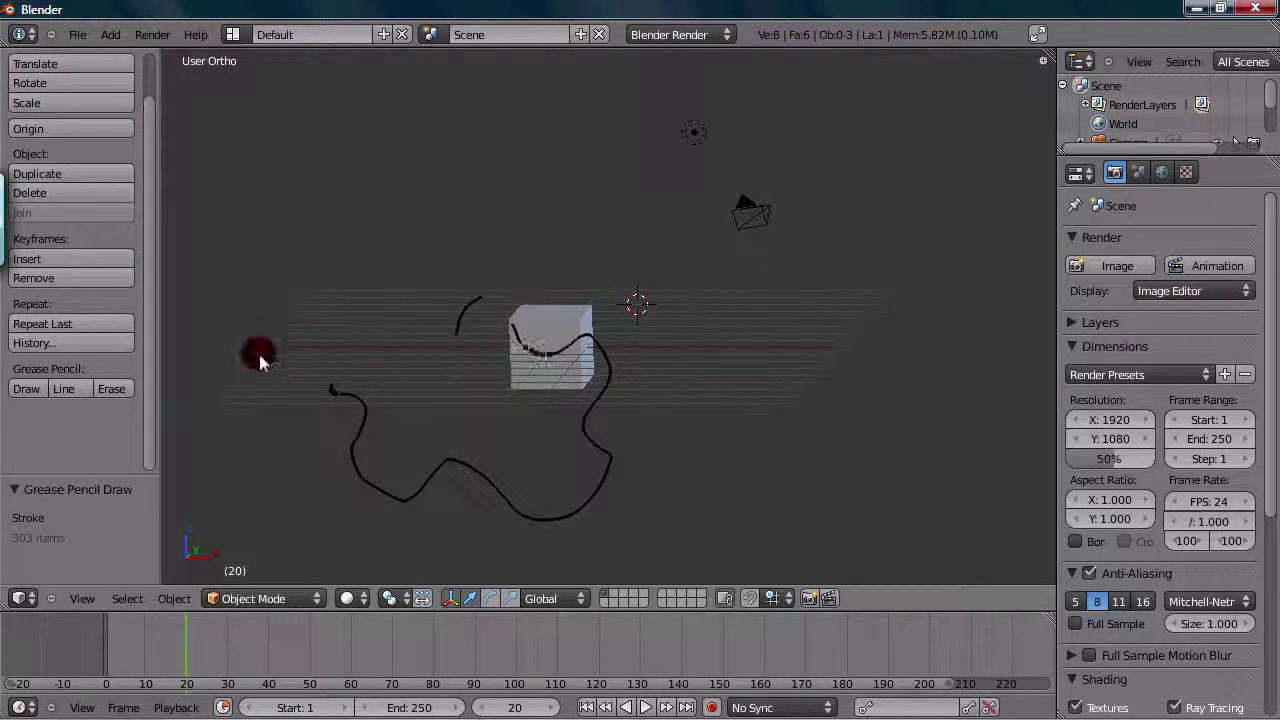
Draw two straight Grease Pencil lines beside the cube, one long diagonal and one steeper and shorter.
{"action": "left_click", "coordinate": [77, 394]}
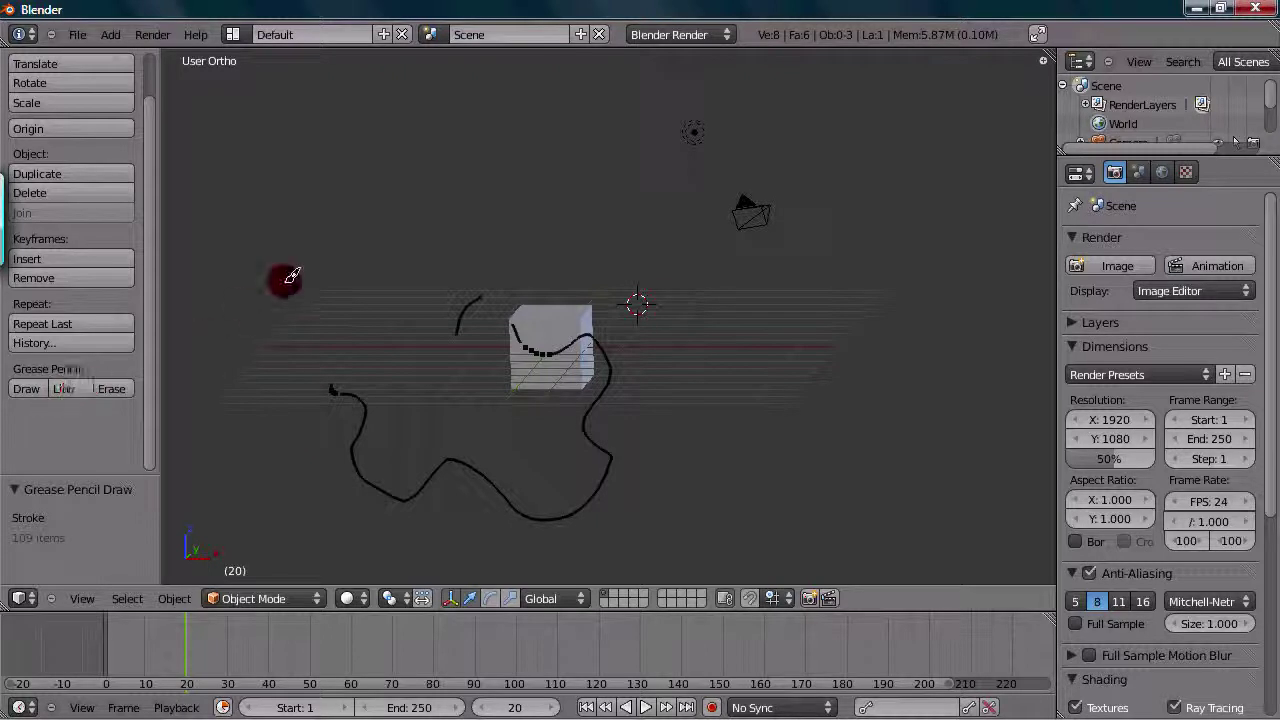
{"action": "mouse_move", "coordinate": [292, 365]}
{"action": "left_mouse_down"}
{"action": "mouse_move", "coordinate": [416, 237]}
{"action": "mouse_move", "coordinate": [421, 211]}
{"action": "mouse_move", "coordinate": [532, 178]}
{"action": "left_mouse_up"}
{"action": "left_click", "coordinate": [510, 190]}
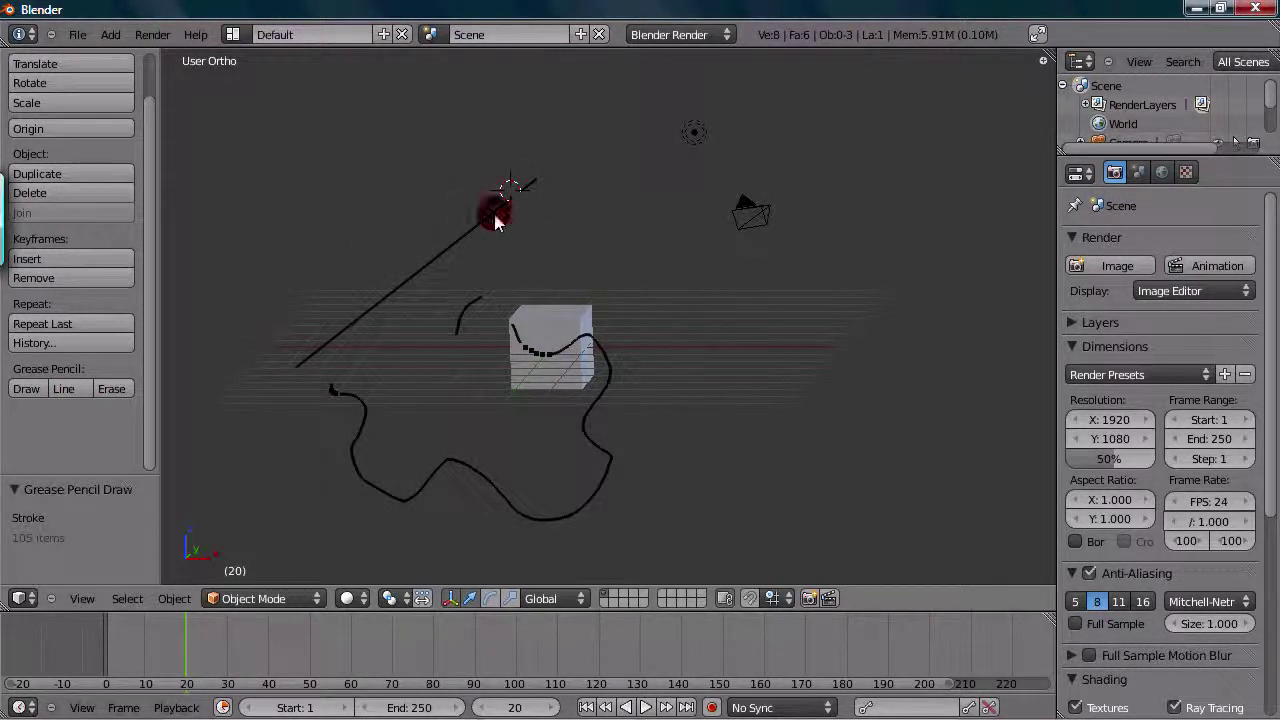
{"action": "left_click", "coordinate": [63, 389]}
{"action": "mouse_move", "coordinate": [266, 409]}
{"action": "left_mouse_down"}
{"action": "mouse_move", "coordinate": [300, 194]}
{"action": "mouse_move", "coordinate": [316, 203]}
{"action": "left_mouse_up"}
{"action": "left_click", "coordinate": [389, 313]}
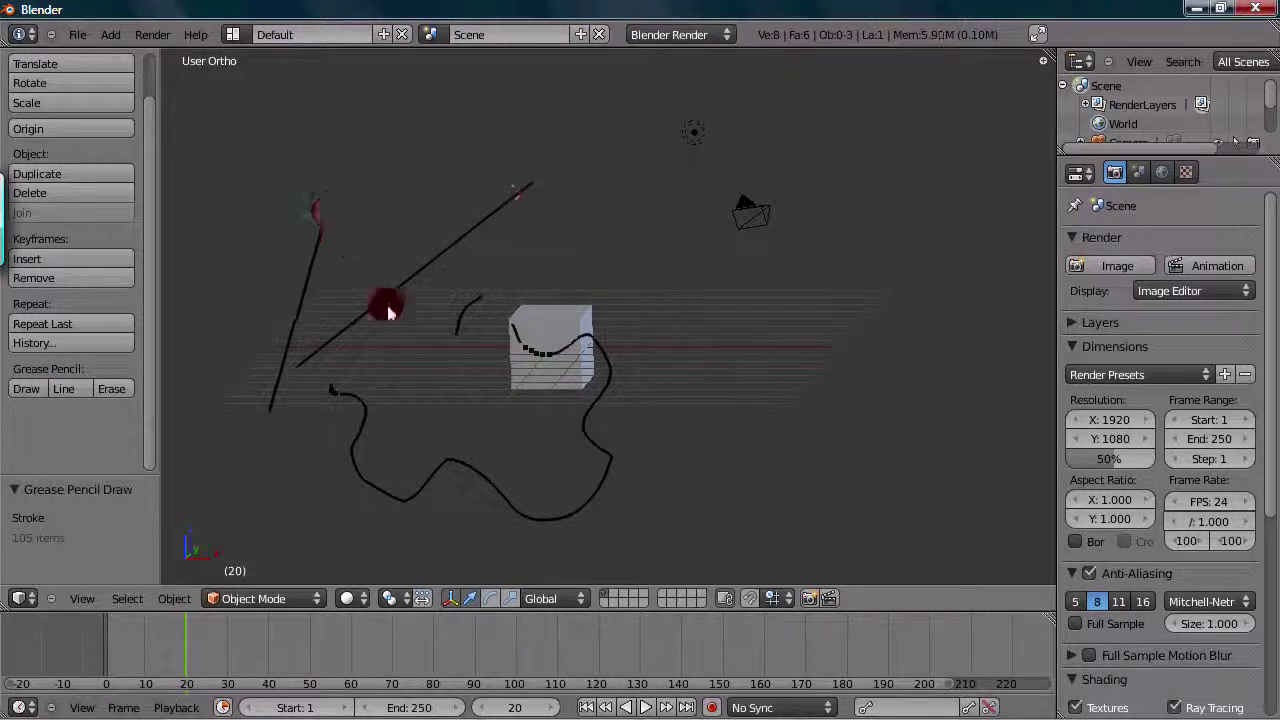
{"action": "left_click", "coordinate": [300, 266]}
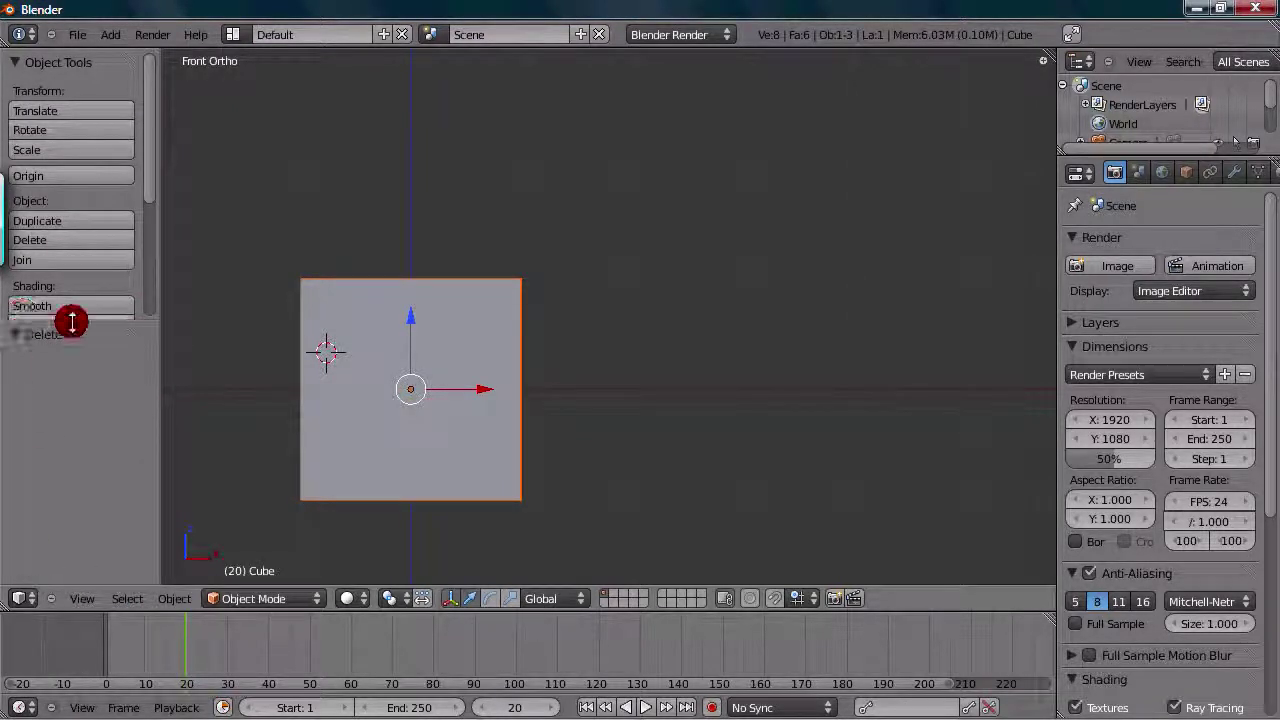
Duplicate the cube and place the copy about 3.026 units along the X axis.
{"action": "left_click_drag", "start_coordinate": [43, 323], "coordinate": [43, 351]}
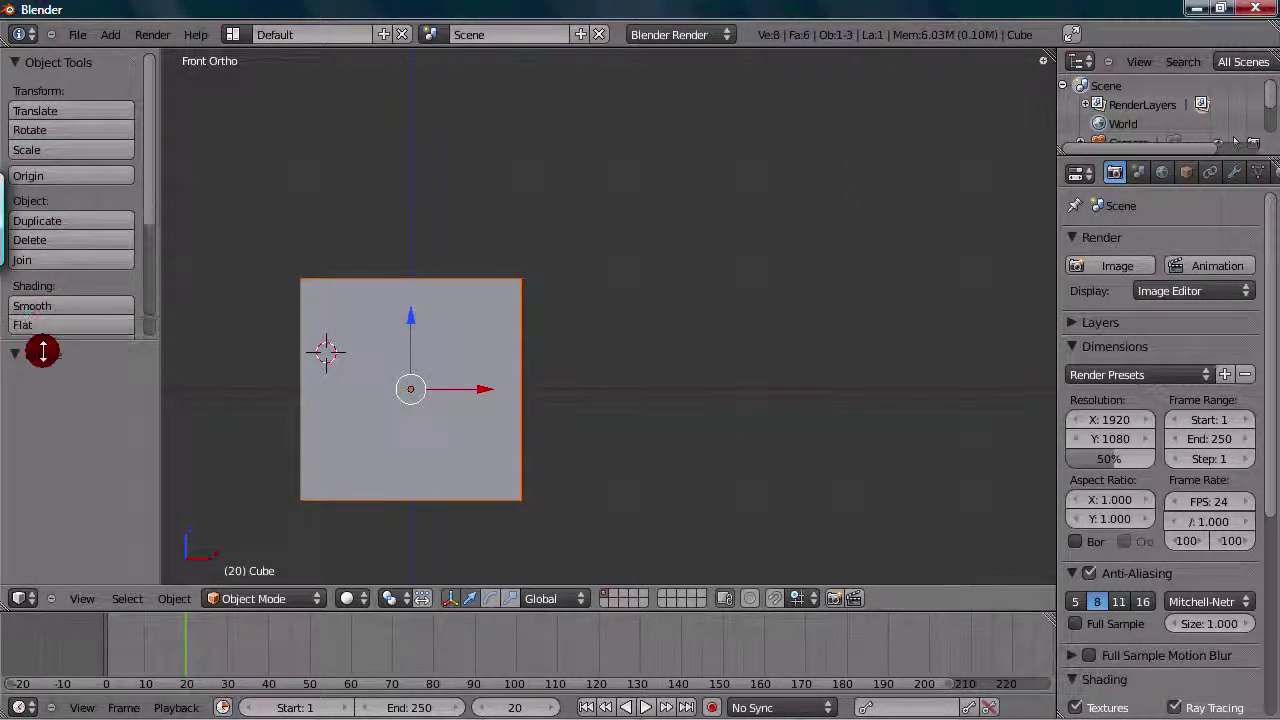
{"action": "left_click", "coordinate": [63, 401]}
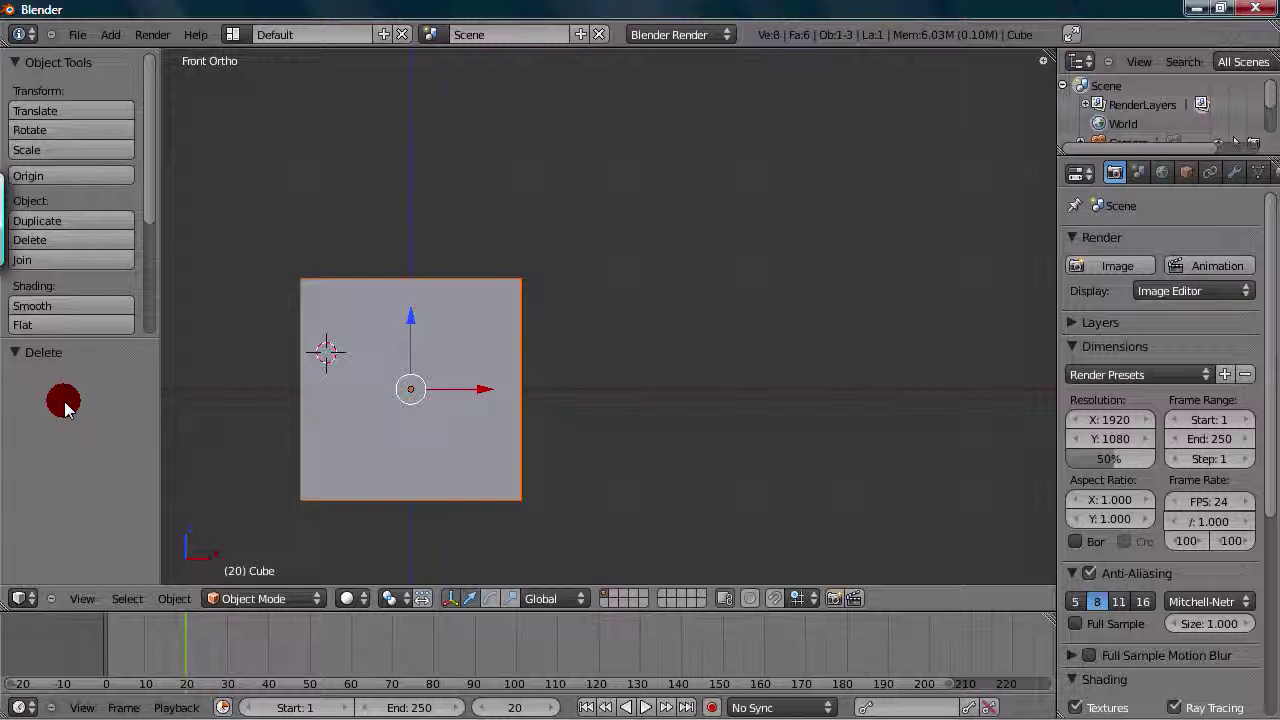
{"action": "right_click", "coordinate": [395, 410]}
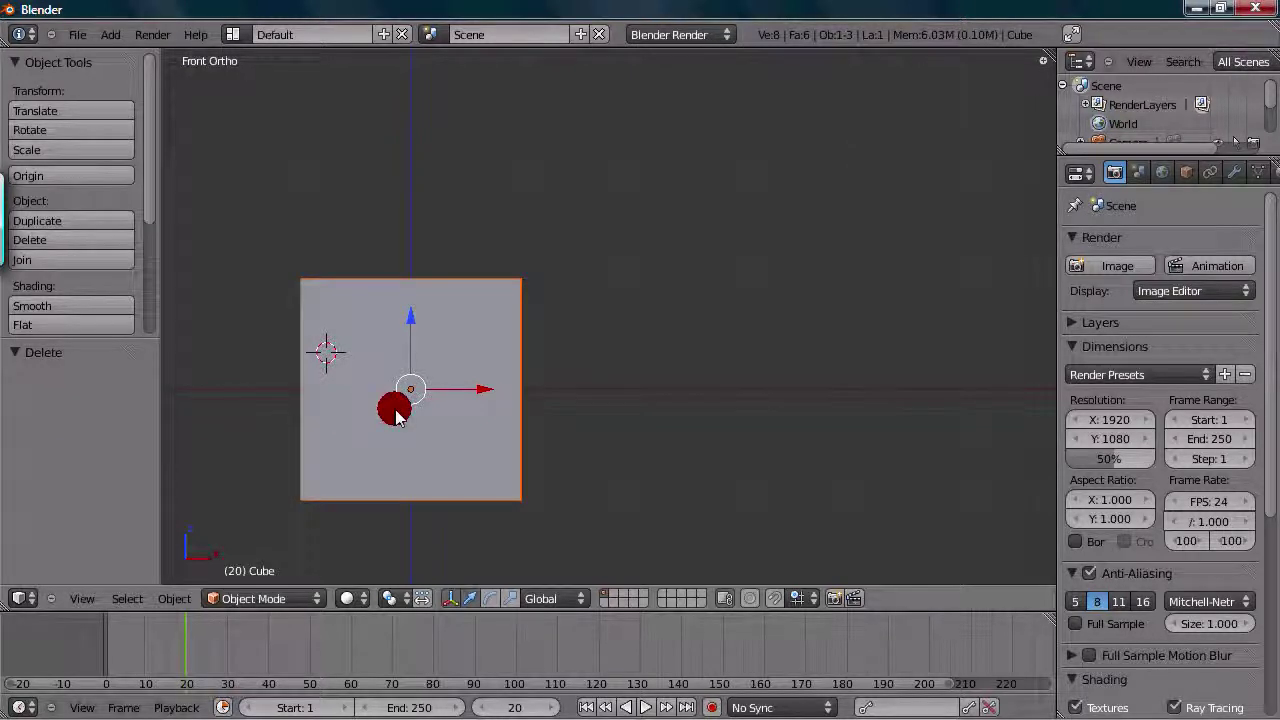
{"action": "scroll", "coordinate": [338, 400], "scroll_direction": "down", "scroll_amount": 2}
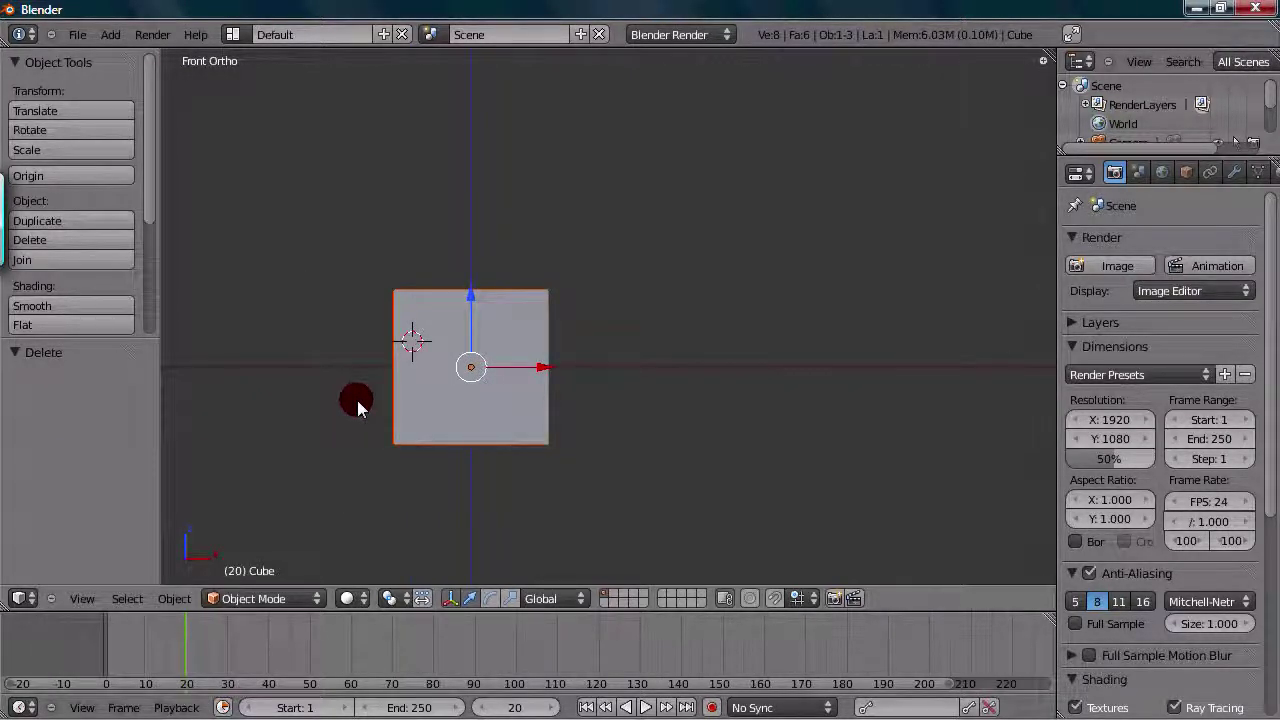
{"action": "key", "text": "shift+d"}
{"action": "key", "text": "x"}
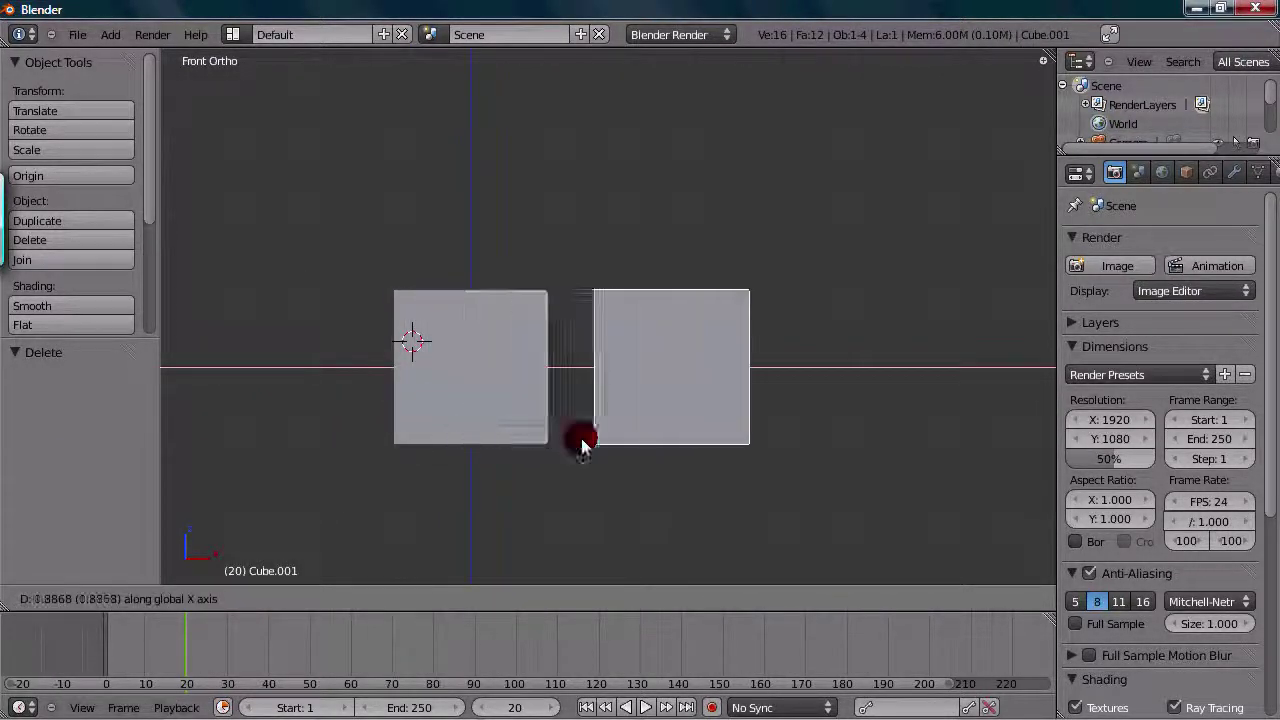
{"action": "left_click", "coordinate": [589, 442]}
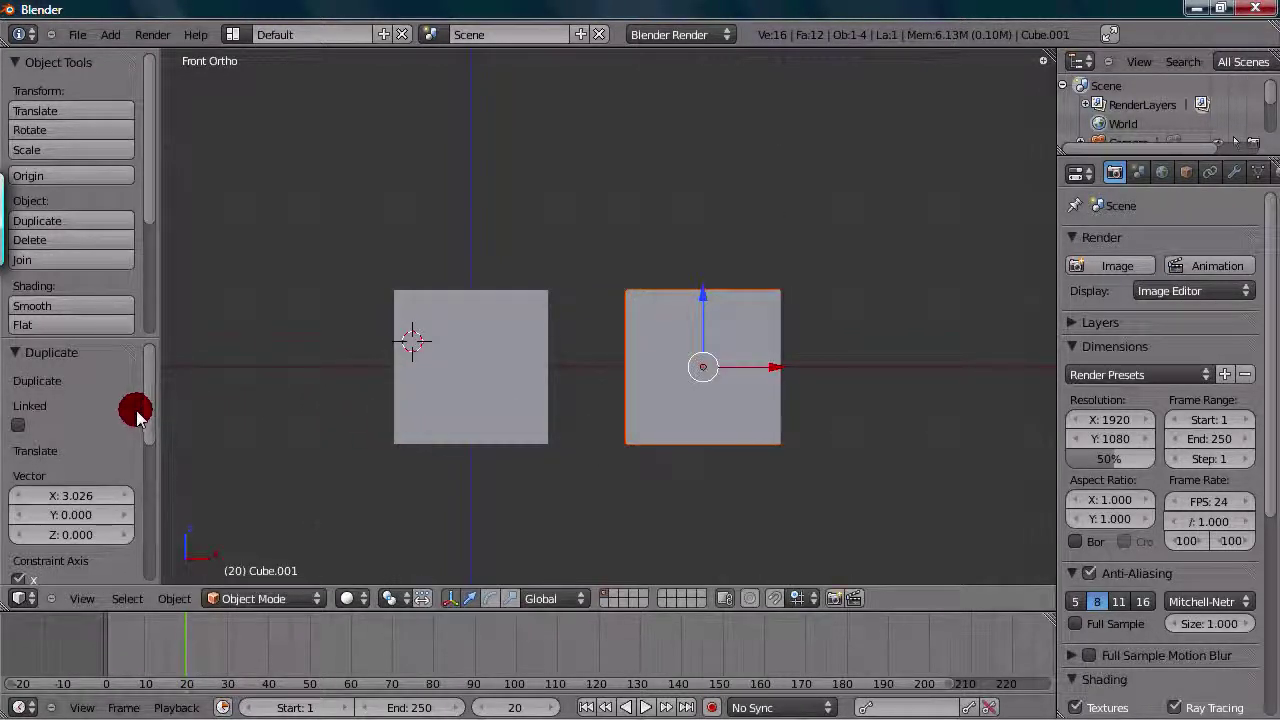
Examine the Duplicate operation's settings: Linked, translation vector, constraint axis, orientation, mirror editing and proportional editing.
{"action": "scroll", "coordinate": [137, 415], "scroll_direction": "down", "scroll_amount": 2}
{"action": "scroll", "coordinate": [137, 415], "scroll_direction": "up", "scroll_amount": 2}
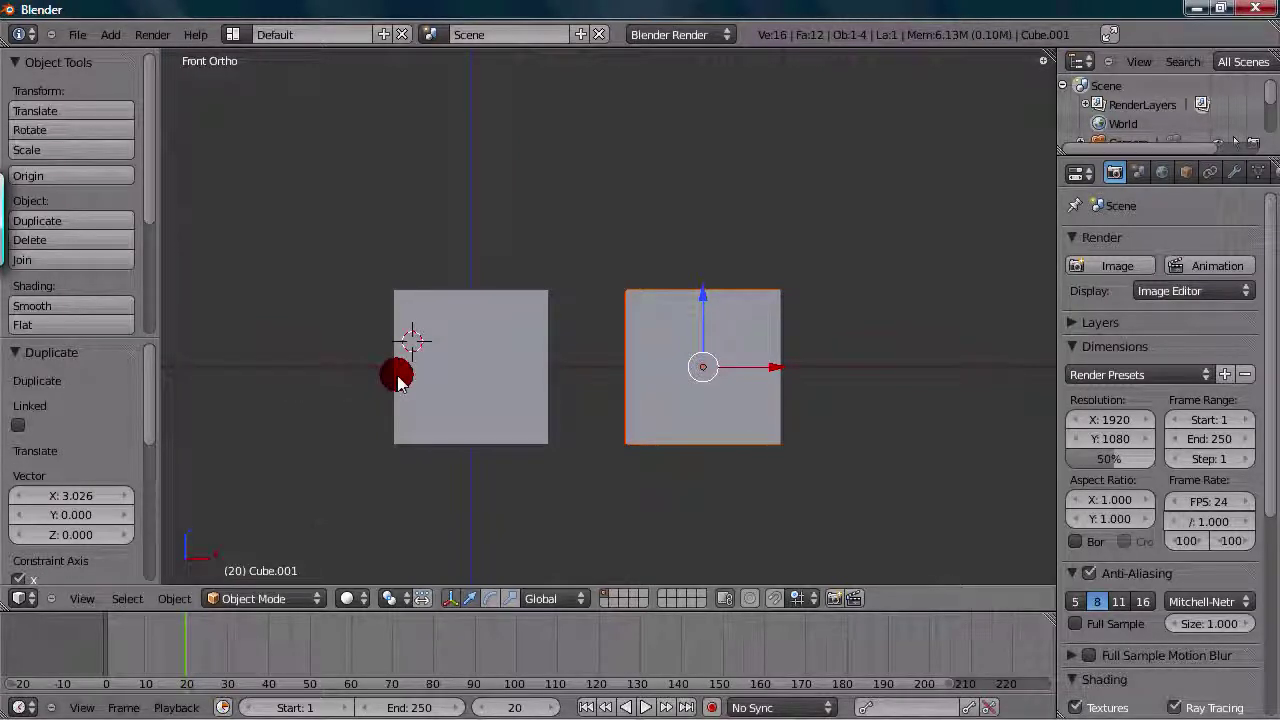
{"action": "left_click", "coordinate": [40, 420]}
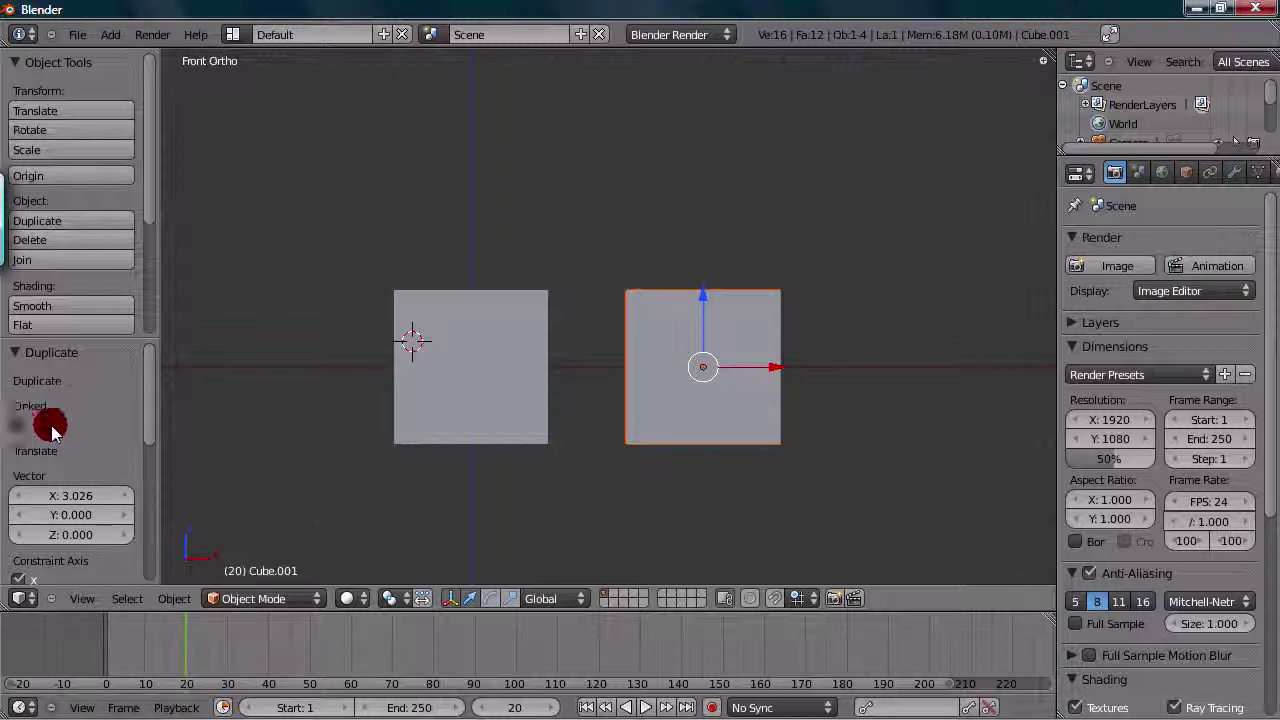
{"action": "scroll", "coordinate": [51, 425], "scroll_direction": "down", "scroll_amount": 4}
{"action": "left_click_drag", "start_coordinate": [108, 425], "coordinate": [23, 417]}
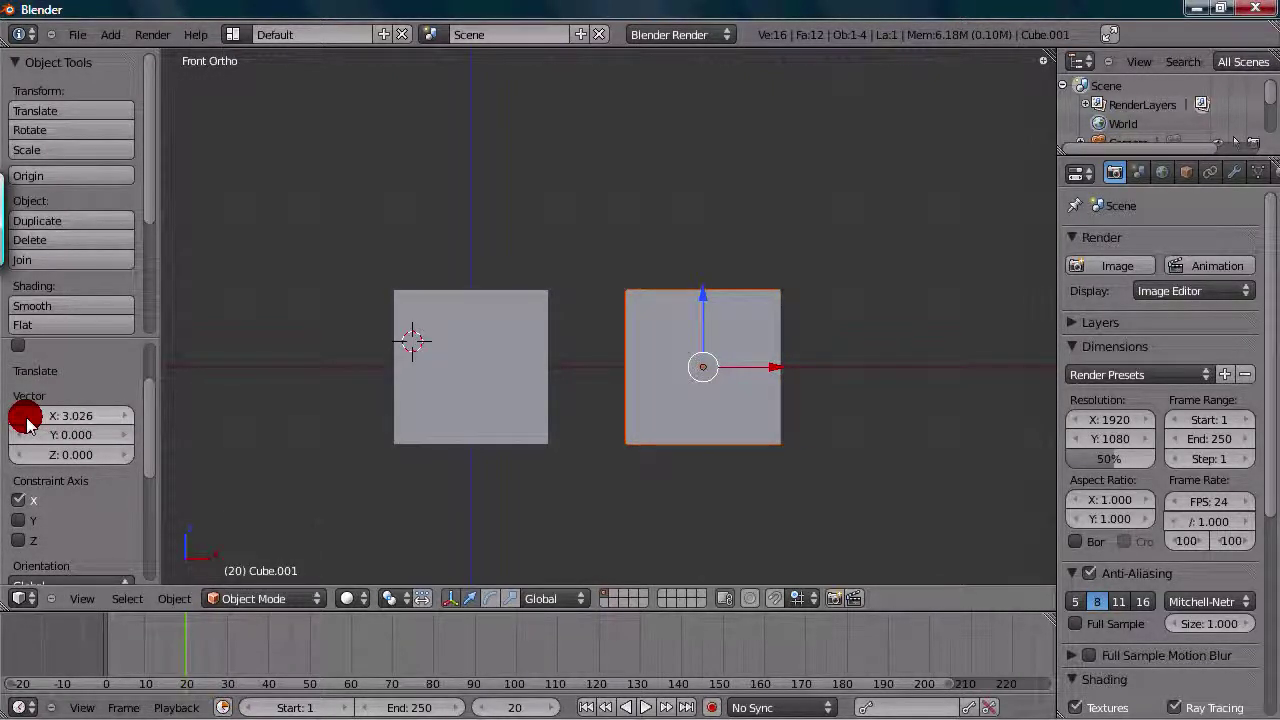
{"action": "scroll", "coordinate": [30, 430], "scroll_direction": "down", "scroll_amount": 2}
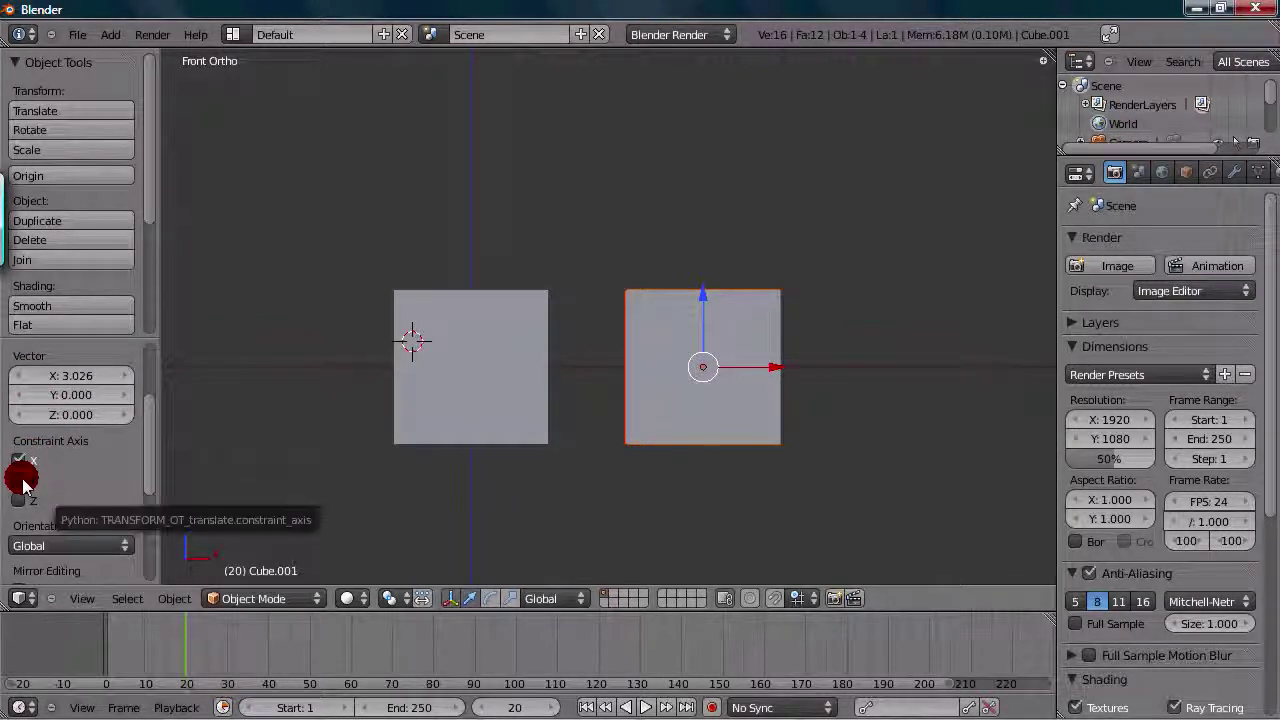
{"action": "scroll", "coordinate": [30, 470], "scroll_direction": "down", "scroll_amount": 3}
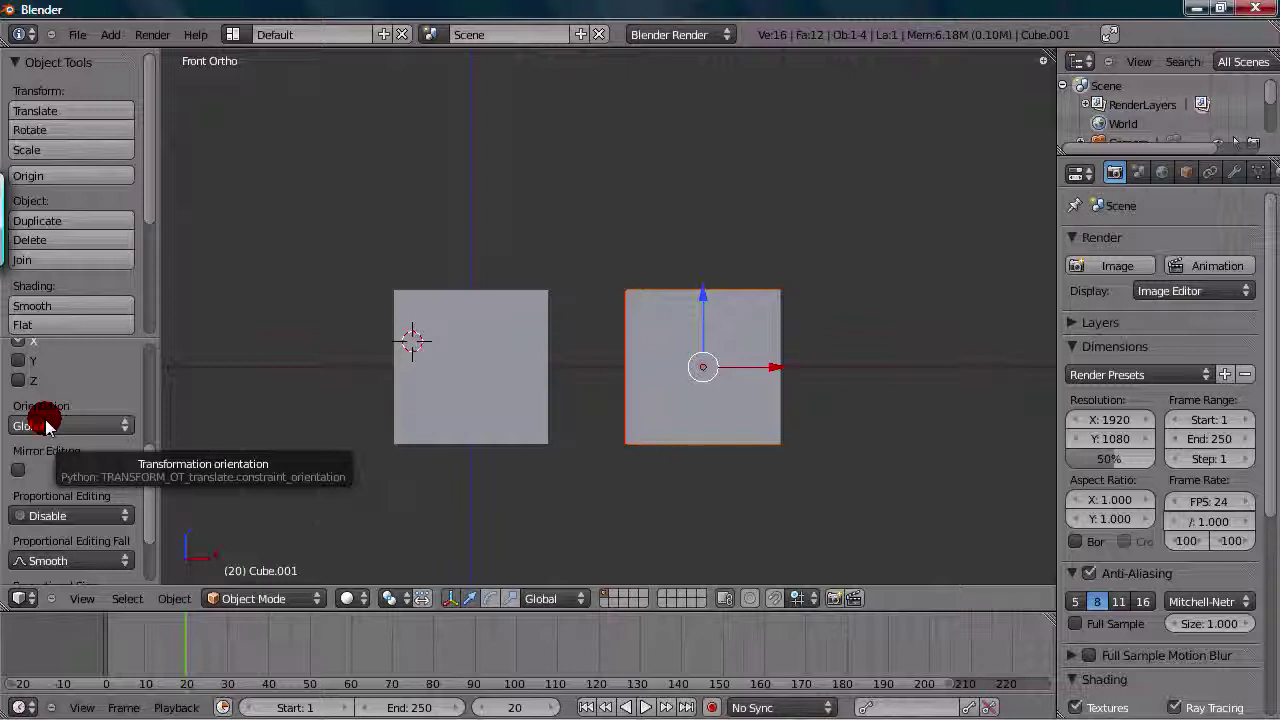
{"action": "scroll", "coordinate": [44, 424], "scroll_direction": "up", "scroll_amount": 2}
{"action": "scroll", "coordinate": [40, 421], "scroll_direction": "down", "scroll_amount": 3}
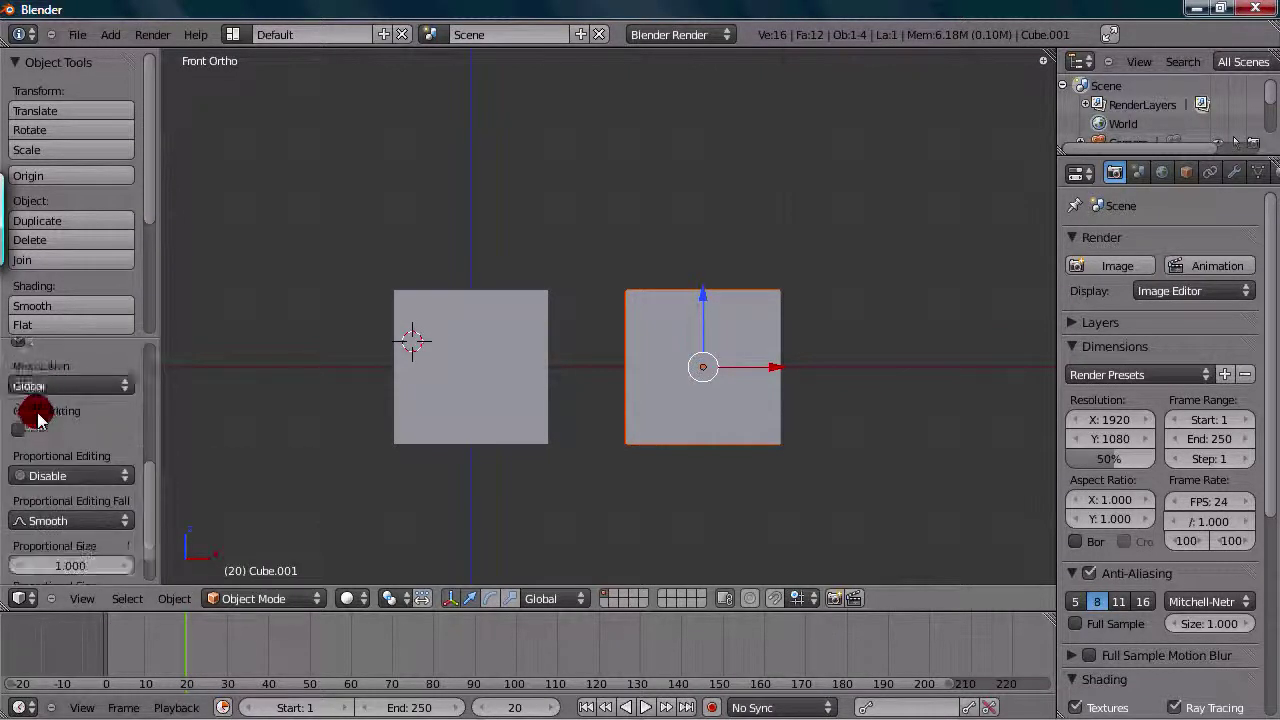
{"action": "scroll", "coordinate": [37, 420], "scroll_direction": "up", "scroll_amount": 5}
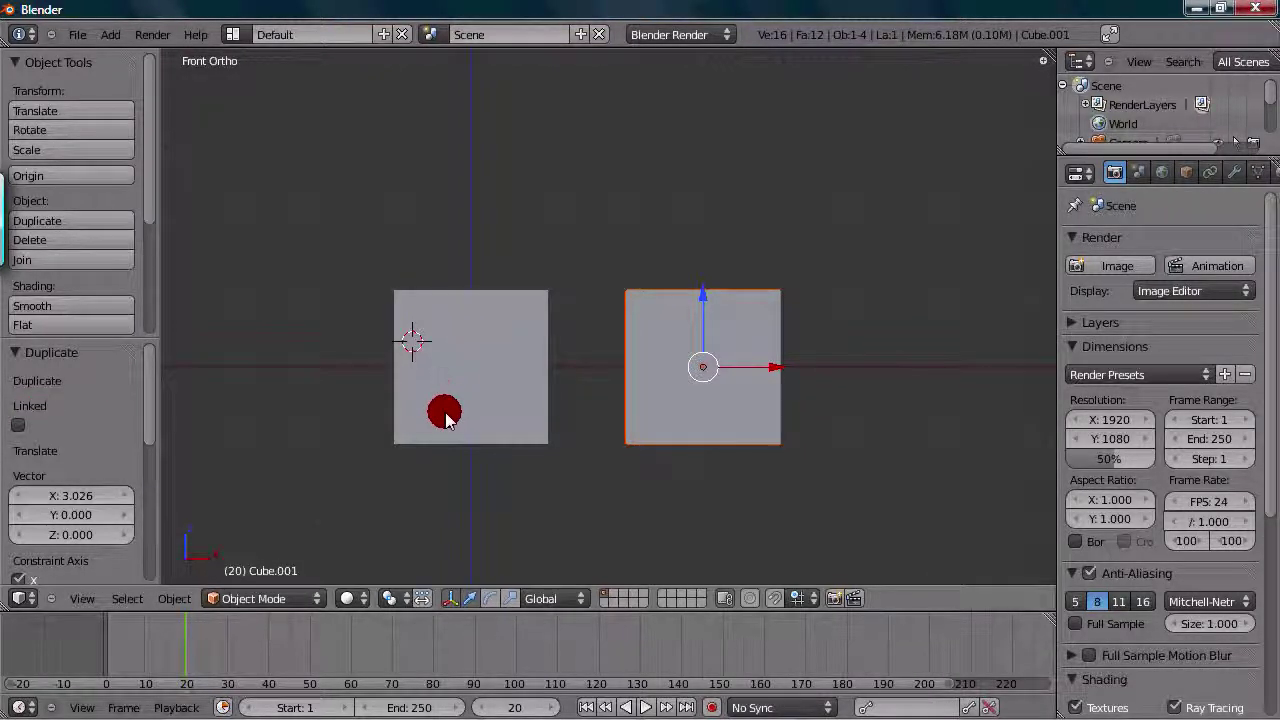
Scale the cube copy uniformly to about 0.835.
{"action": "key", "text": "s"}
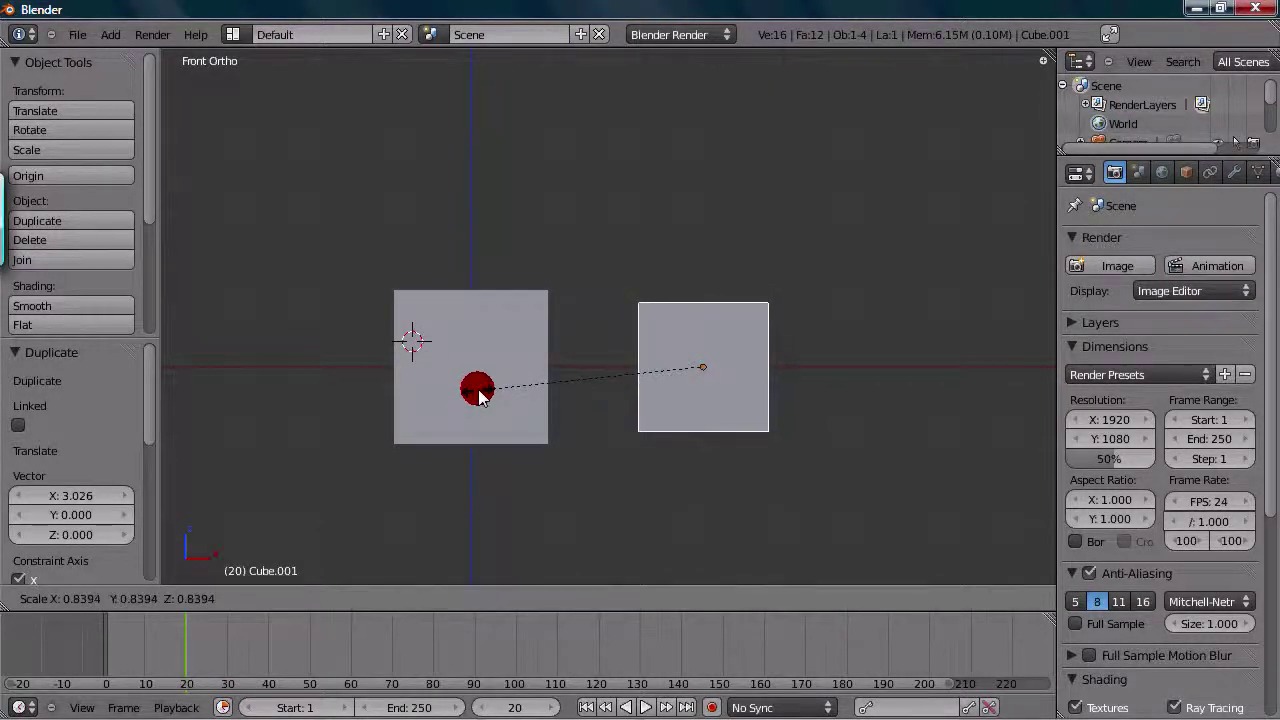
{"action": "left_click", "coordinate": [475, 390]}
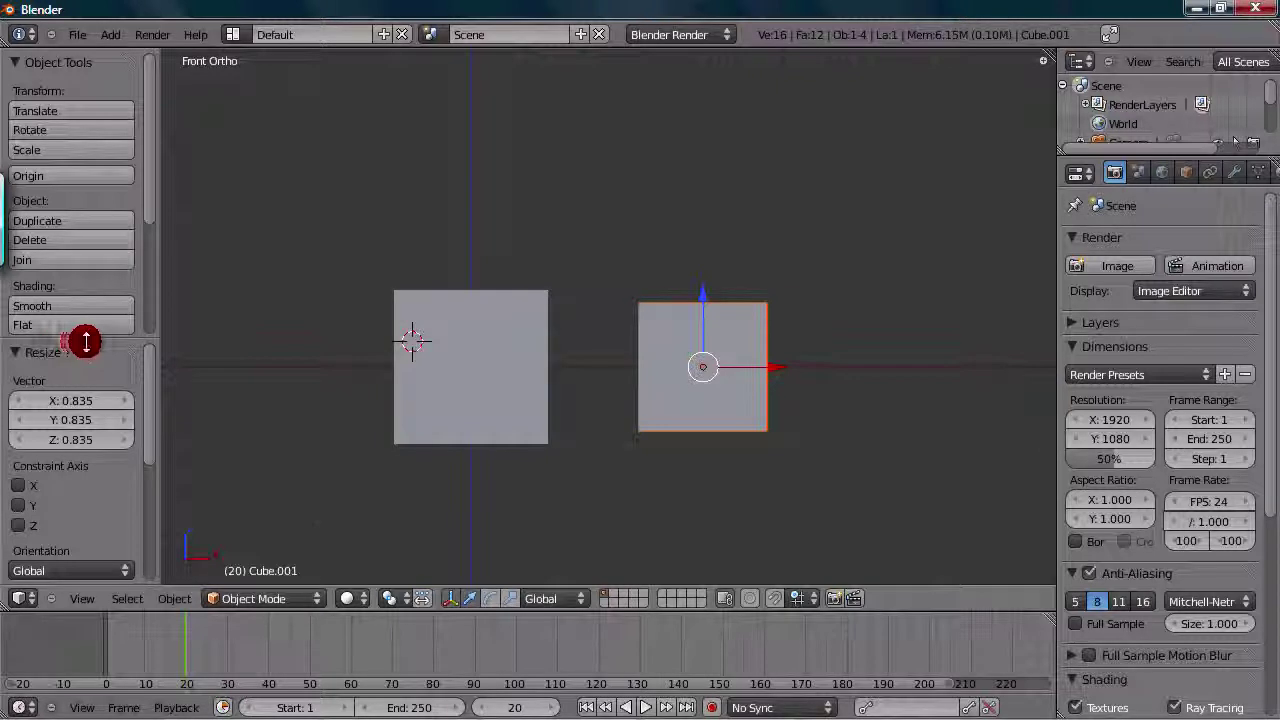
Delete the scaled cube copy.
{"action": "scroll", "coordinate": [390, 222], "scroll_direction": "down", "scroll_amount": 3}
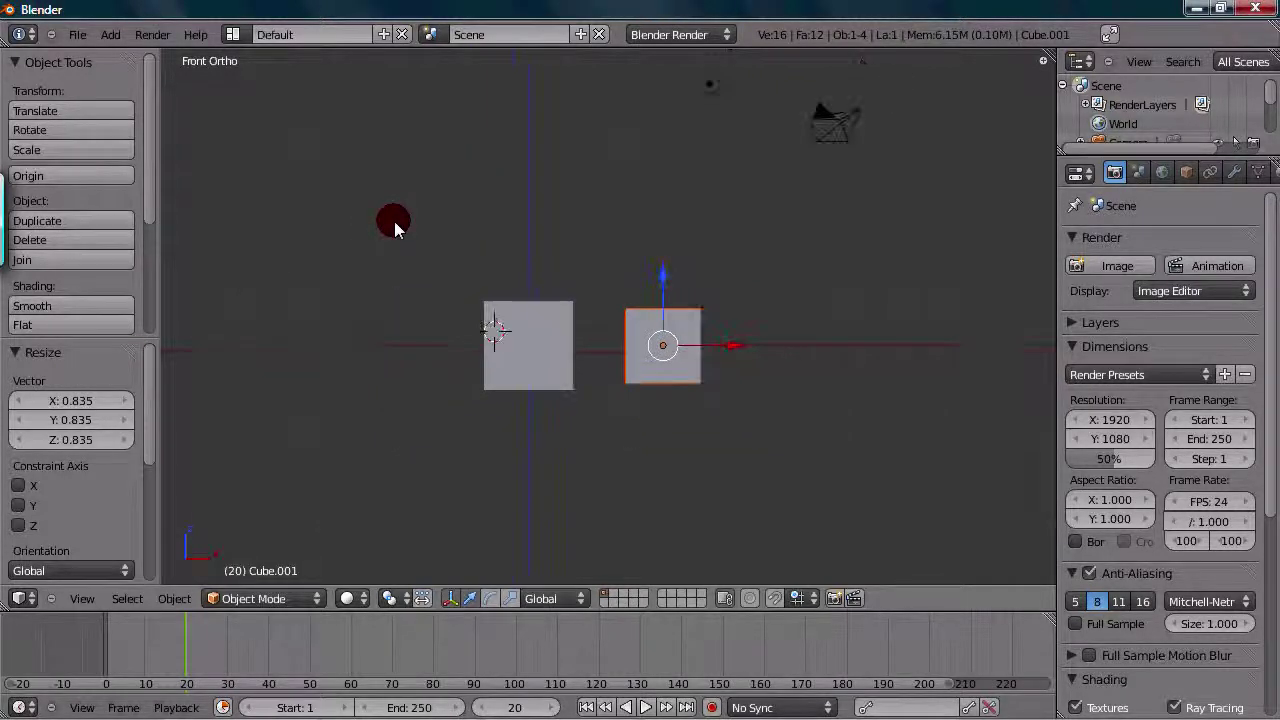
{"action": "scroll", "coordinate": [398, 225], "scroll_direction": "up", "scroll_amount": 3}
{"action": "scroll", "coordinate": [400, 230], "scroll_direction": "down", "scroll_amount": 3}
{"action": "scroll", "coordinate": [400, 231], "scroll_direction": "up", "scroll_amount": 3}
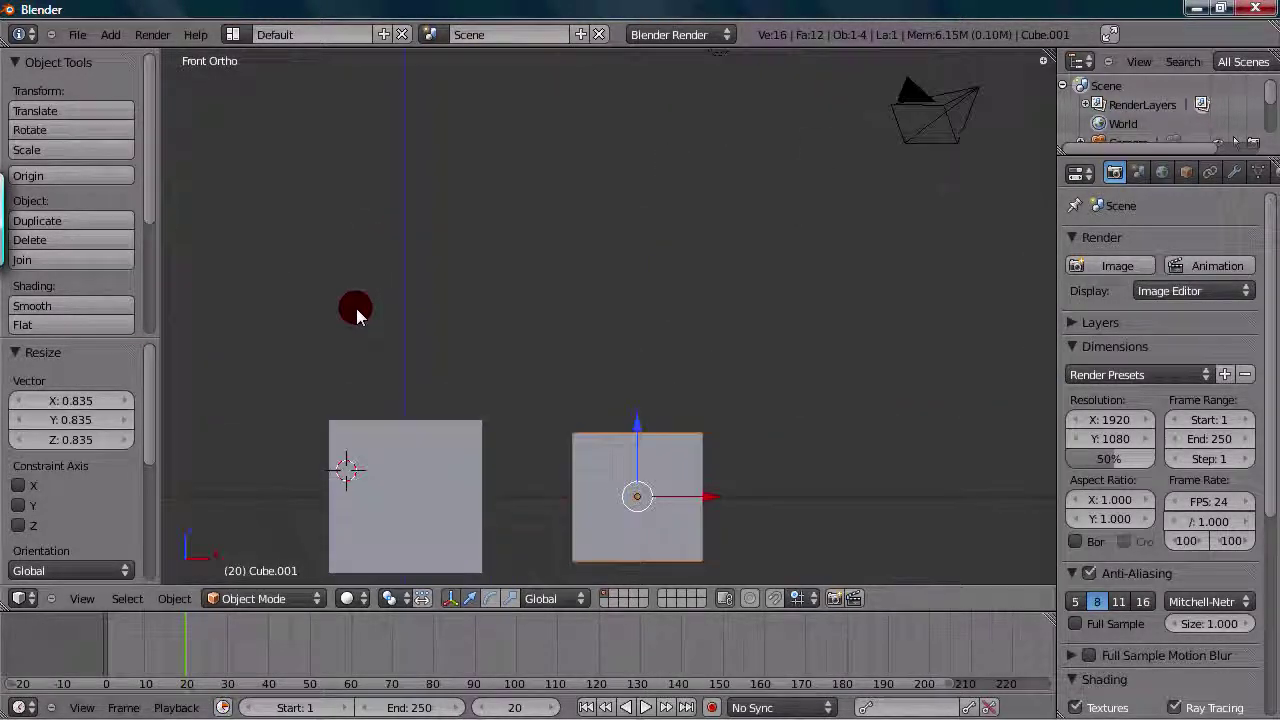
{"action": "scroll", "coordinate": [350, 307], "scroll_direction": "down", "scroll_amount": 2}
{"action": "middle_click_drag", "start_coordinate": [352, 306], "coordinate": [376, 300], "text": "shift"}
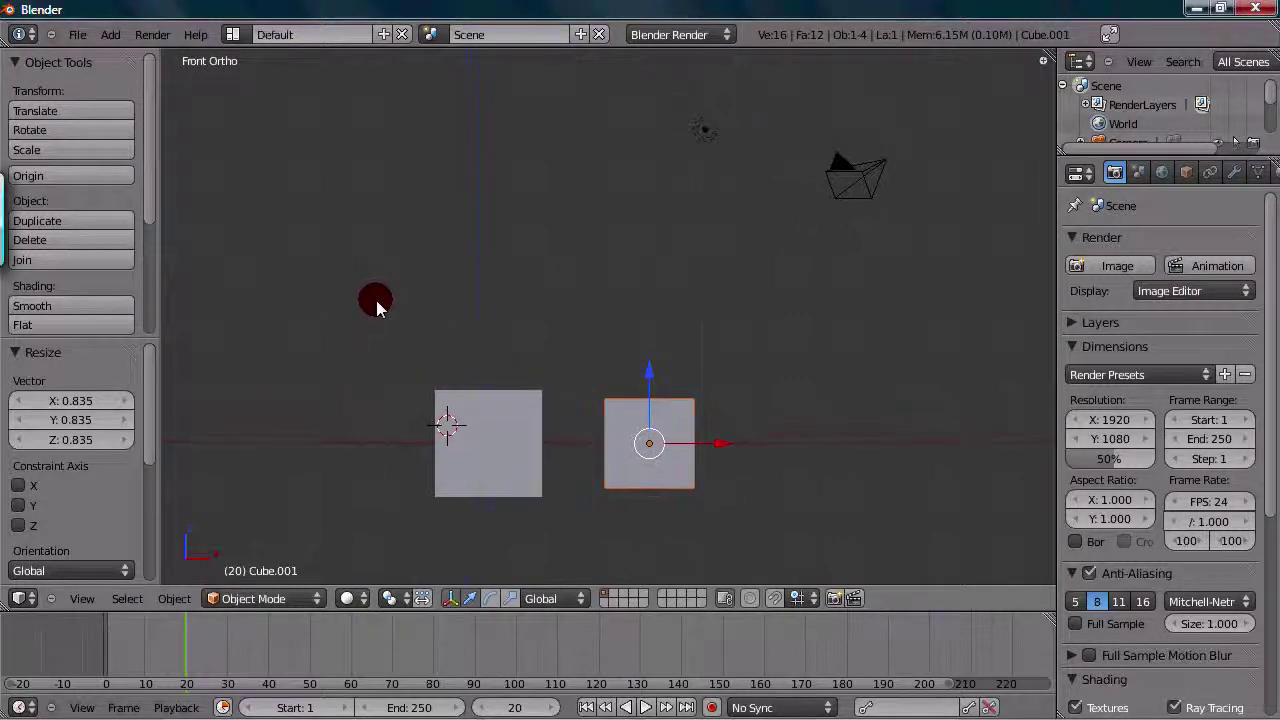
{"action": "key", "text": "x"}
{"action": "left_click", "coordinate": [370, 298]}
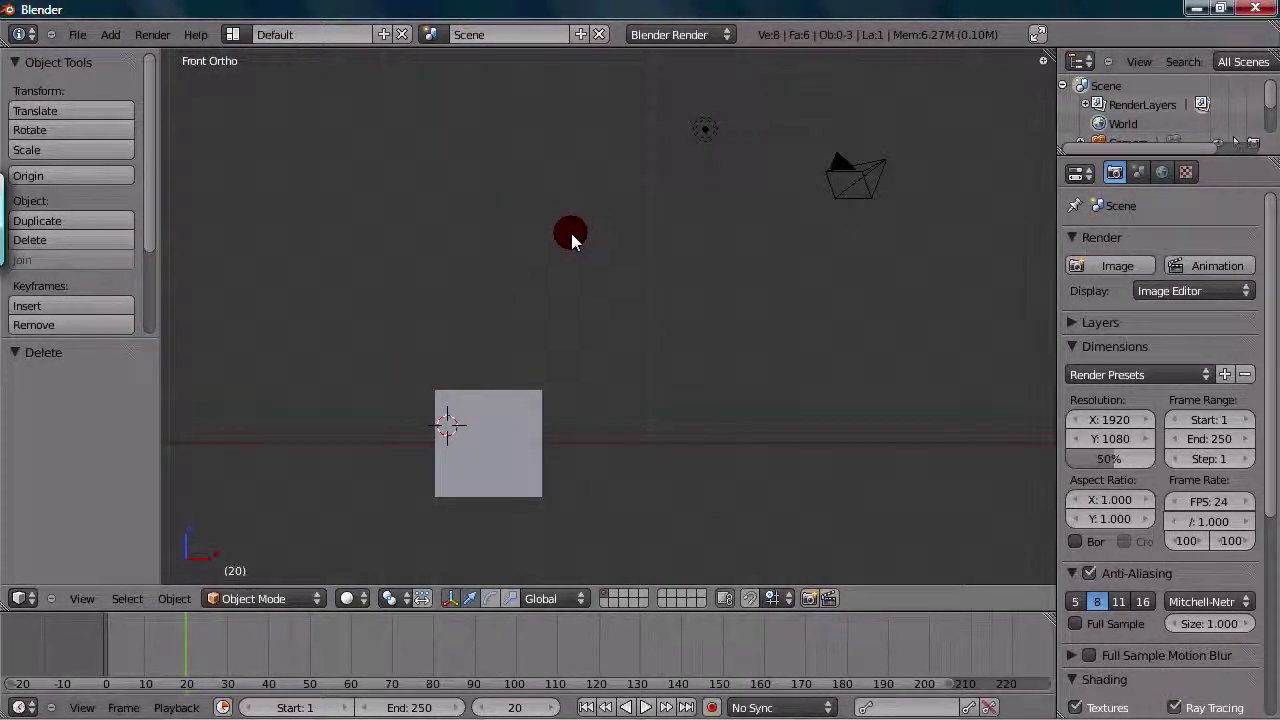
Place the 3D cursor above the cube and add a UV sphere there, at about X 1.975, Z 5.014.
{"action": "left_click", "coordinate": [594, 174]}
{"action": "scroll", "coordinate": [523, 260], "scroll_direction": "up", "scroll_amount": 2}
{"action": "middle_click_drag", "start_coordinate": [523, 257], "coordinate": [521, 309], "text": "shift"}
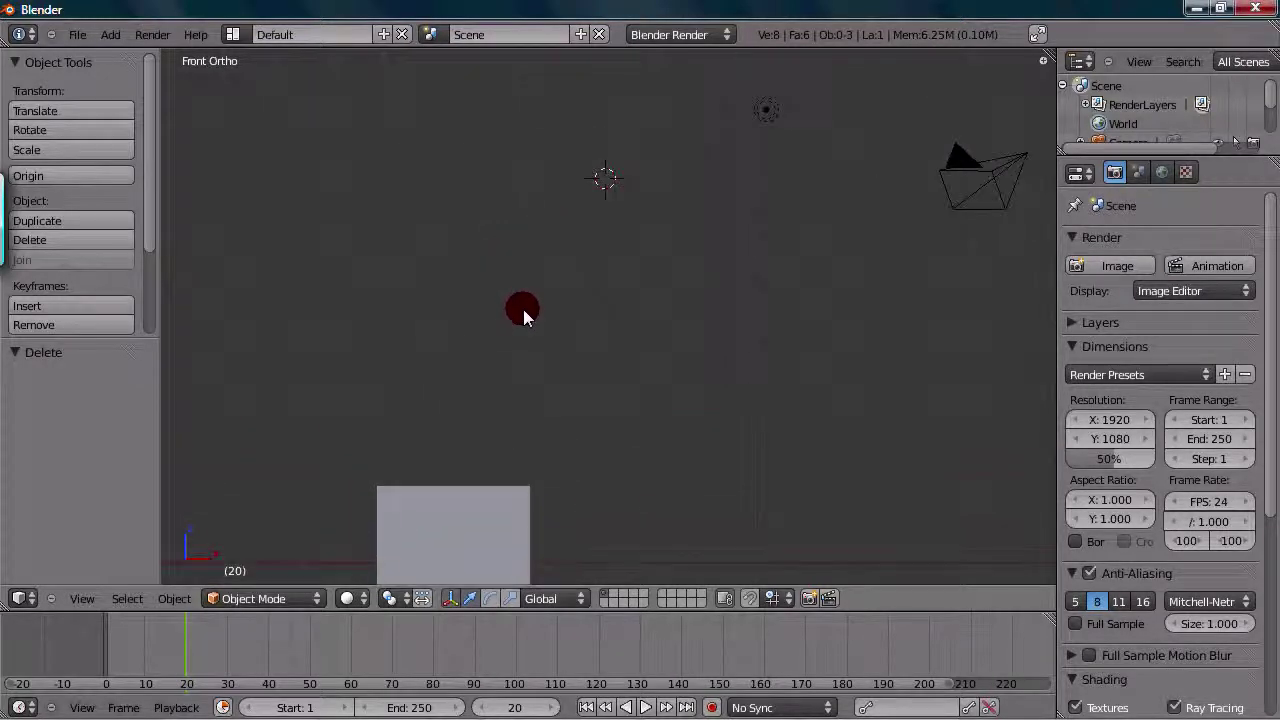
{"action": "scroll", "coordinate": [508, 305], "scroll_direction": "down", "scroll_amount": 3}
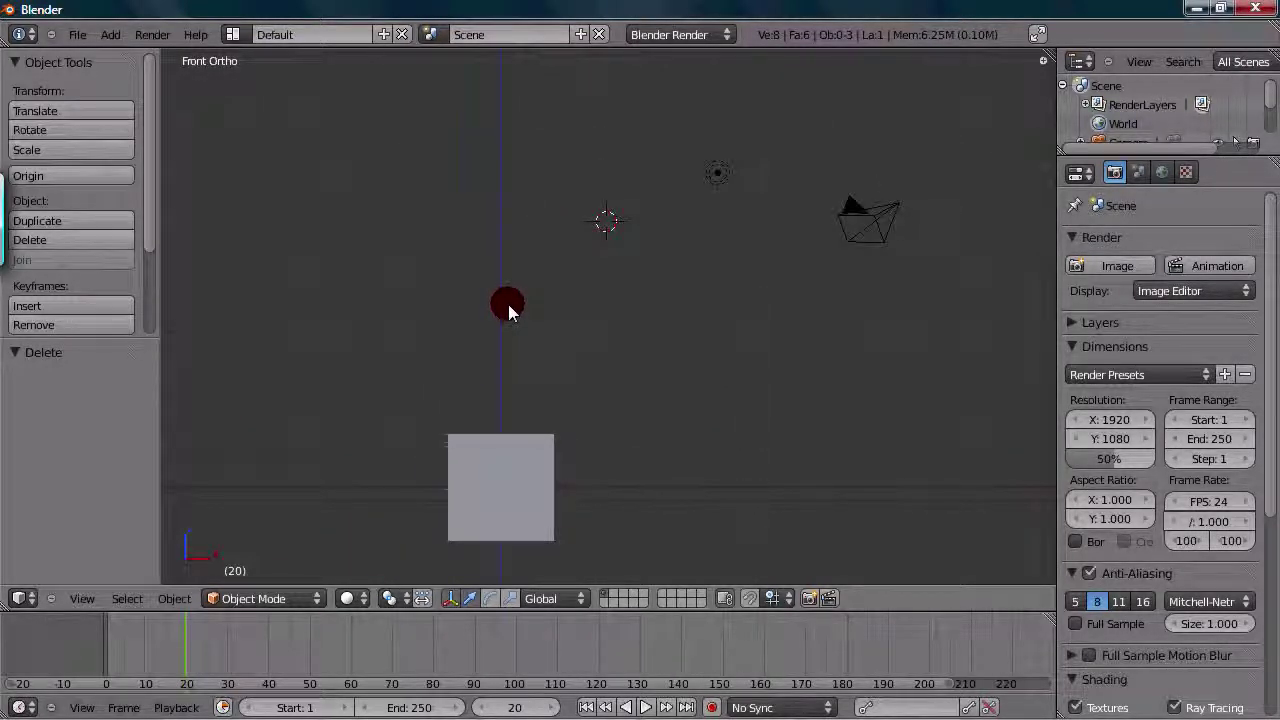
{"action": "key", "text": "shift+a"}
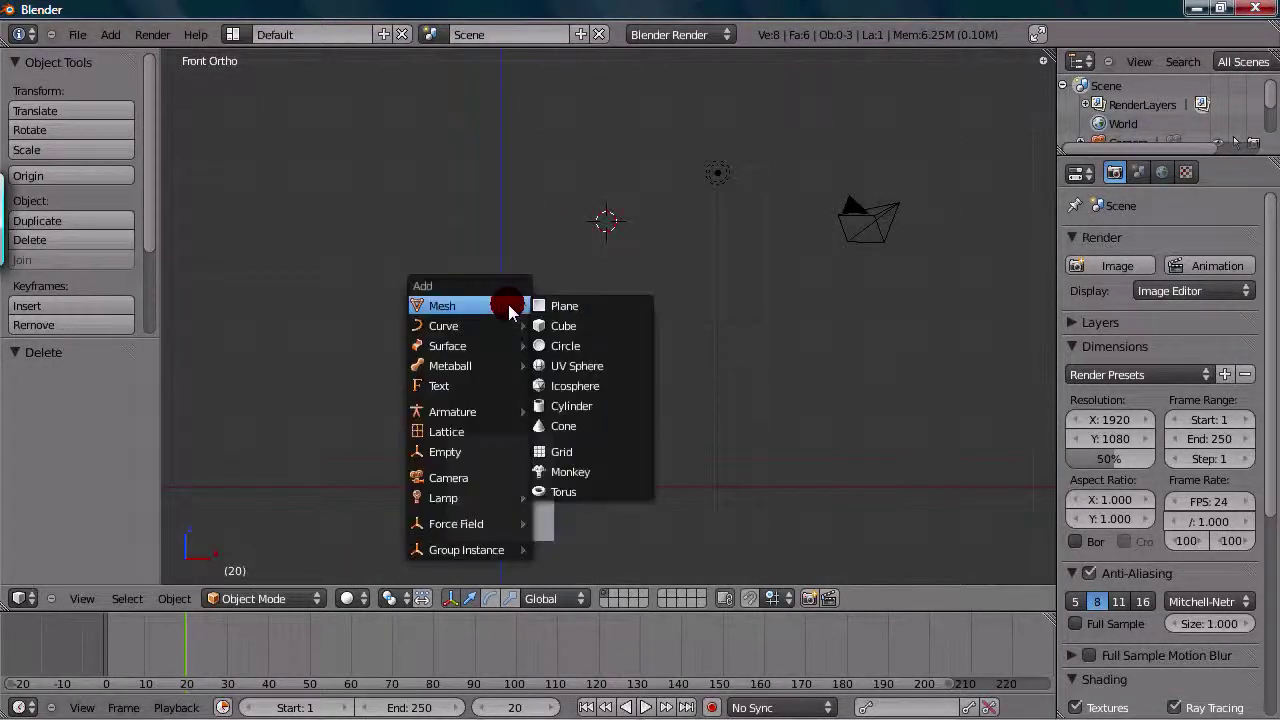
{"action": "left_click", "coordinate": [579, 368]}
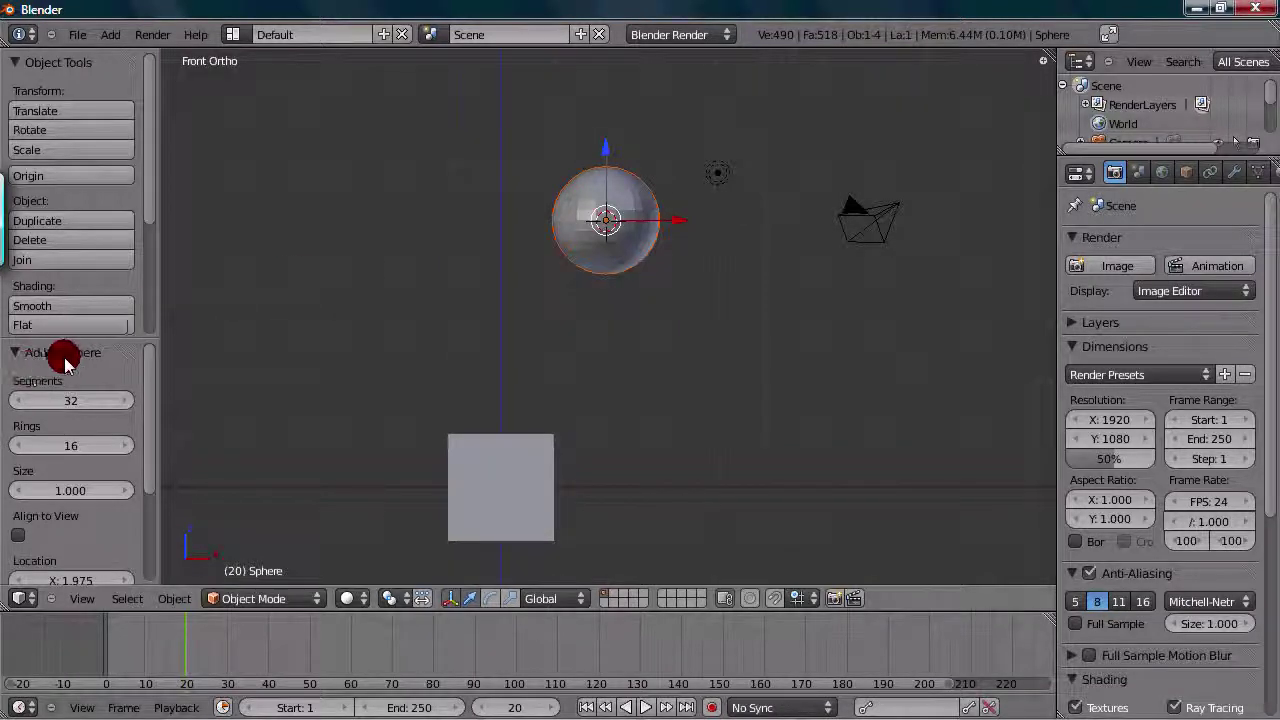
{"action": "scroll", "coordinate": [90, 358], "scroll_direction": "down", "scroll_amount": 2}
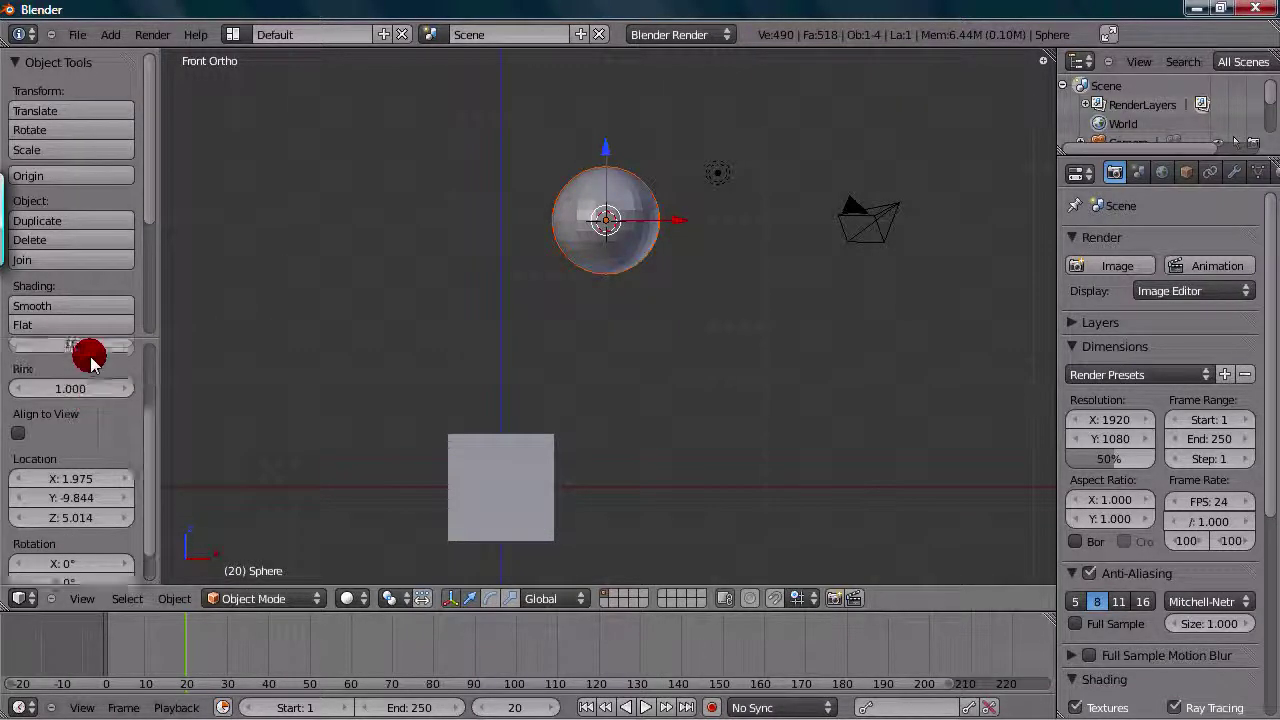
{"action": "scroll", "coordinate": [89, 355], "scroll_direction": "up", "scroll_amount": 2}
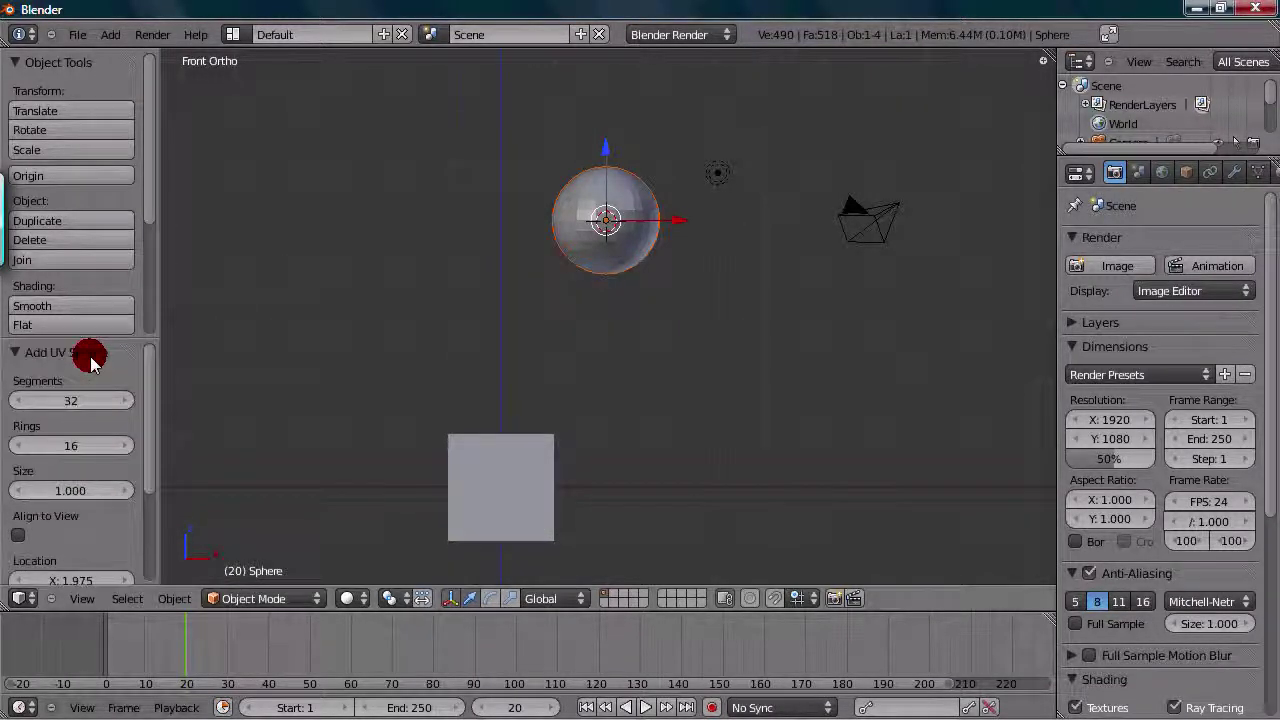
Reduce the new UV sphere's segments to 12.
{"action": "left_click", "coordinate": [25, 401]}
{"action": "left_click", "coordinate": [25, 401]}
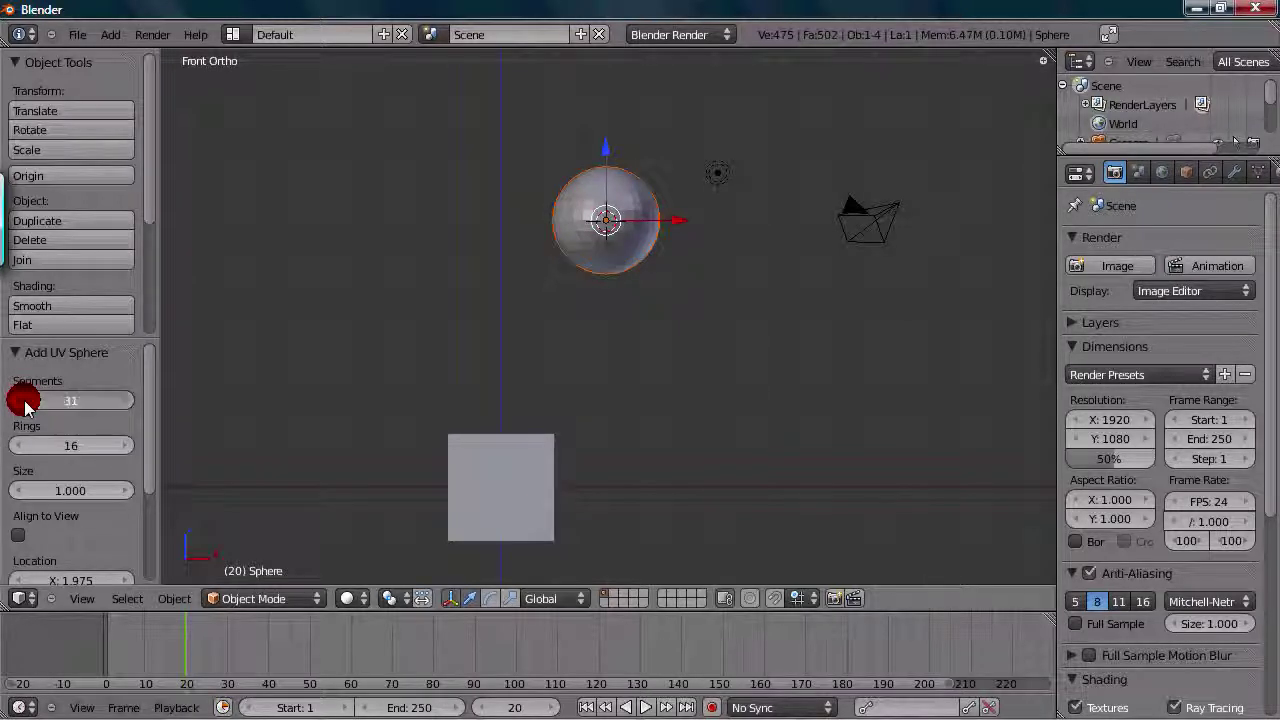
{"action": "left_click", "coordinate": [25, 401]}
{"action": "left_click", "coordinate": [25, 401]}
{"action": "scroll", "coordinate": [378, 295], "scroll_direction": "up", "scroll_amount": 3}
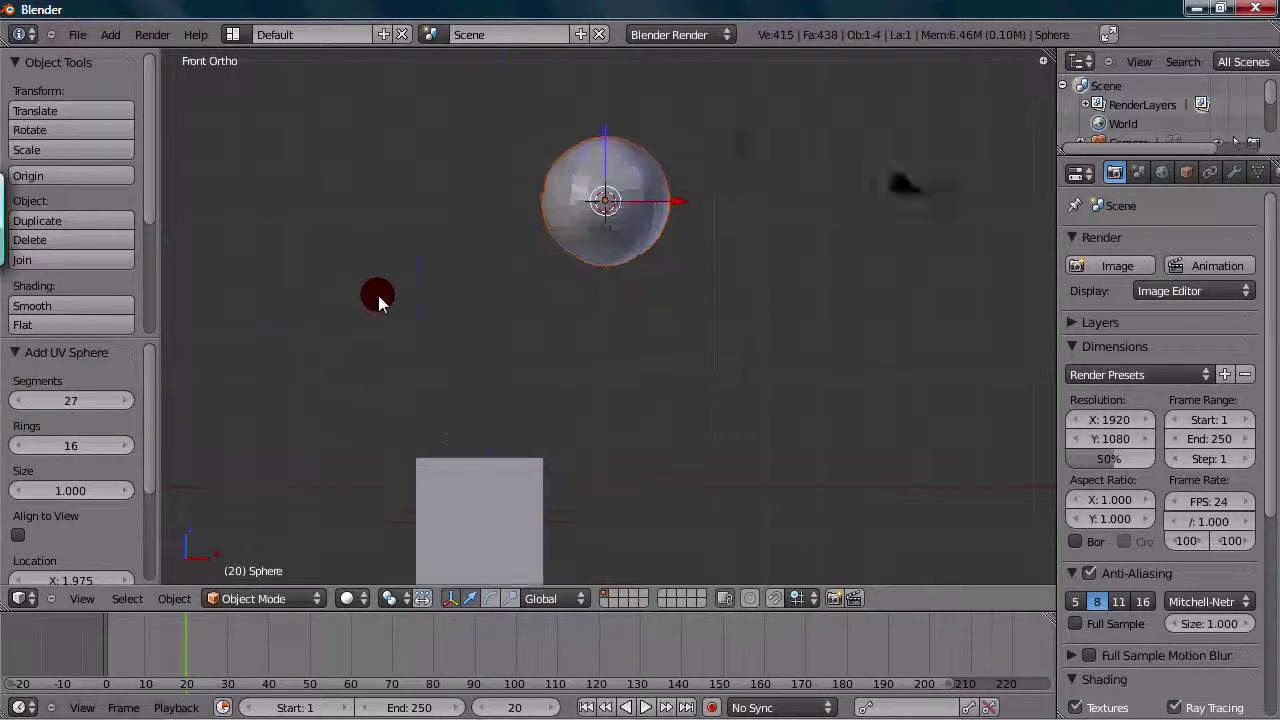
{"action": "middle_click_drag", "start_coordinate": [386, 197], "coordinate": [377, 413], "text": "shift"}
{"action": "scroll", "coordinate": [375, 411], "scroll_direction": "up", "scroll_amount": 3}
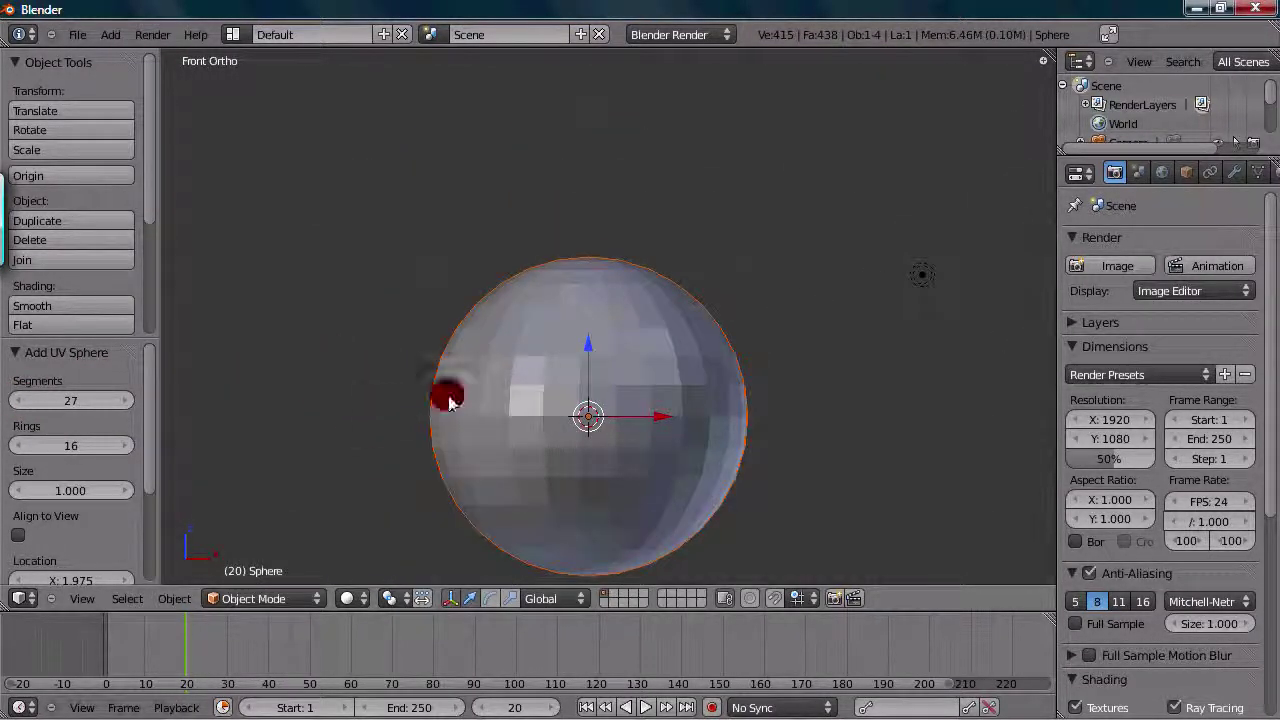
{"action": "scroll", "coordinate": [440, 375], "scroll_direction": "down", "scroll_amount": 2}
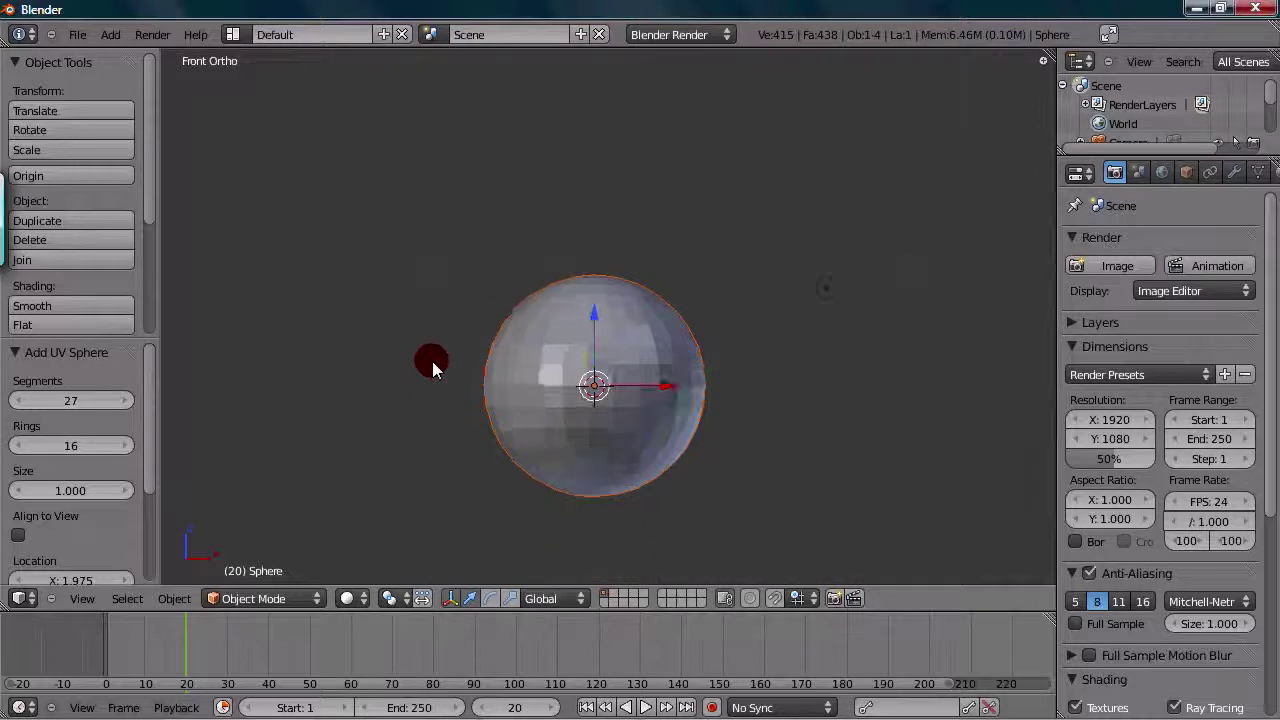
{"action": "left_click", "coordinate": [25, 401]}
{"action": "left_click", "coordinate": [25, 401]}
{"action": "left_click", "coordinate": [25, 401]}
{"action": "double_click", "coordinate": [25, 401]}
{"action": "double_click", "coordinate": [25, 401]}
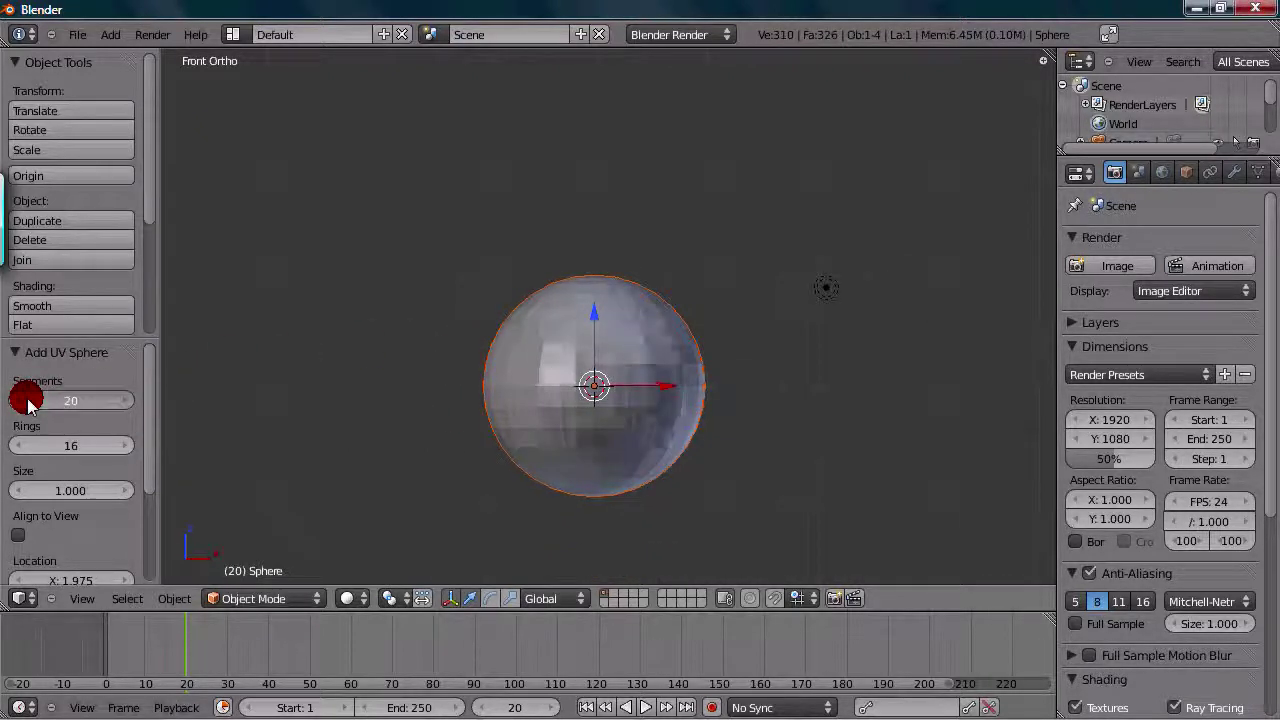
{"action": "double_click", "coordinate": [25, 401]}
{"action": "double_click", "coordinate": [25, 401]}
{"action": "left_click", "coordinate": [25, 401]}
{"action": "left_click", "coordinate": [25, 401]}
{"action": "double_click", "coordinate": [25, 401]}
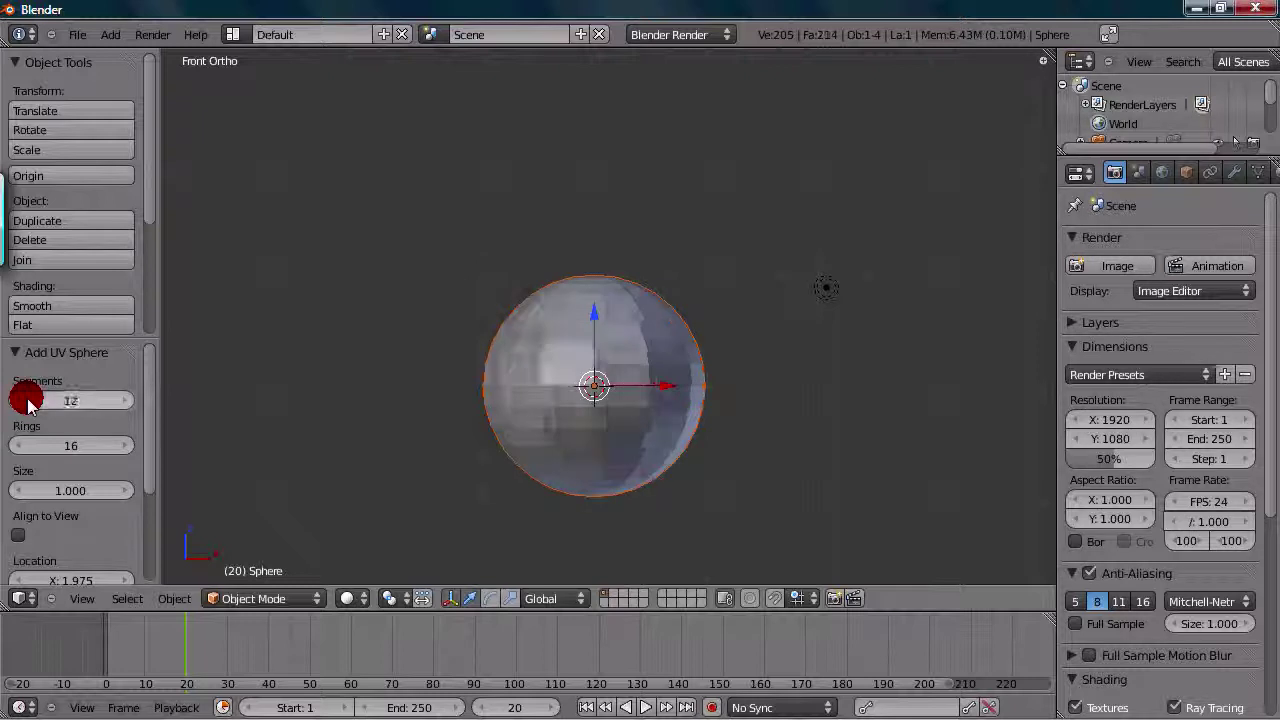
{"action": "left_click", "coordinate": [25, 401]}
{"action": "left_click", "coordinate": [25, 401]}
{"action": "left_click", "coordinate": [25, 401]}
{"action": "left_click", "coordinate": [122, 401]}
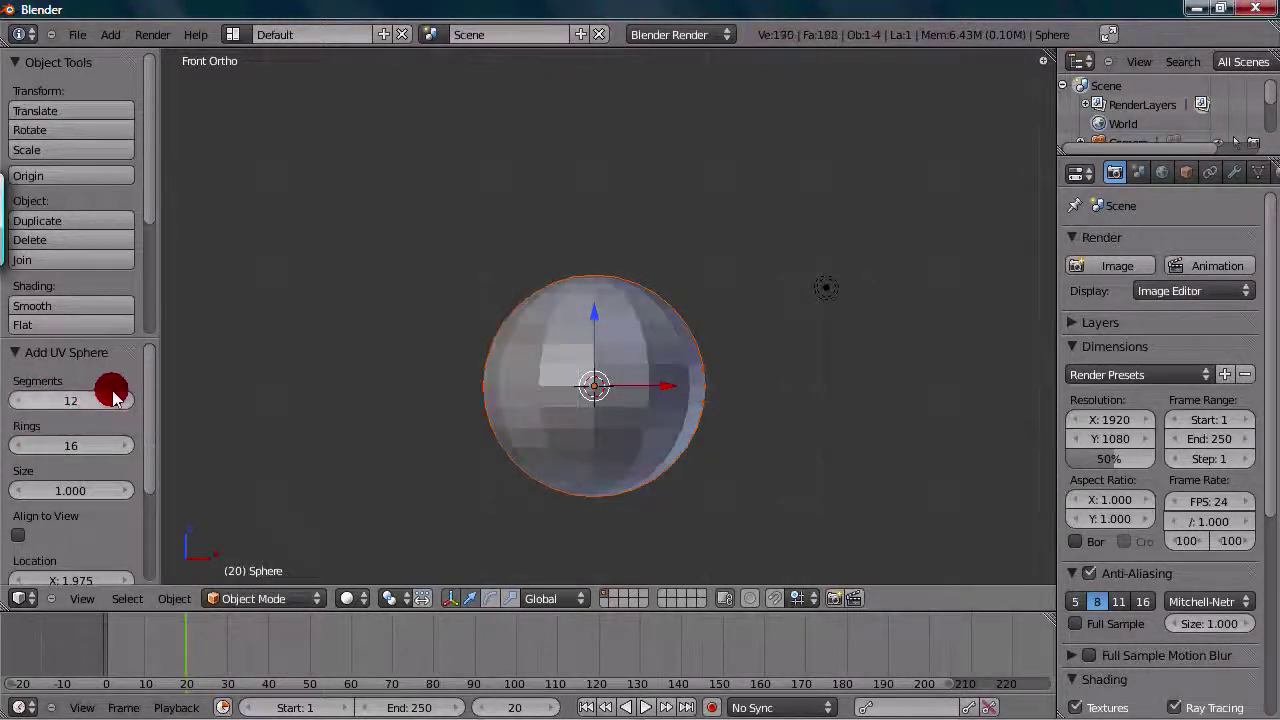
Reduce the UV sphere's size to 0.860.
{"action": "left_click", "coordinate": [26, 489]}
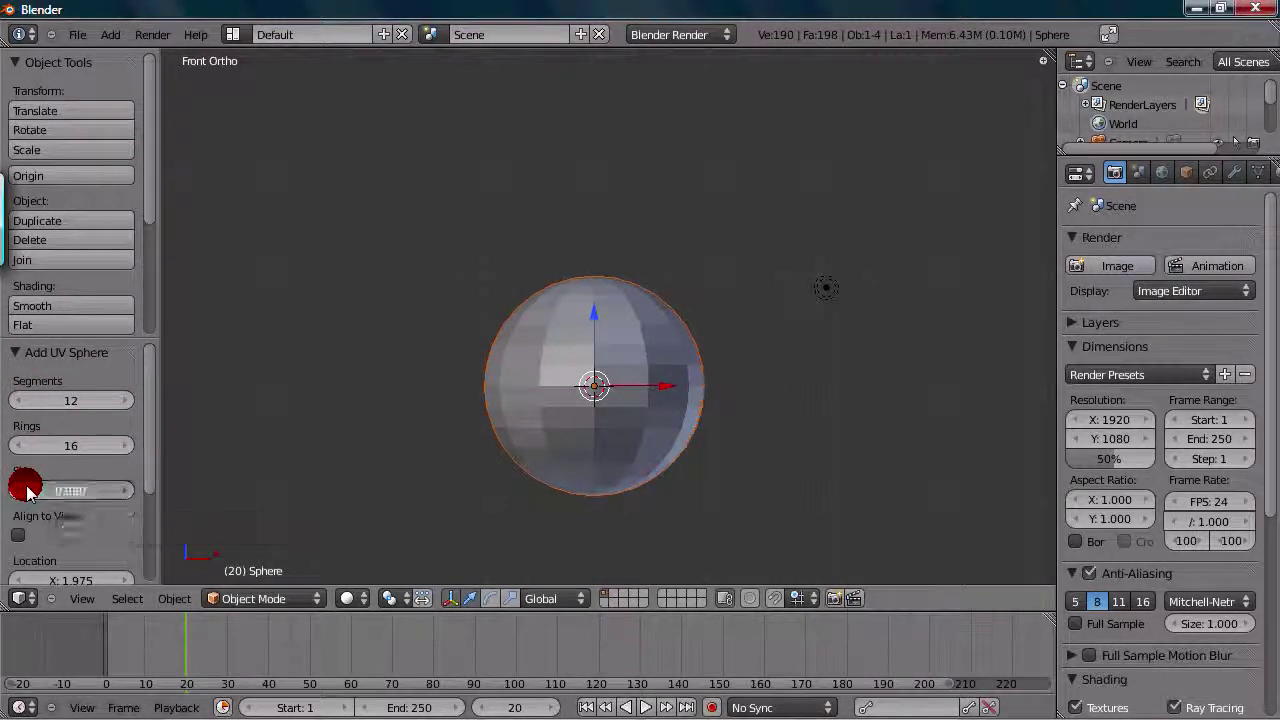
{"action": "left_click", "coordinate": [26, 489]}
{"action": "left_click", "coordinate": [26, 489]}
{"action": "left_click", "coordinate": [26, 489]}
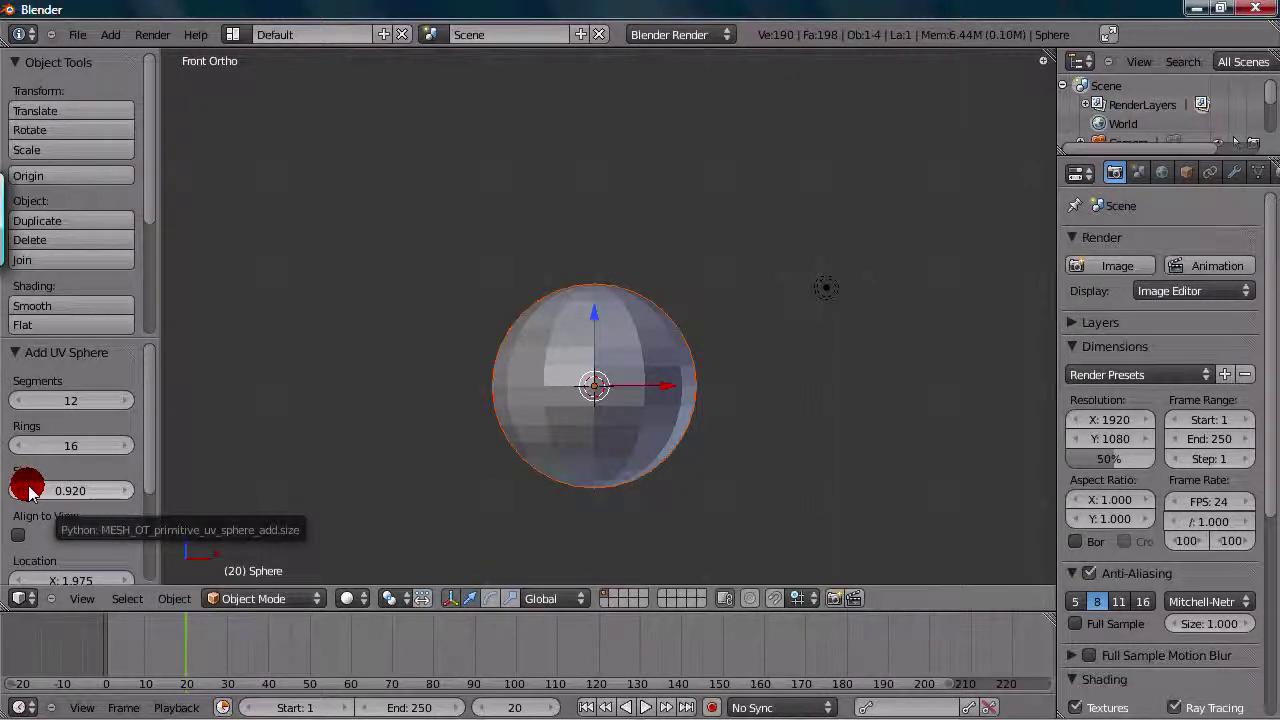
{"action": "left_click", "coordinate": [26, 489]}
{"action": "left_click", "coordinate": [26, 489]}
{"action": "left_click", "coordinate": [26, 489]}
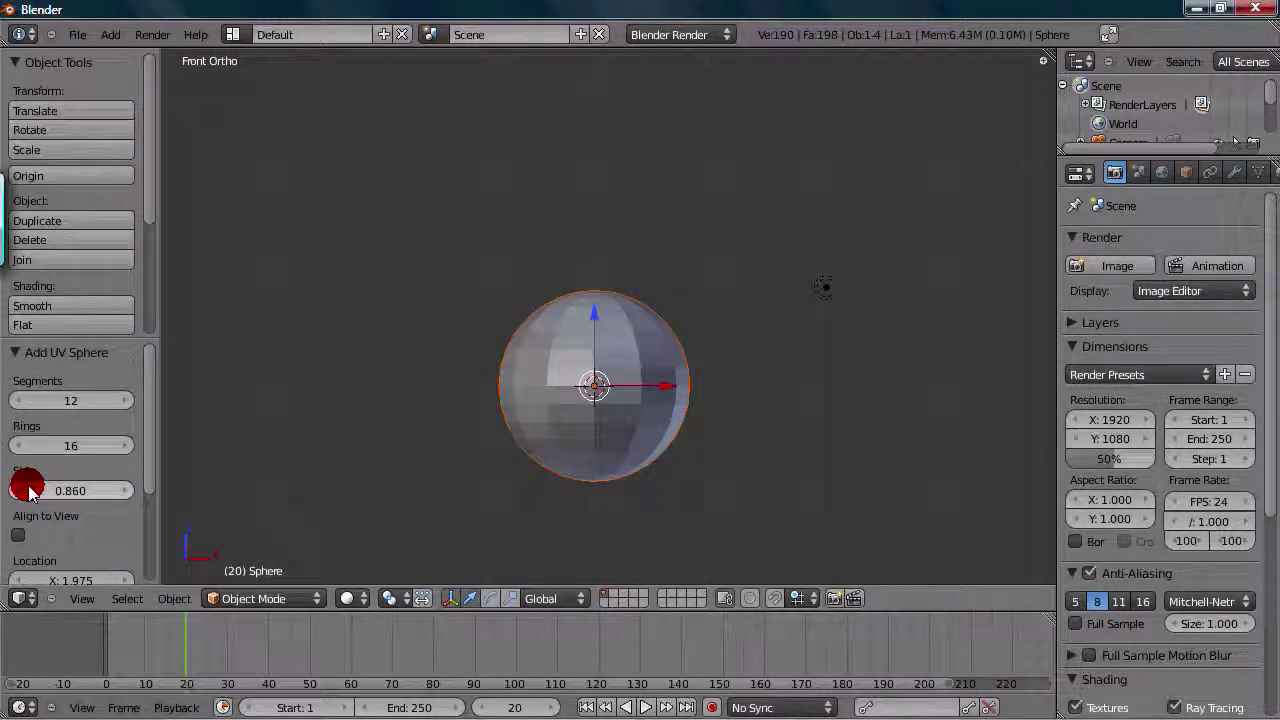
{"action": "right_click", "coordinate": [433, 394]}
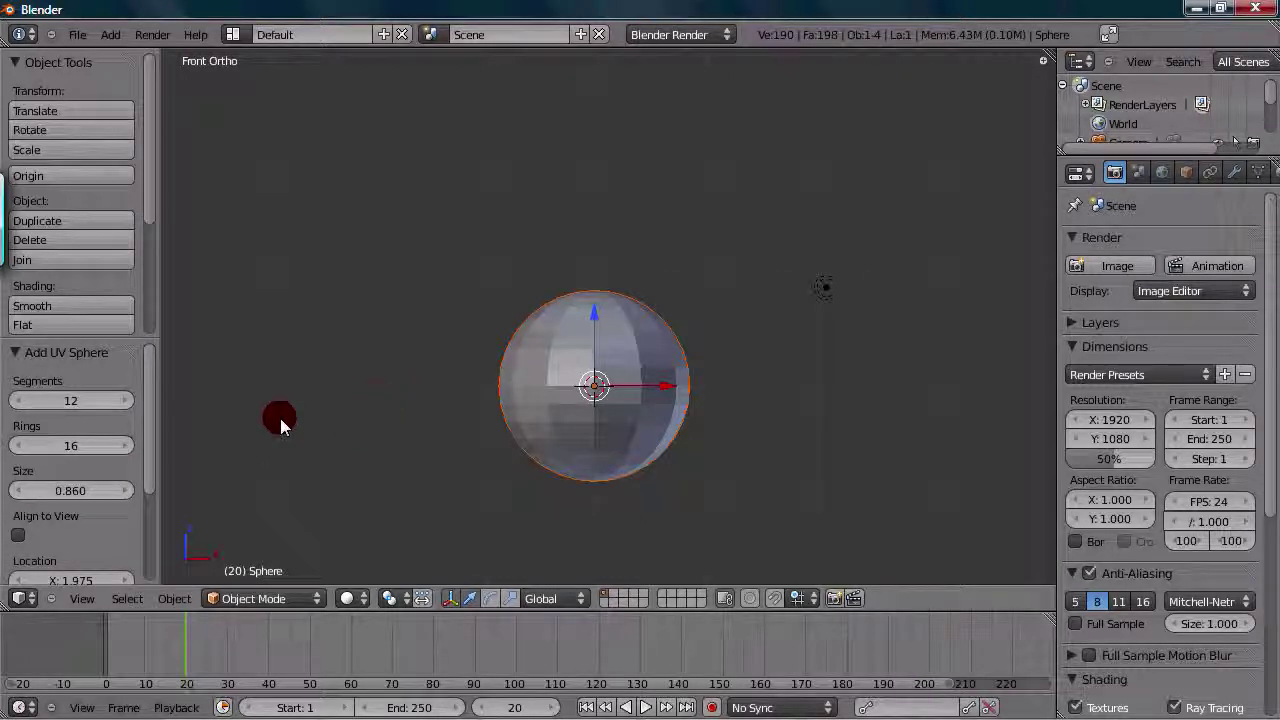
Reduce the UV sphere's rings to 7.
{"action": "left_click", "coordinate": [125, 447]}
{"action": "left_click", "coordinate": [28, 447]}
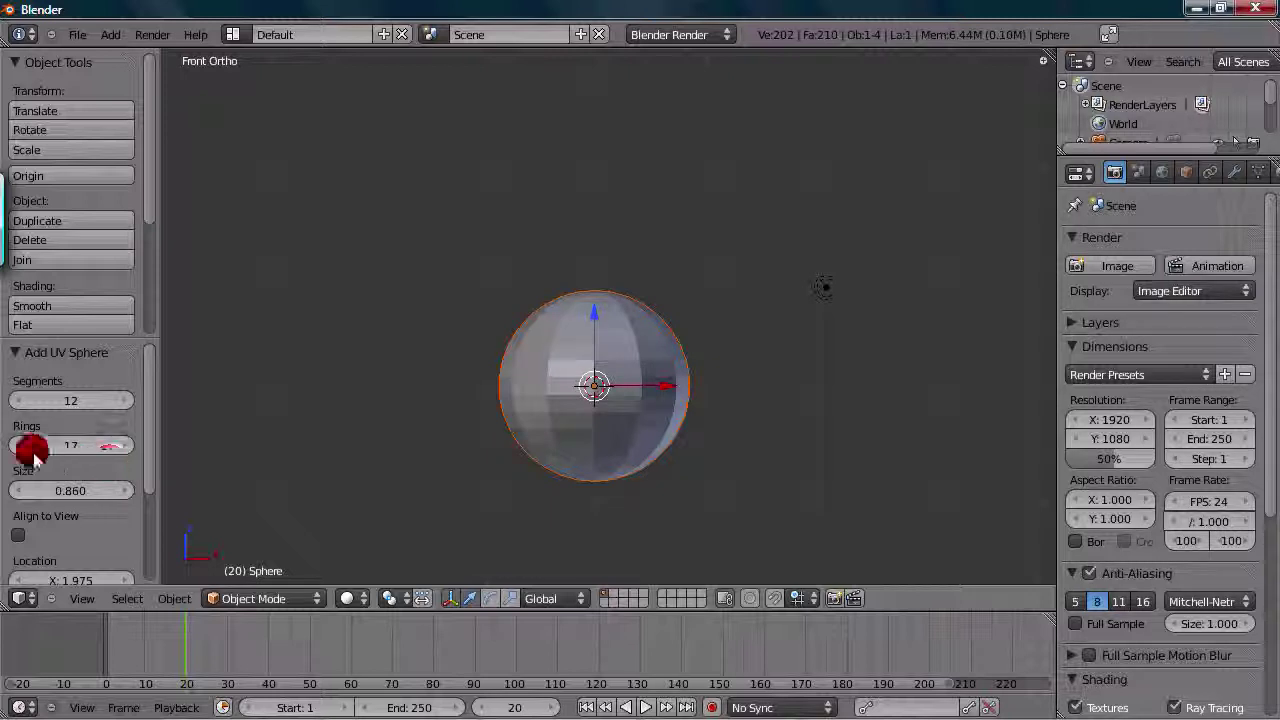
{"action": "left_click", "coordinate": [28, 447]}
{"action": "left_click", "coordinate": [28, 447]}
{"action": "left_click", "coordinate": [28, 447]}
Examine the remaining Add UV Sphere settings: Align to View, location and rotation.
{"action": "scroll", "coordinate": [34, 443], "scroll_direction": "down", "scroll_amount": 5}
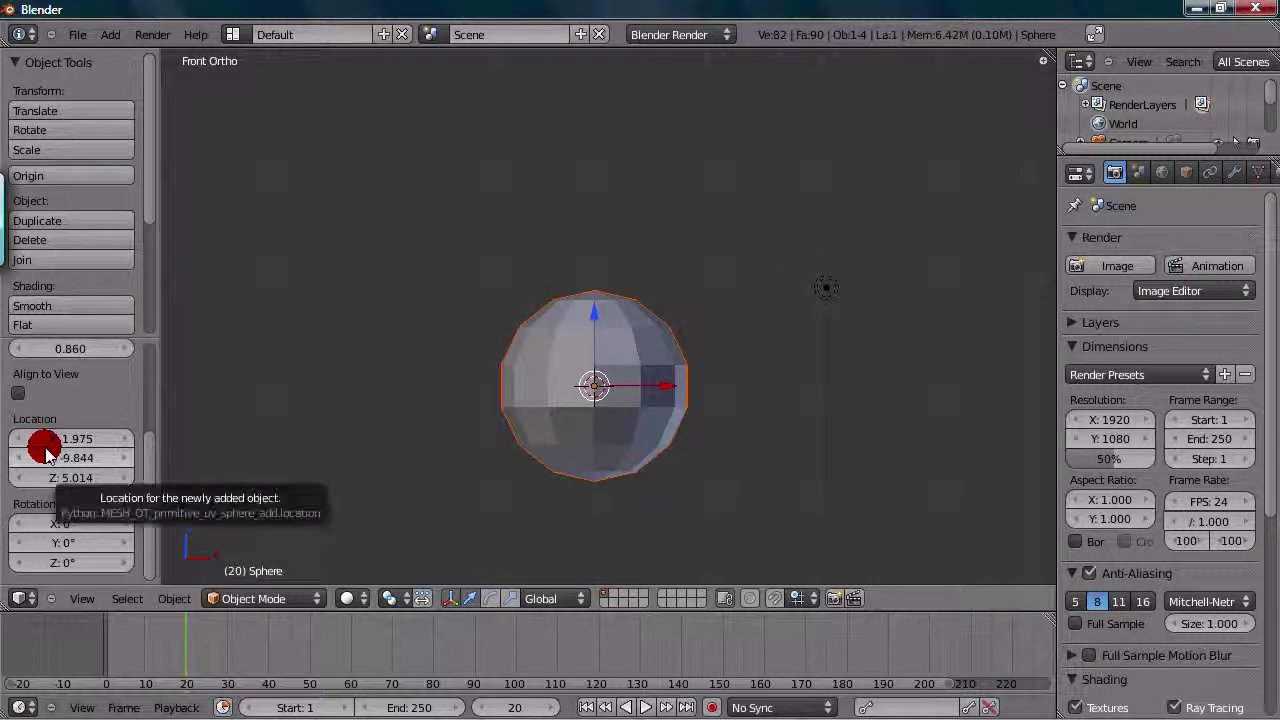
{"action": "scroll", "coordinate": [140, 485], "scroll_direction": "up", "scroll_amount": 2}
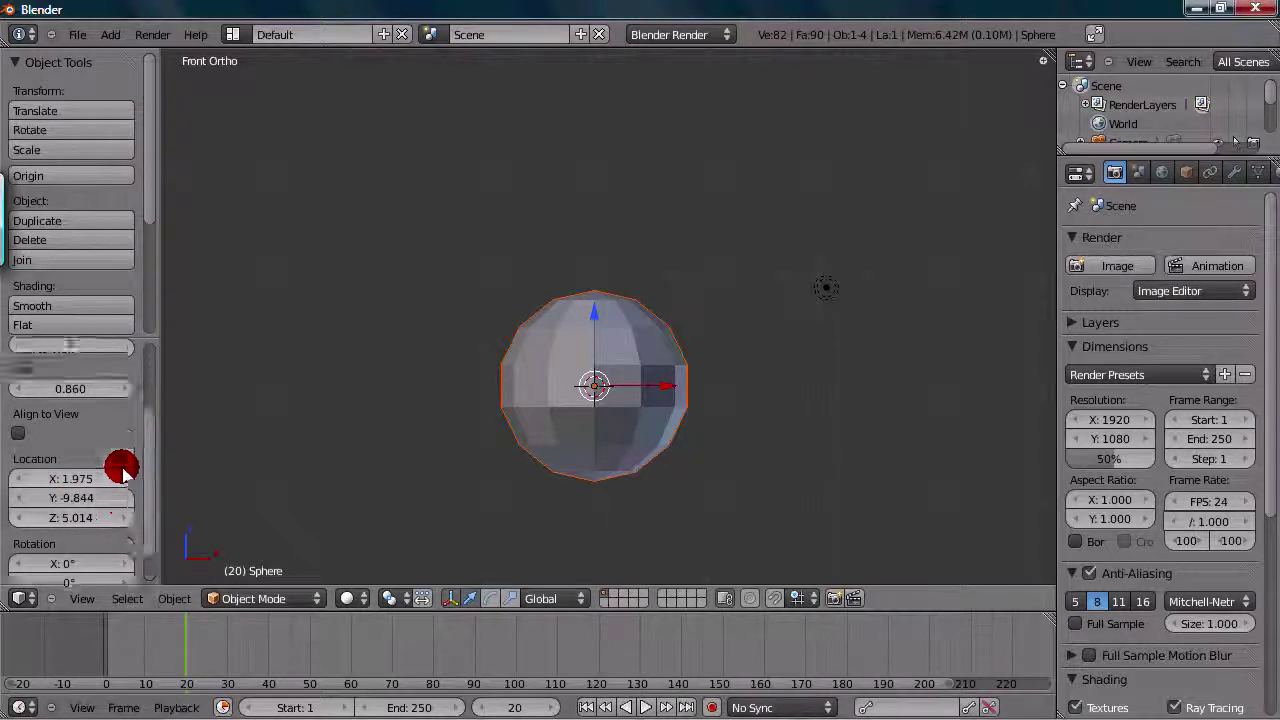
{"action": "scroll", "coordinate": [38, 425], "scroll_direction": "up", "scroll_amount": 4}
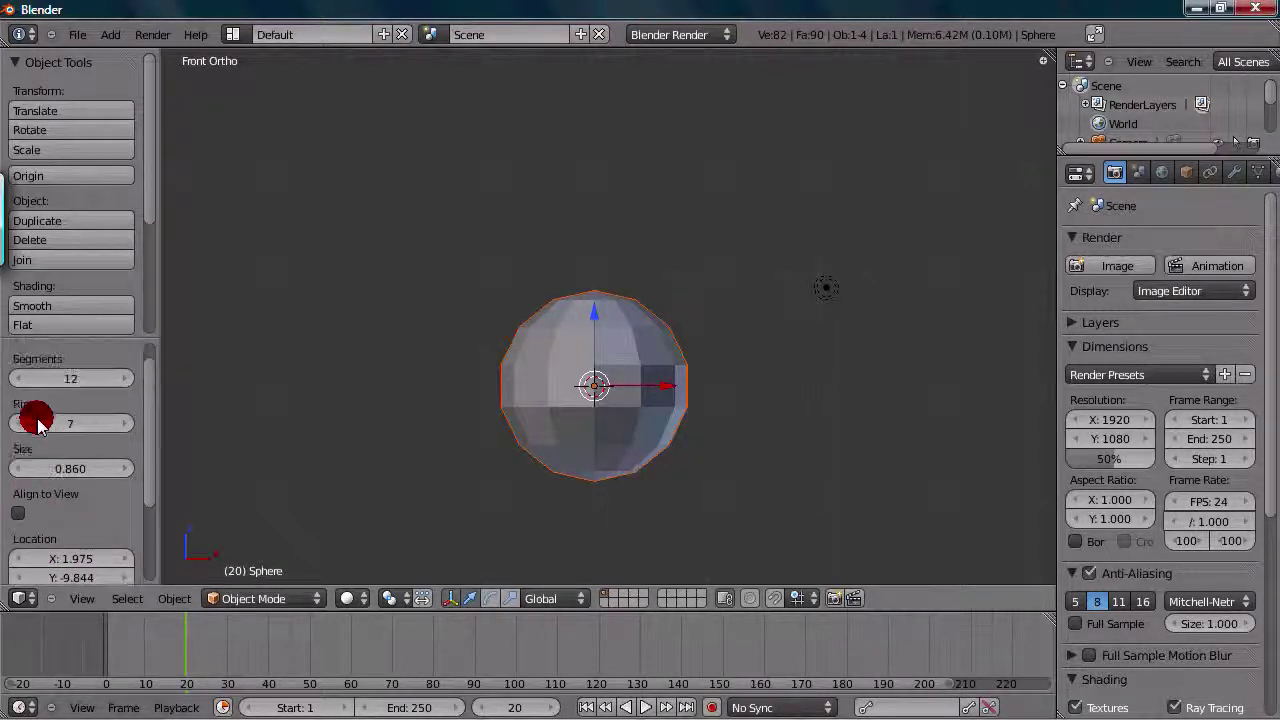
{"action": "scroll", "coordinate": [36, 422], "scroll_direction": "down", "scroll_amount": 5}
{"action": "scroll", "coordinate": [38, 410], "scroll_direction": "up", "scroll_amount": 7}
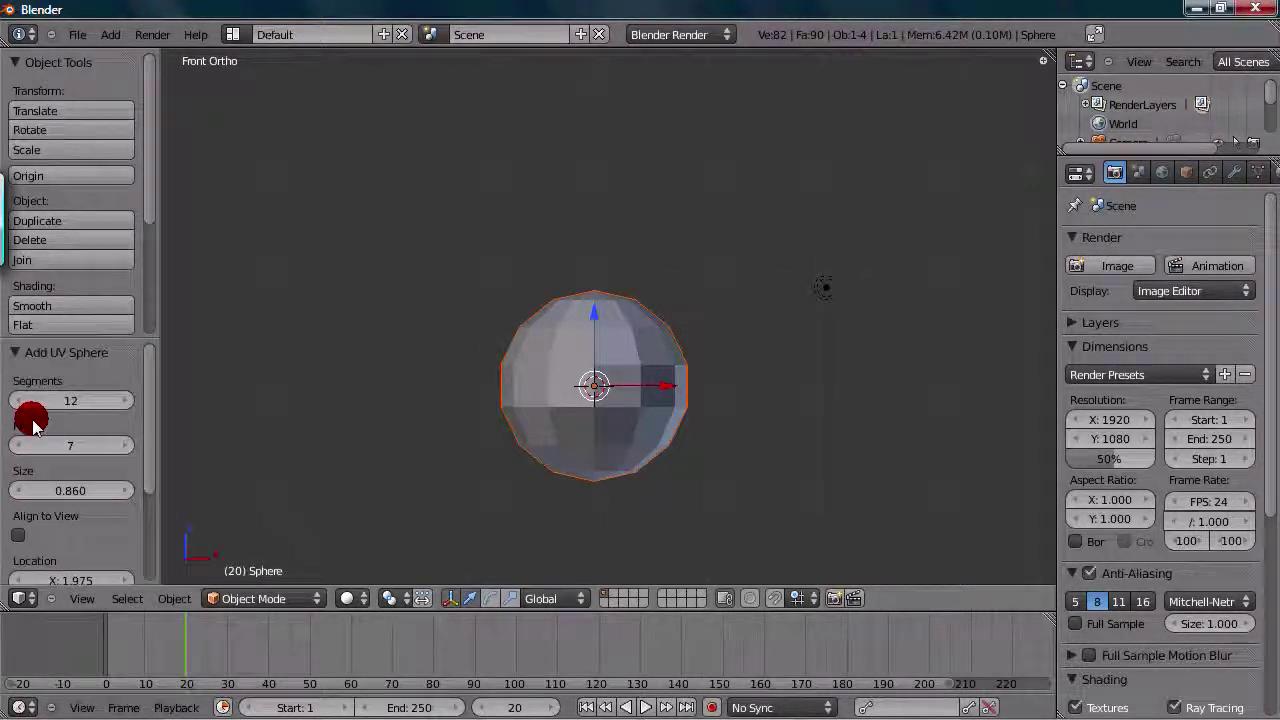
{"action": "scroll", "coordinate": [351, 357], "scroll_direction": "down", "scroll_amount": 5}
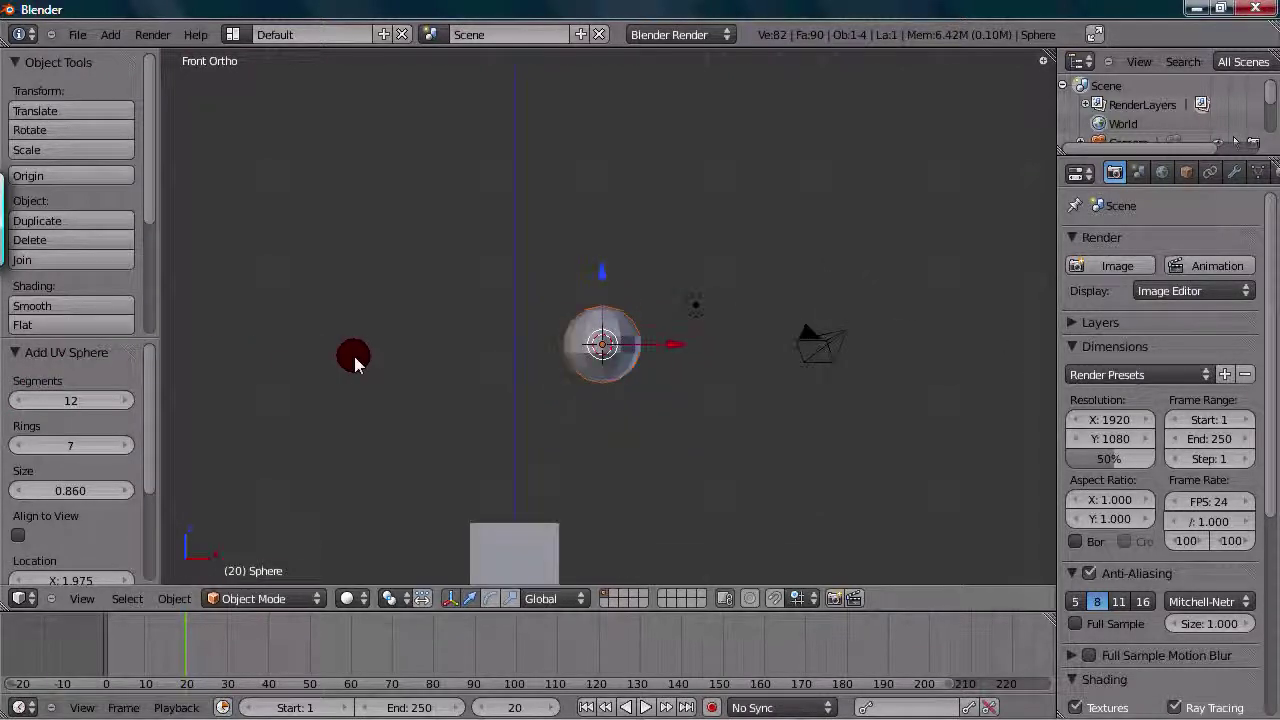
{"action": "middle_click_drag", "start_coordinate": [354, 356], "coordinate": [335, 274], "text": "shift"}
{"action": "scroll", "coordinate": [333, 280], "scroll_direction": "up", "scroll_amount": 3}
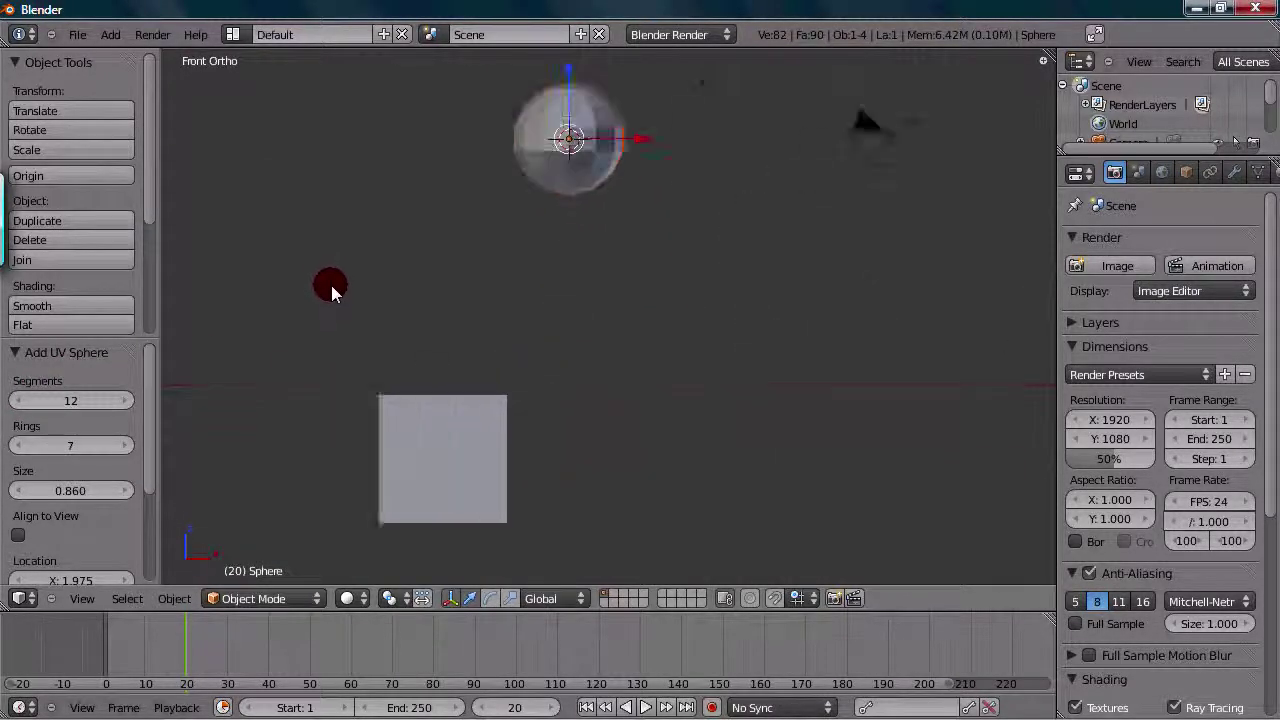
{"action": "scroll", "coordinate": [331, 285], "scroll_direction": "down", "scroll_amount": 2}
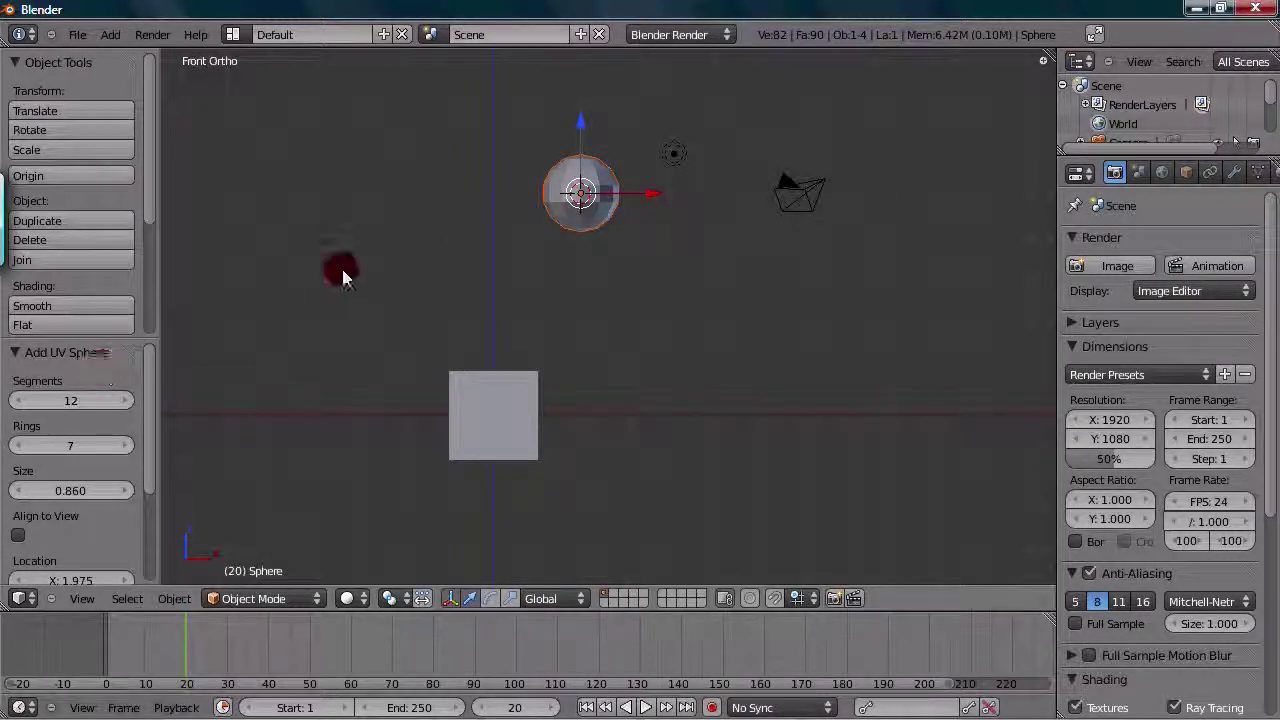
{"action": "scroll", "coordinate": [358, 269], "scroll_direction": "up", "scroll_amount": 2}
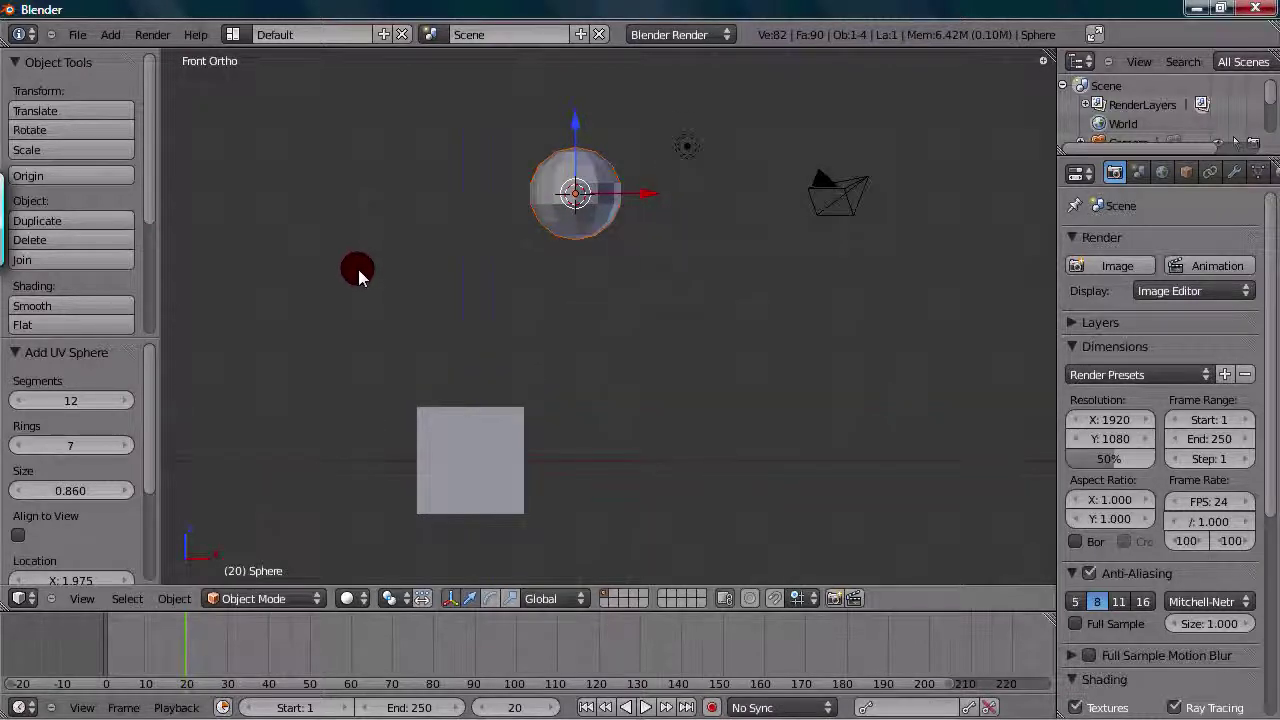